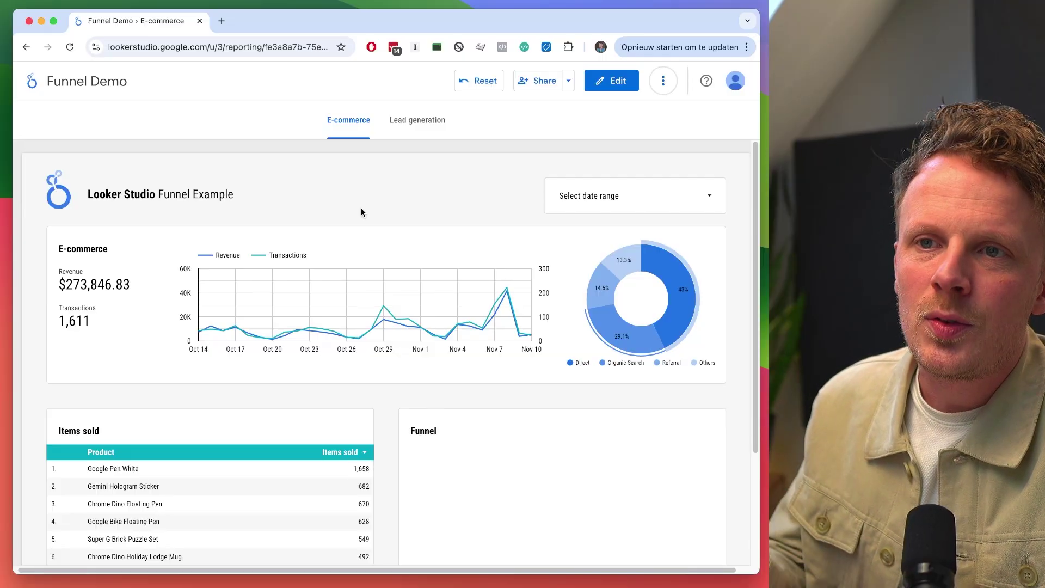
# Check the Revenue and 1,611 Transactions totals, then put the Funnel Demo report into edit mode.
pyautogui.doubleClick(77, 283)
pyautogui.doubleClick(75, 321)
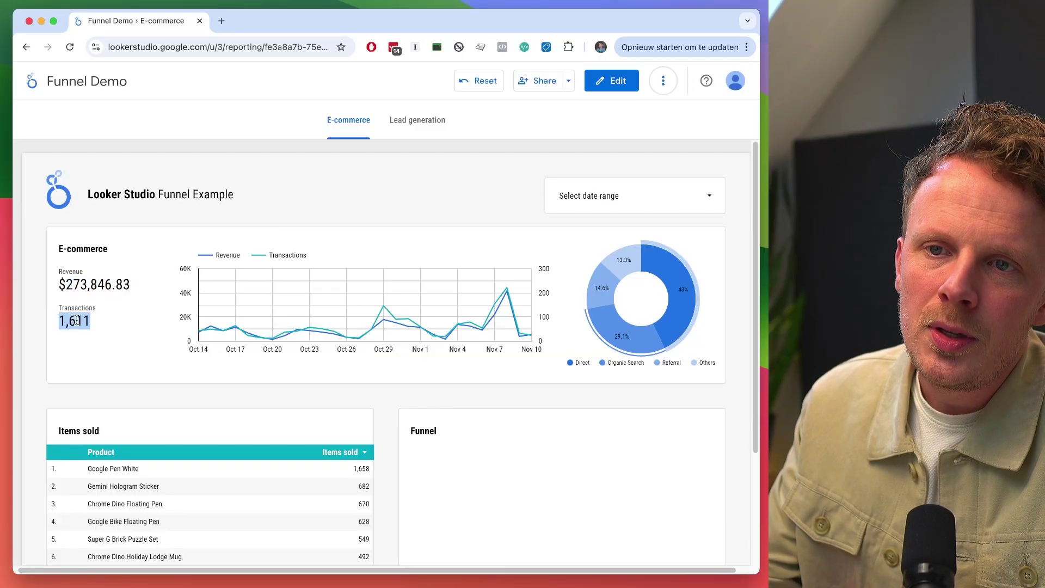
pyautogui.click(95, 278)
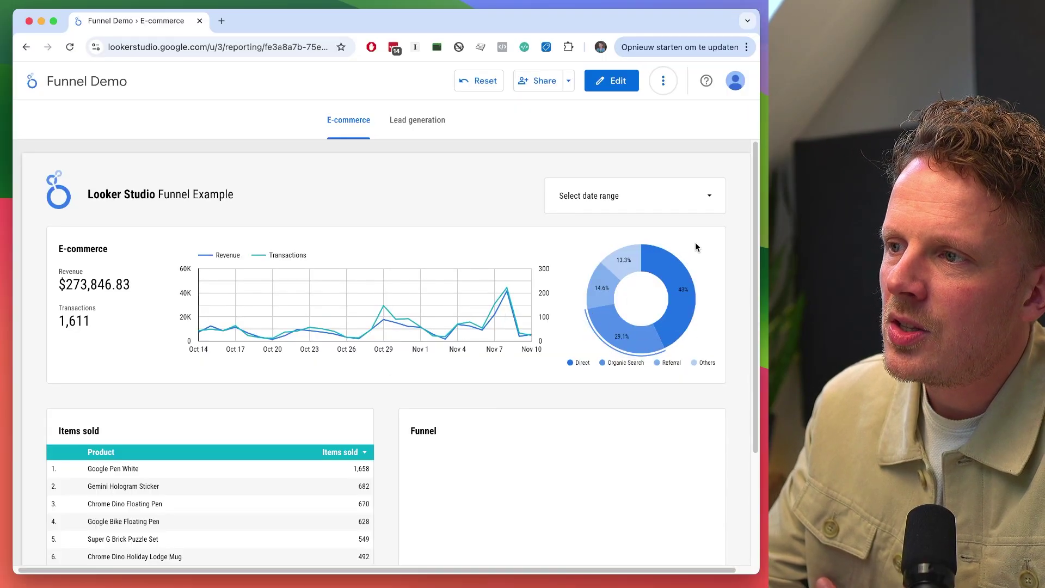
pyautogui.scroll(-3, 696, 246)
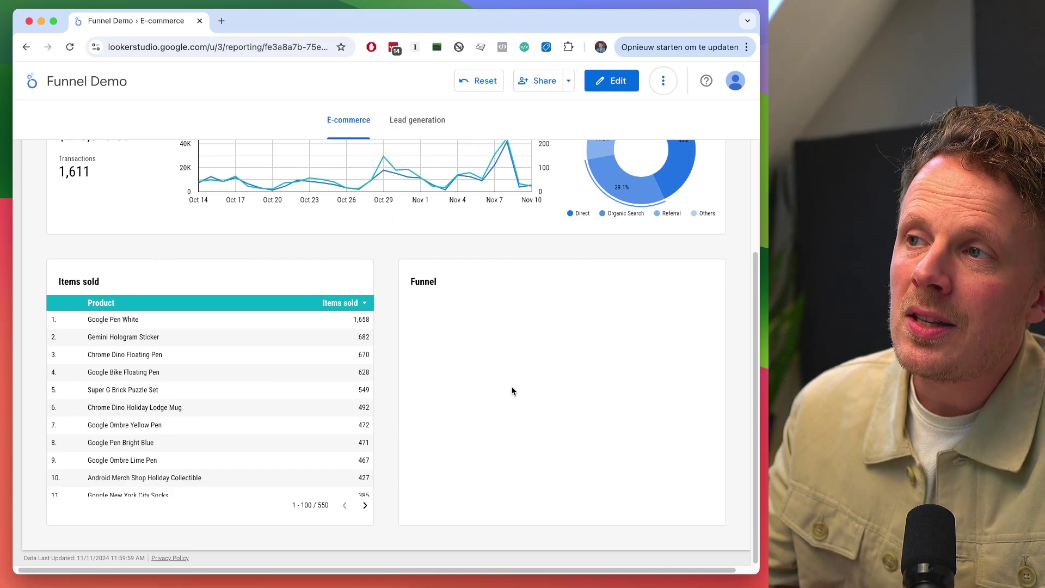
pyautogui.click(609, 81)
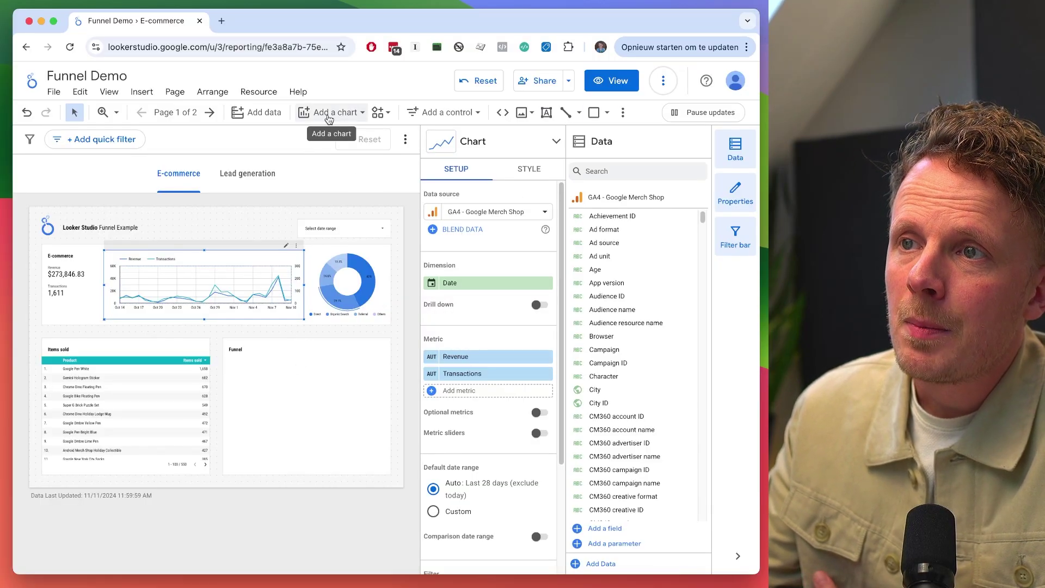
# Insert a basic funnel chart of Items purchased by Item name sized to fill the Funnel card.
pyautogui.click(329, 113)
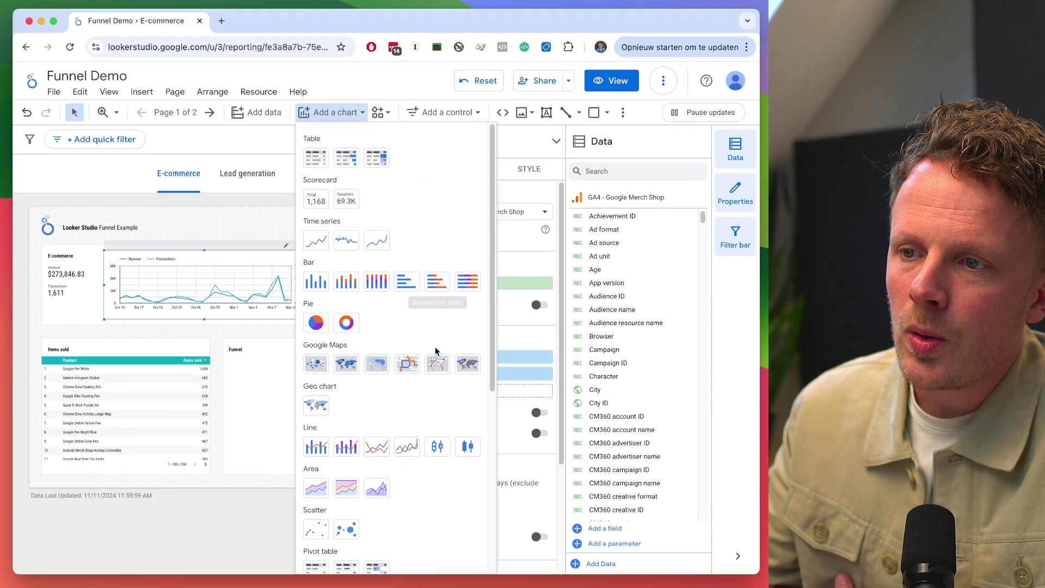
pyautogui.scroll(-5, 439, 351)
pyautogui.doubleClick(311, 539)
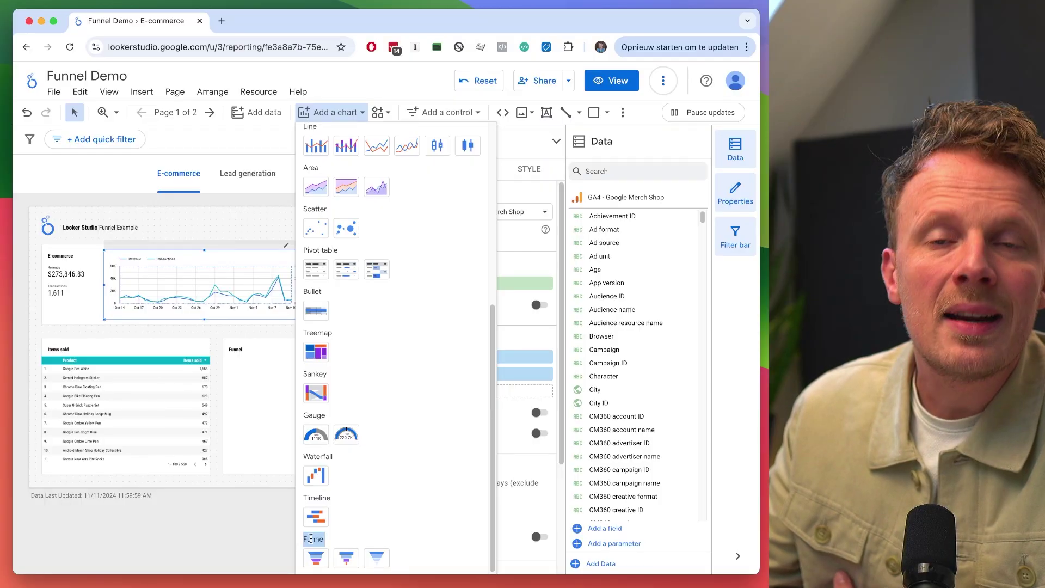
pyautogui.click(316, 557)
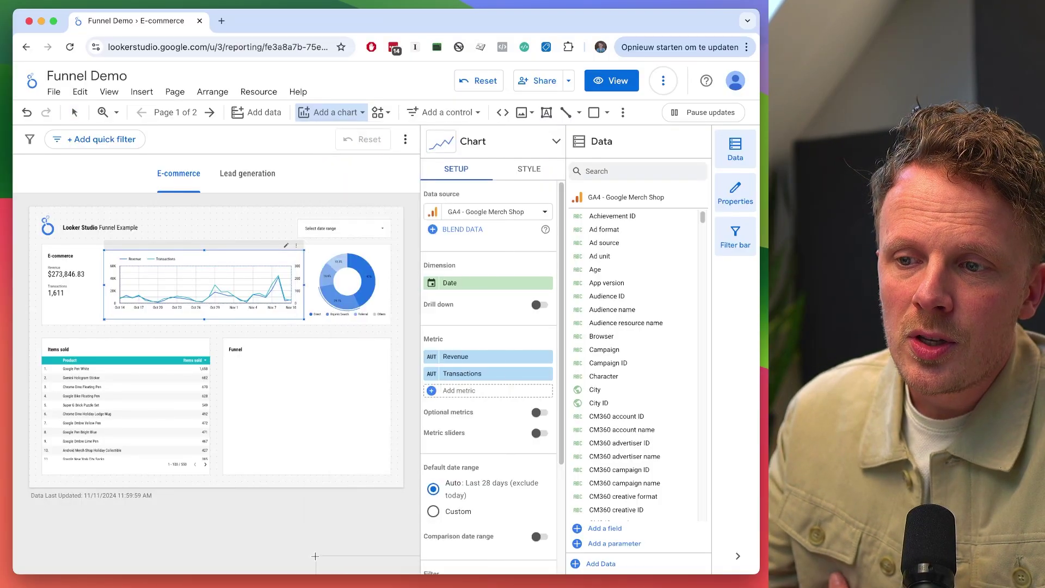
pyautogui.click(233, 358)
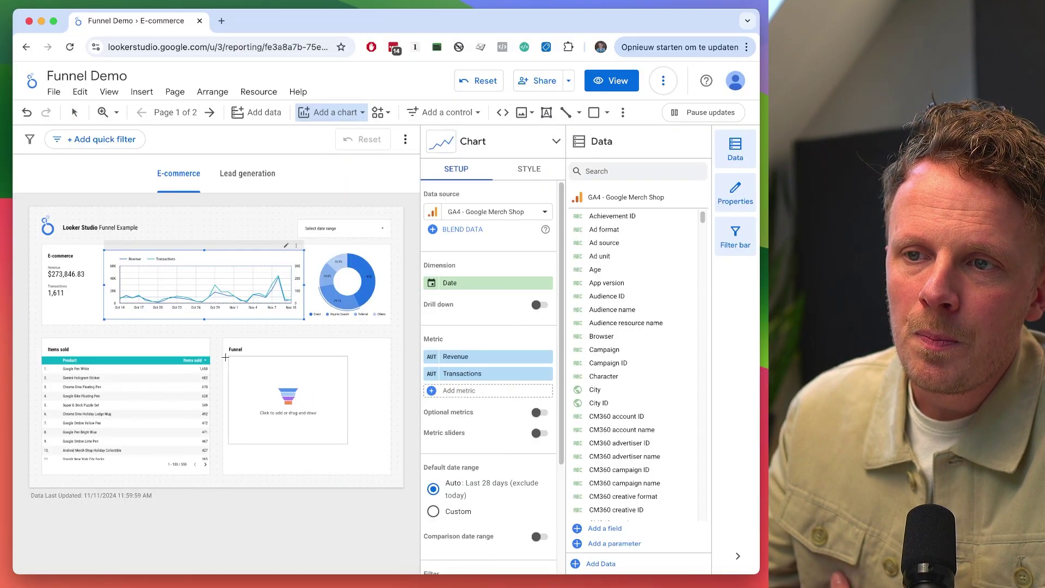
pyautogui.moveTo(353, 441); pyautogui.dragTo(387, 470)
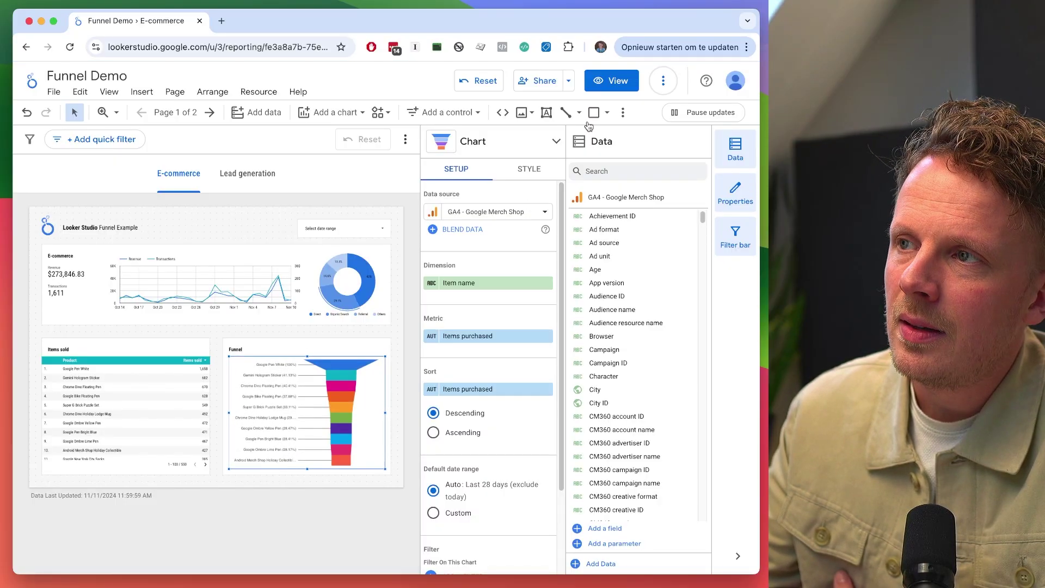
pyautogui.click(619, 83)
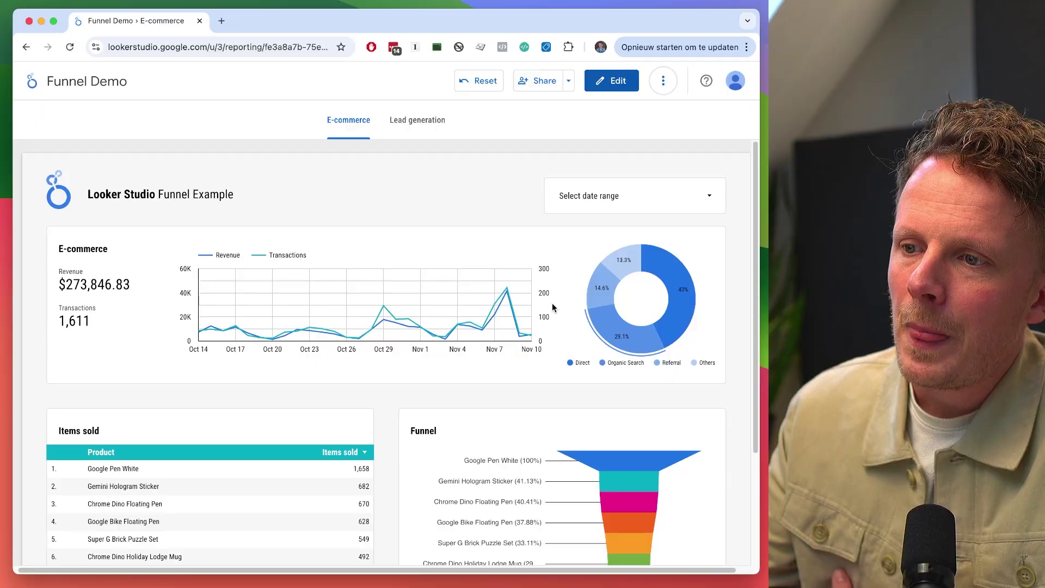
pyautogui.scroll(-5, 552, 303)
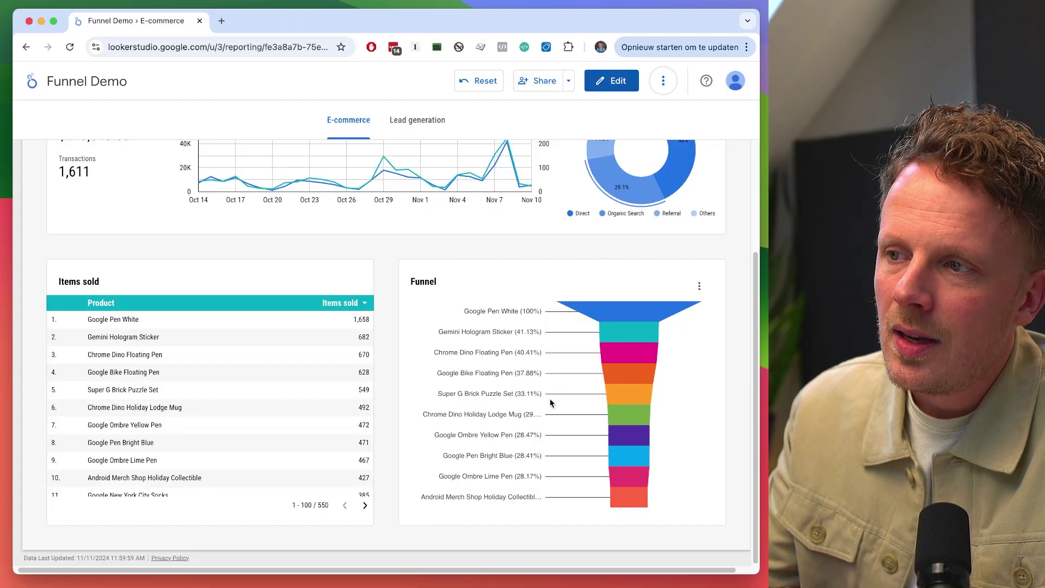
pyautogui.moveTo(614, 340)
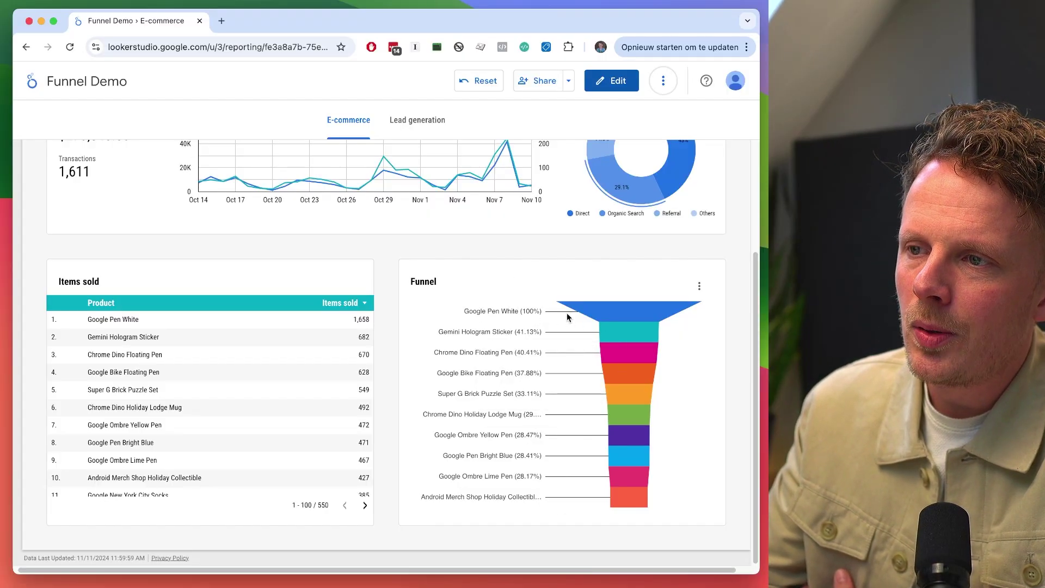
pyautogui.moveTo(630, 314)
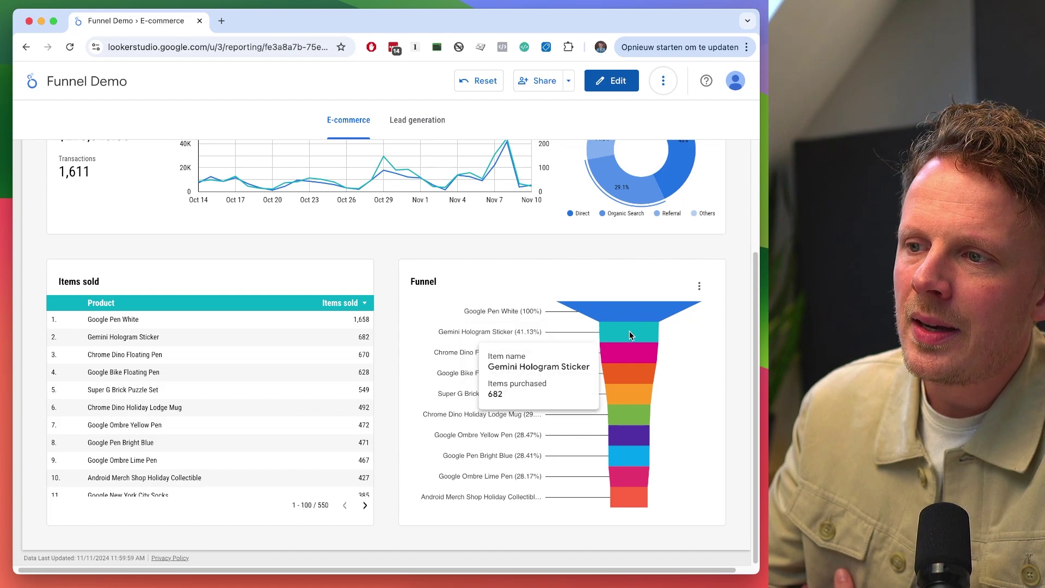
pyautogui.moveTo(627, 359)
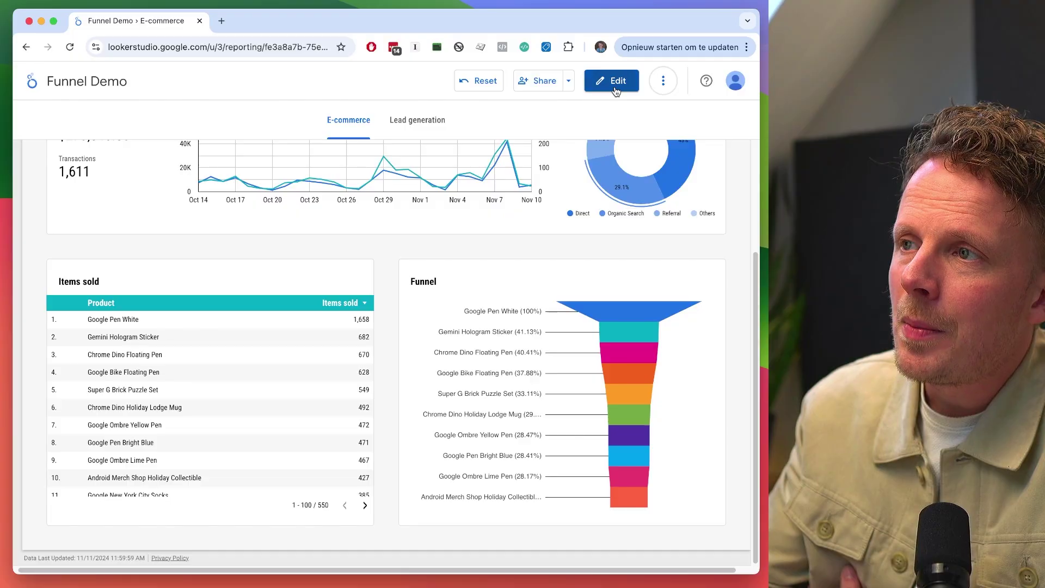
# Change the funnel chart's metric to Active users and its dimension to Event name.
pyautogui.click(616, 89)
pyautogui.click(263, 413)
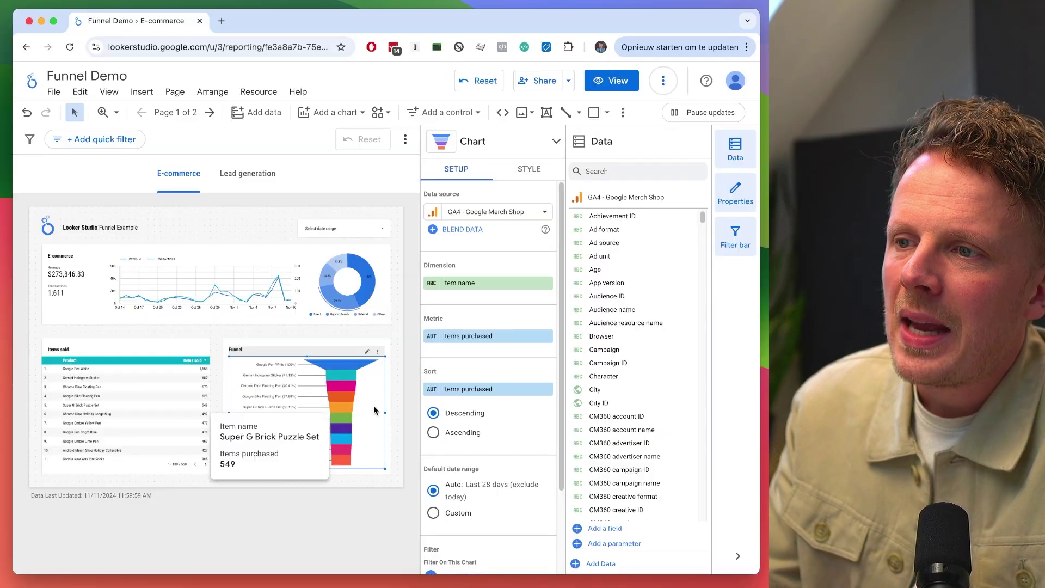
pyautogui.click(484, 338)
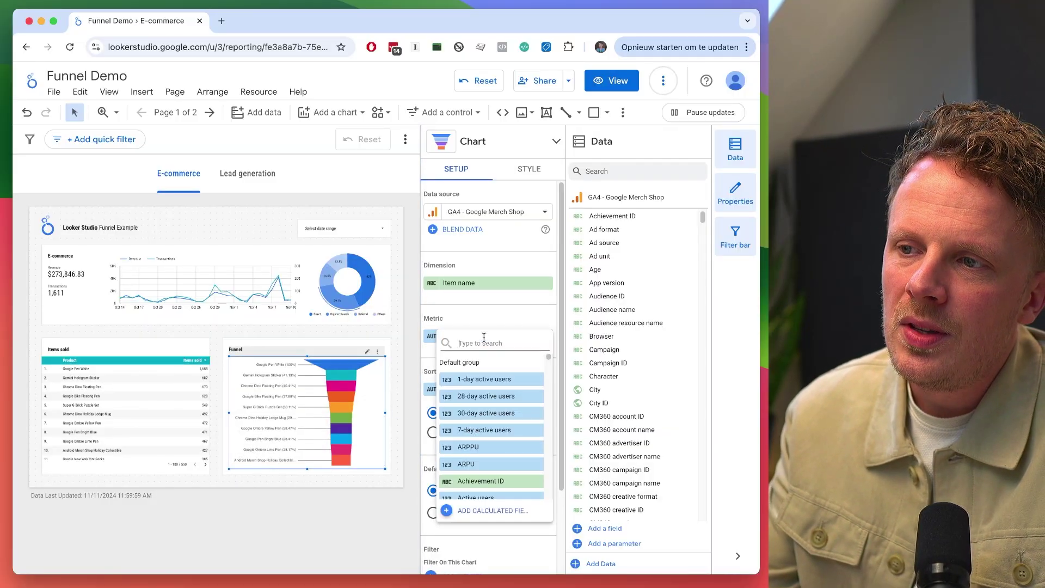
pyautogui.write('active')
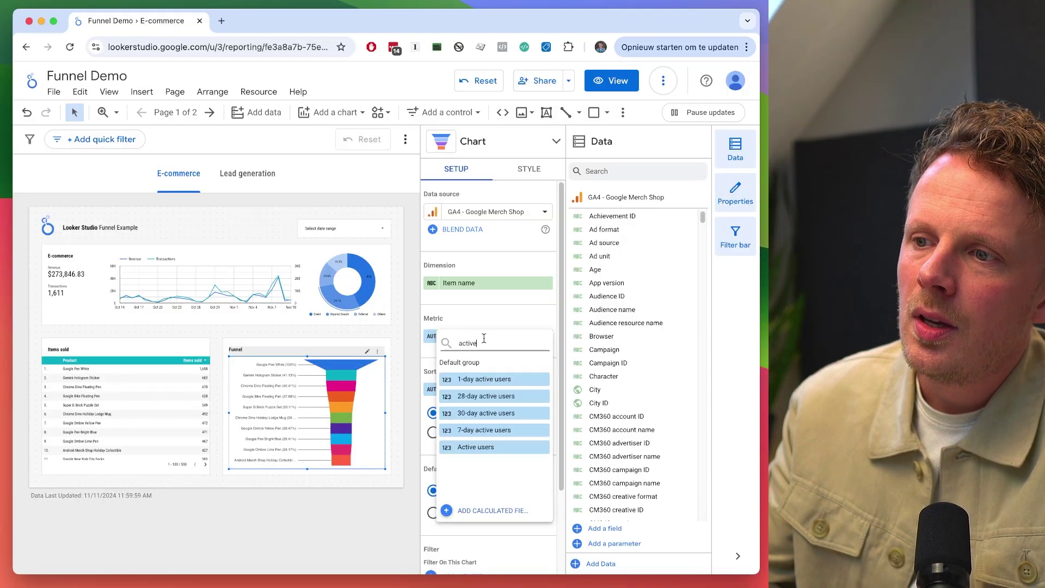
pyautogui.click(488, 447)
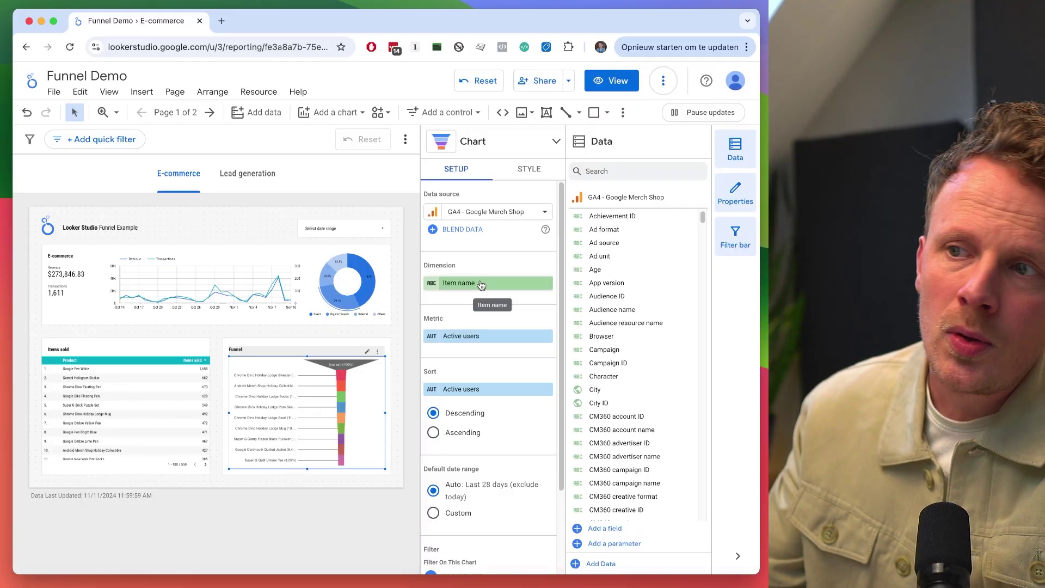
pyautogui.click(481, 285)
pyautogui.write('event na')
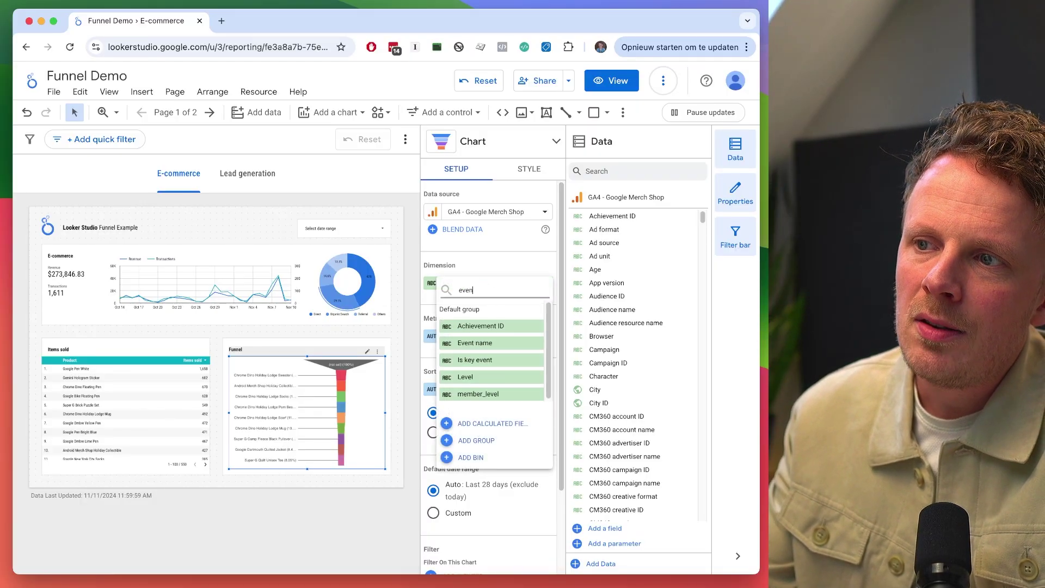
pyautogui.click(488, 326)
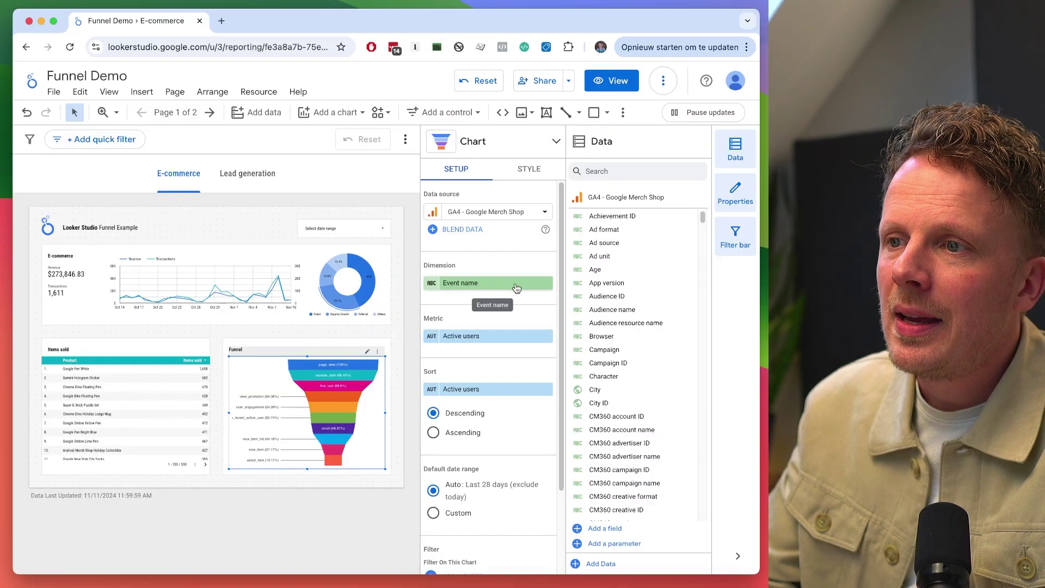
pyautogui.click(617, 91)
pyautogui.scroll(-3, 582, 281)
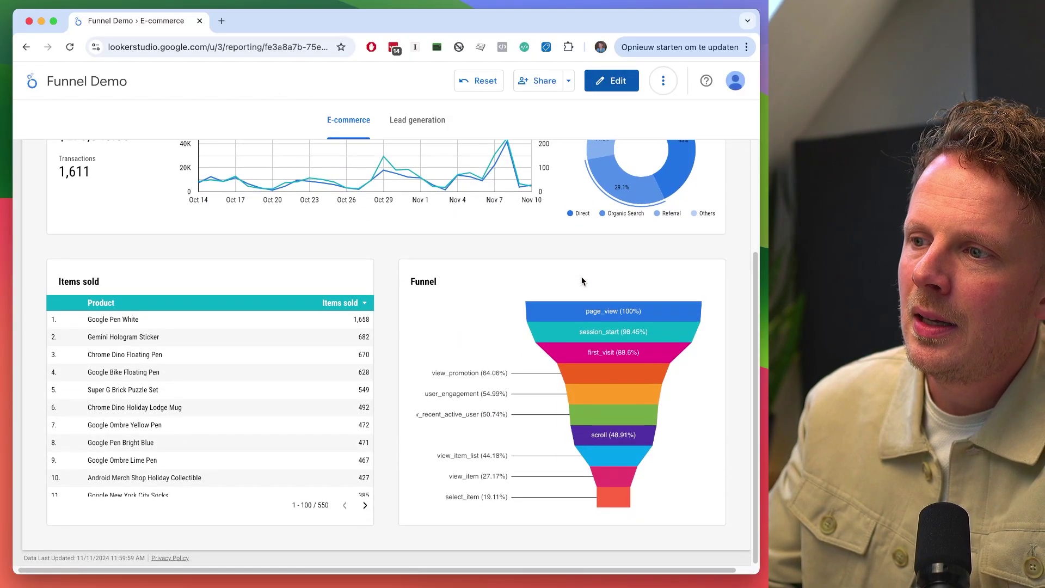
pyautogui.moveTo(592, 310)
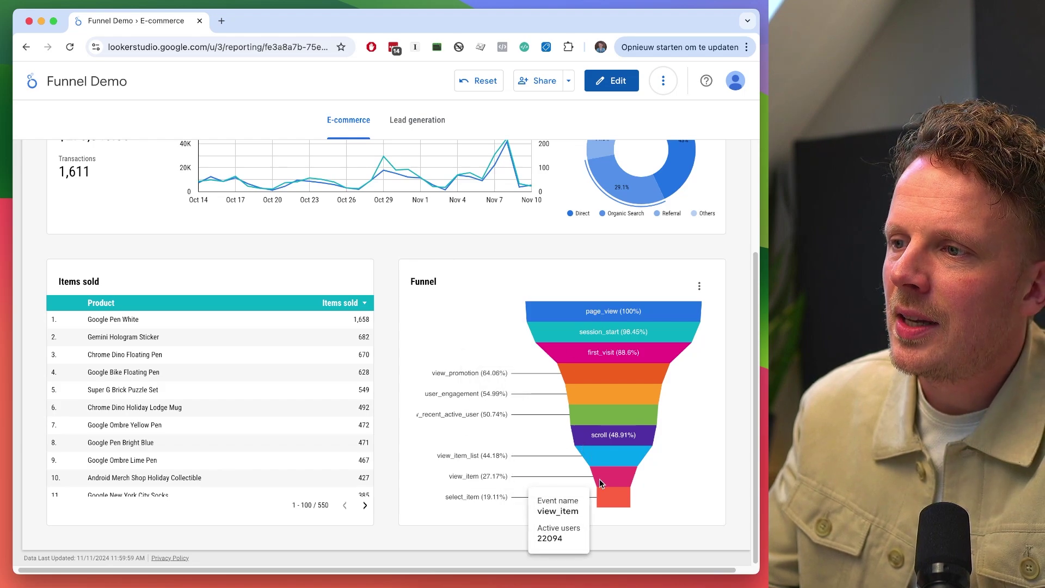
pyautogui.moveTo(628, 335)
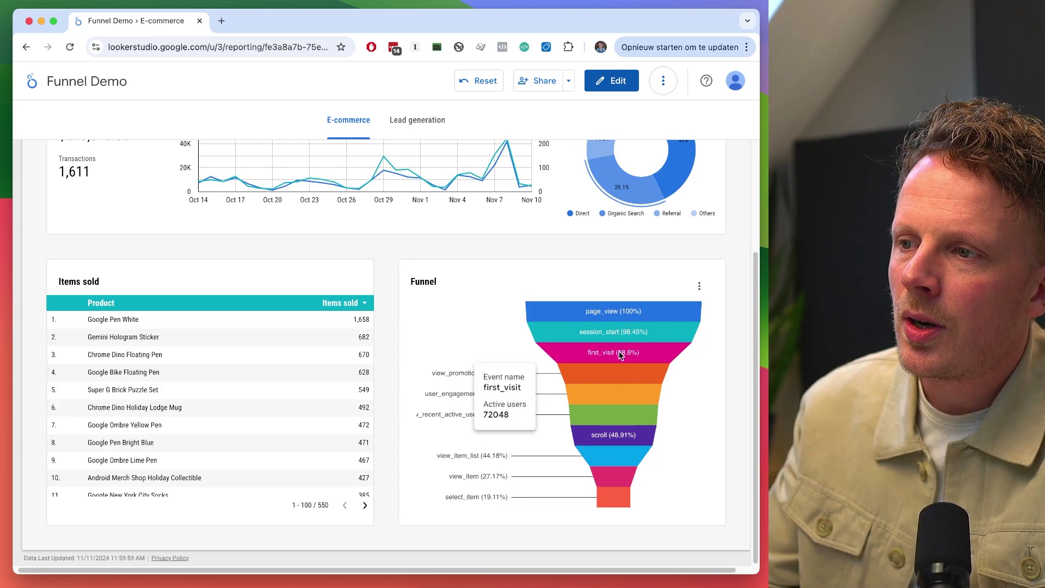
pyautogui.moveTo(647, 381)
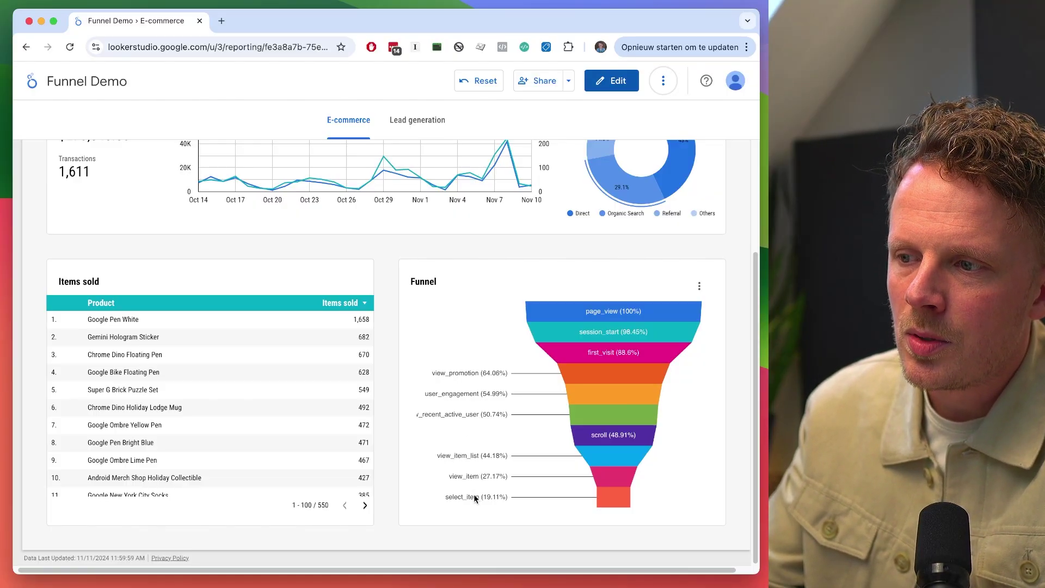
pyautogui.moveTo(620, 441)
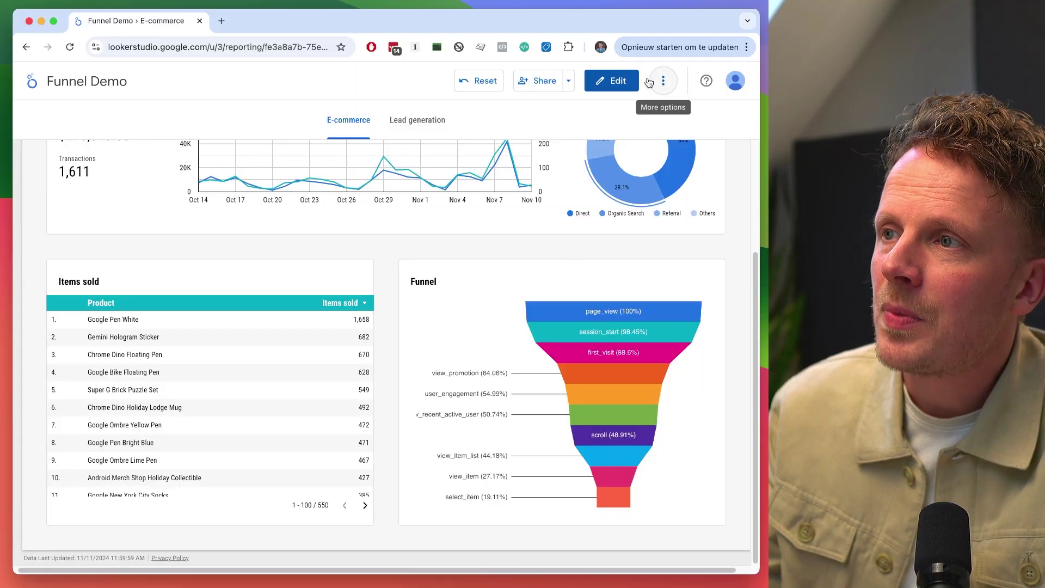
# Start a new chart filter on the funnel named 'Ecommerce Funnel'.
pyautogui.click(611, 81)
pyautogui.click(274, 379)
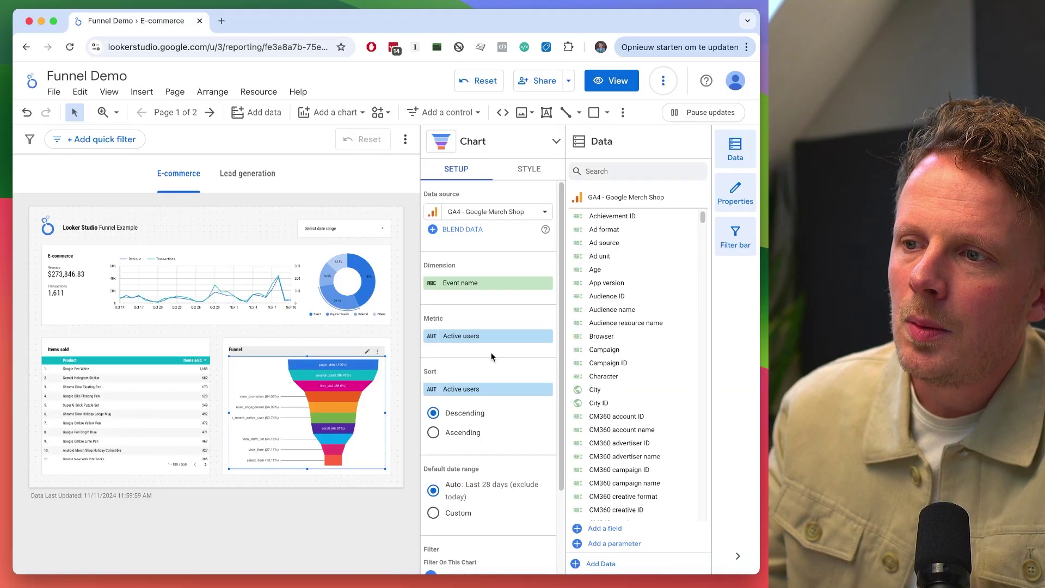
pyautogui.scroll(-3, 491, 357)
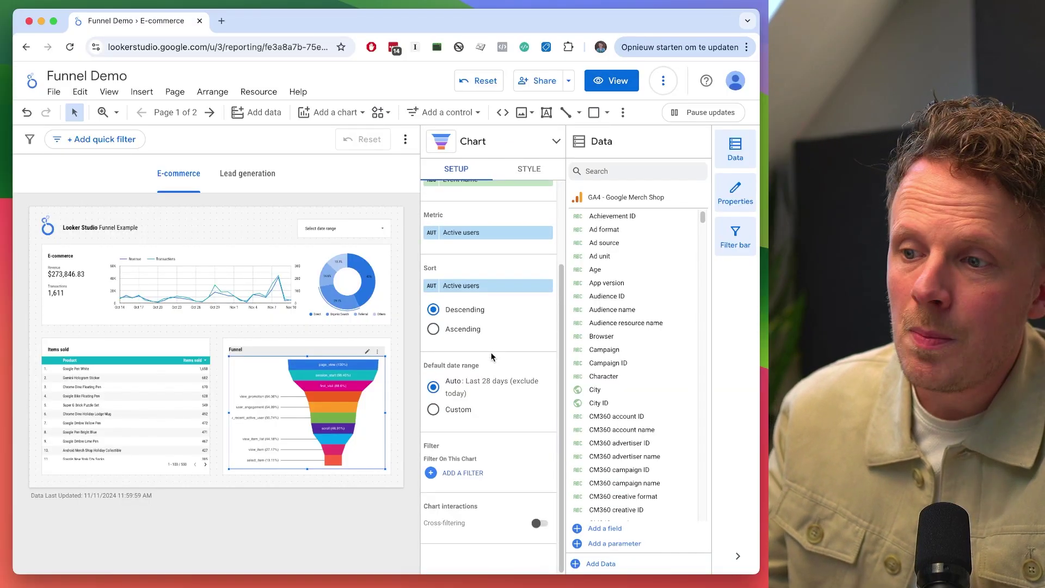
pyautogui.click(474, 474)
pyautogui.click(430, 561)
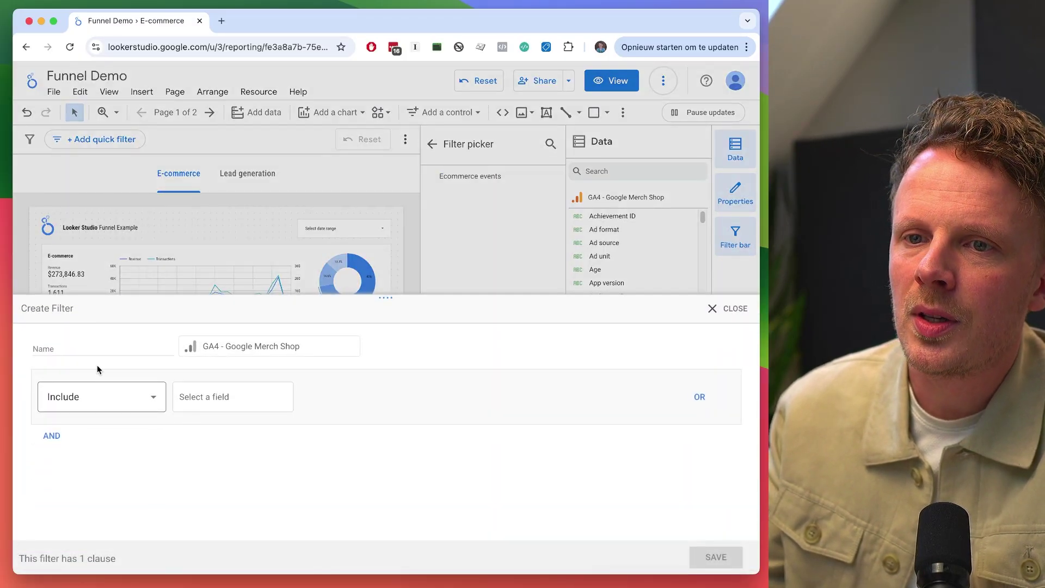
pyautogui.click(96, 348)
pyautogui.write('Ecommerce Funnel')
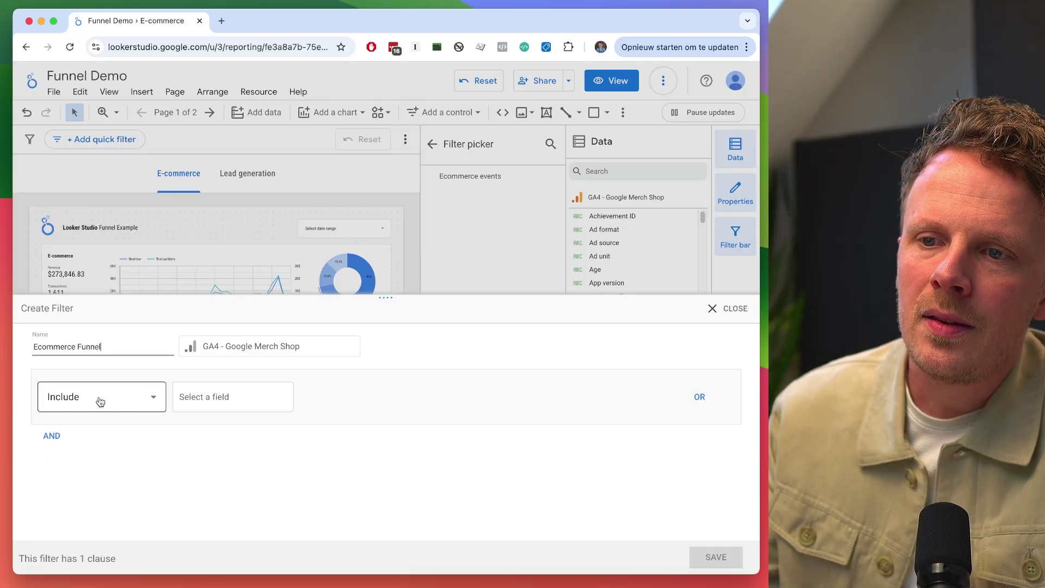
# Add the first filter clause: Event name Equal to view_item_list.
pyautogui.click(205, 401)
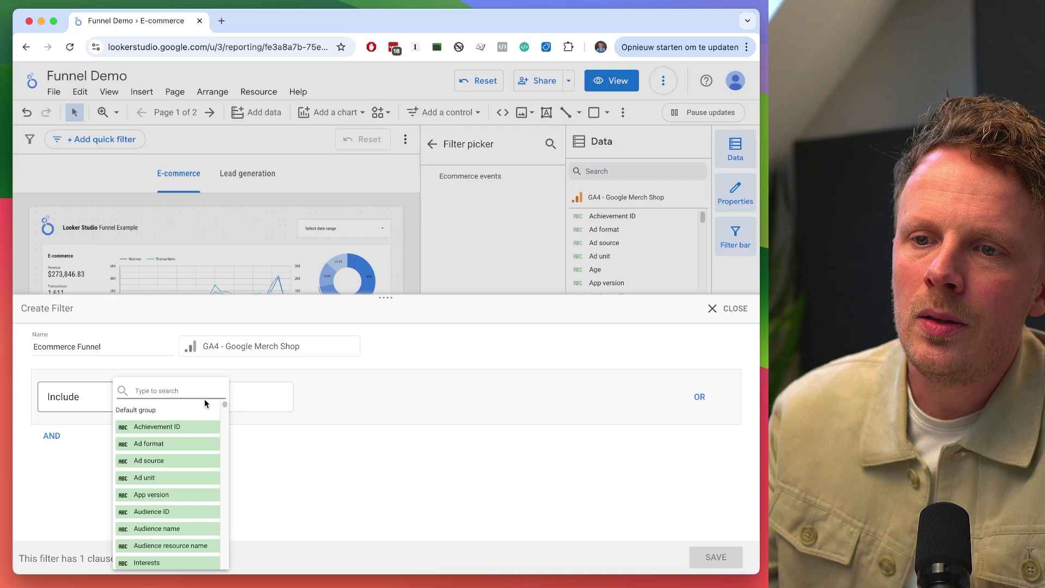
pyautogui.write('eve')
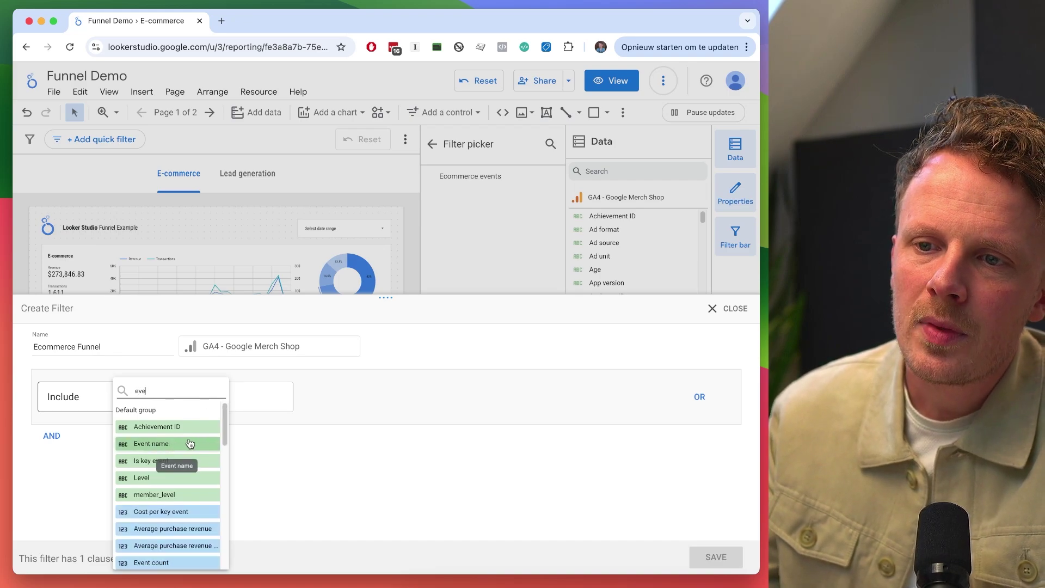
pyautogui.click(188, 443)
pyautogui.click(364, 411)
pyautogui.click(390, 234)
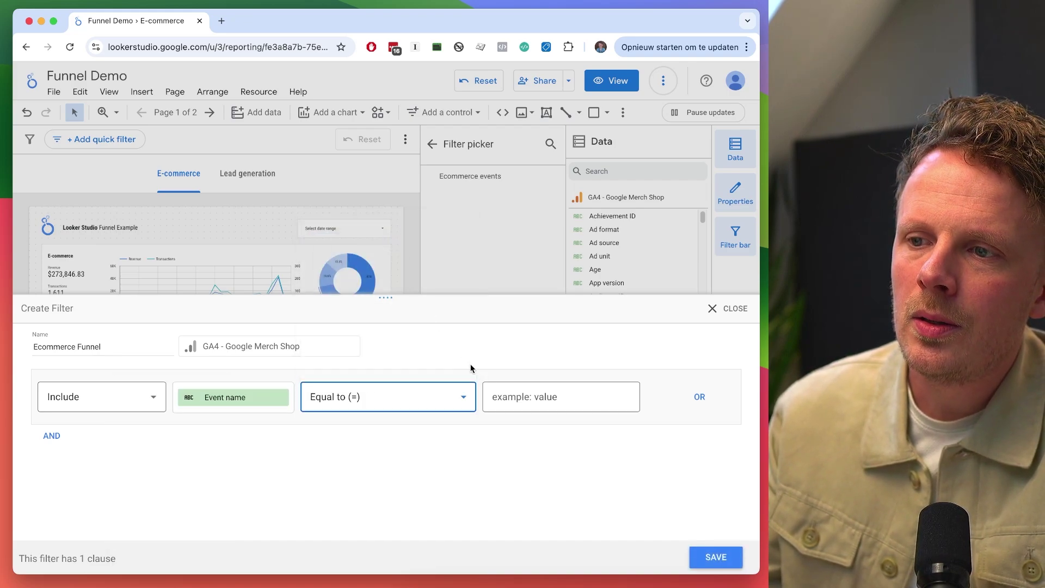
pyautogui.click(495, 400)
pyautogui.write('view_item_list')
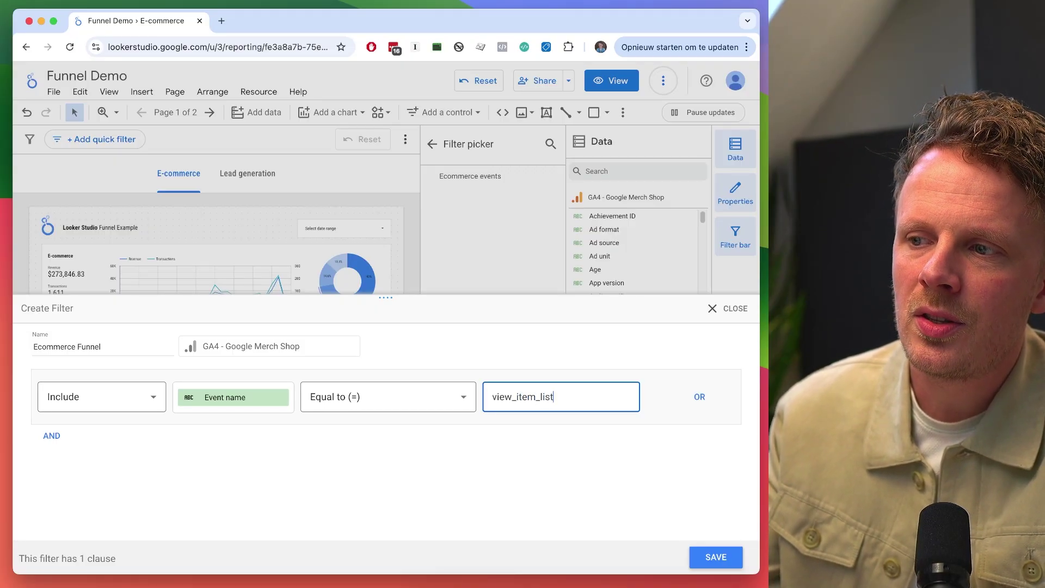
# Add an OR clause: Event name Equal to view_item.
pyautogui.click(699, 397)
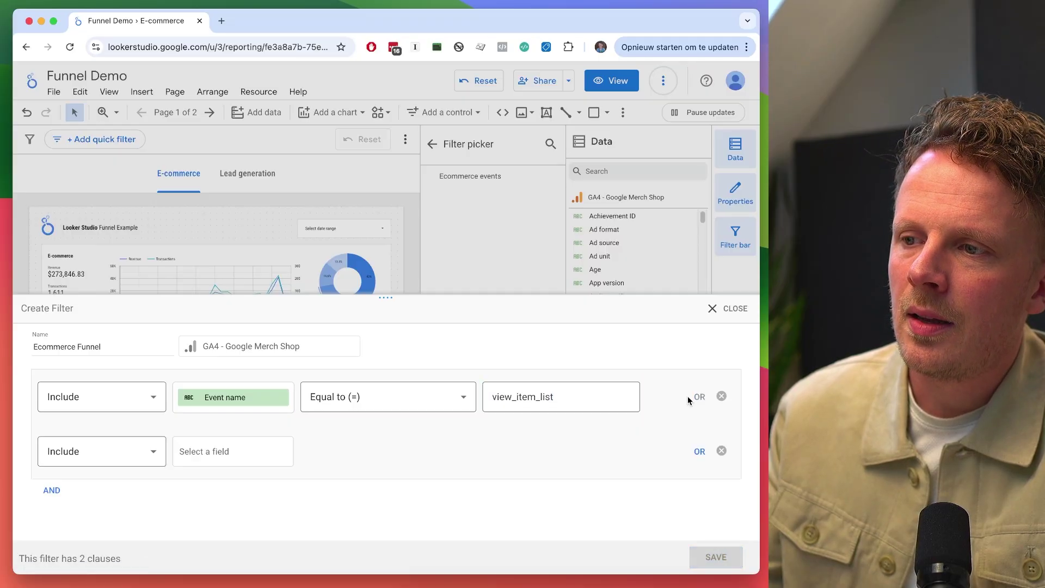
pyautogui.click(245, 450)
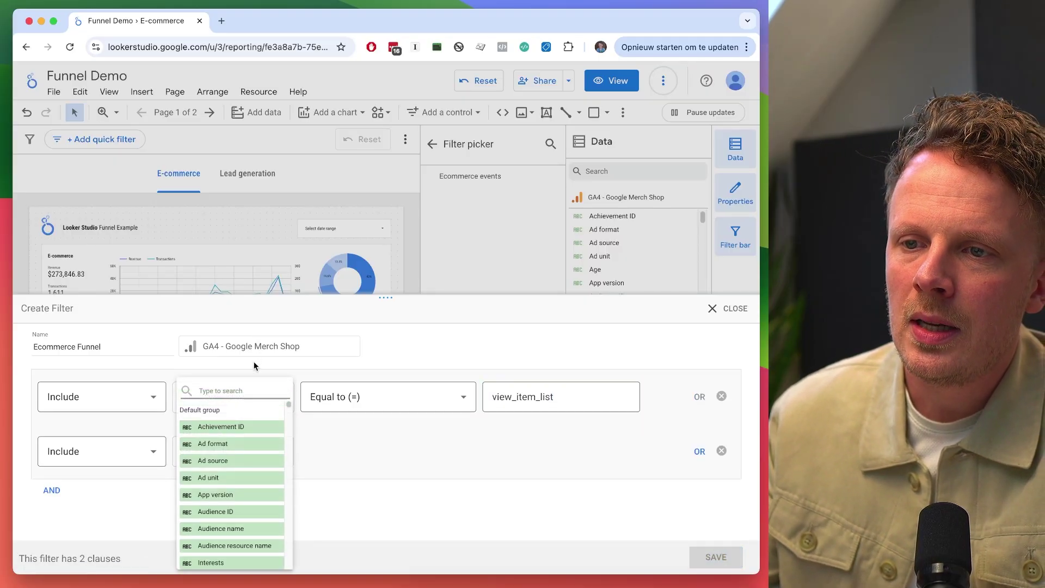
pyautogui.write('event')
pyautogui.click(229, 428)
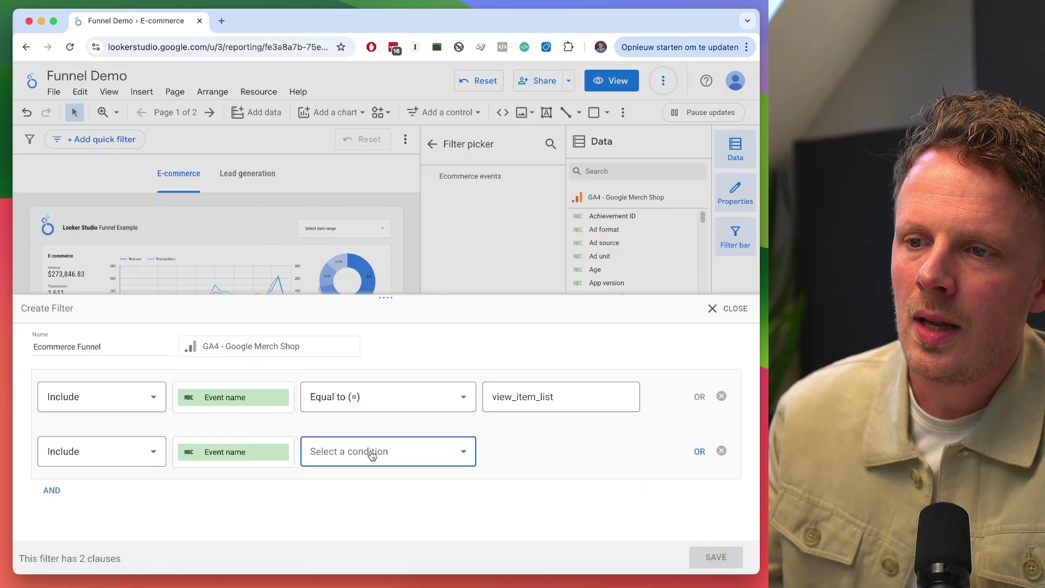
pyautogui.click(372, 455)
pyautogui.click(332, 285)
pyautogui.click(495, 452)
pyautogui.write('v')
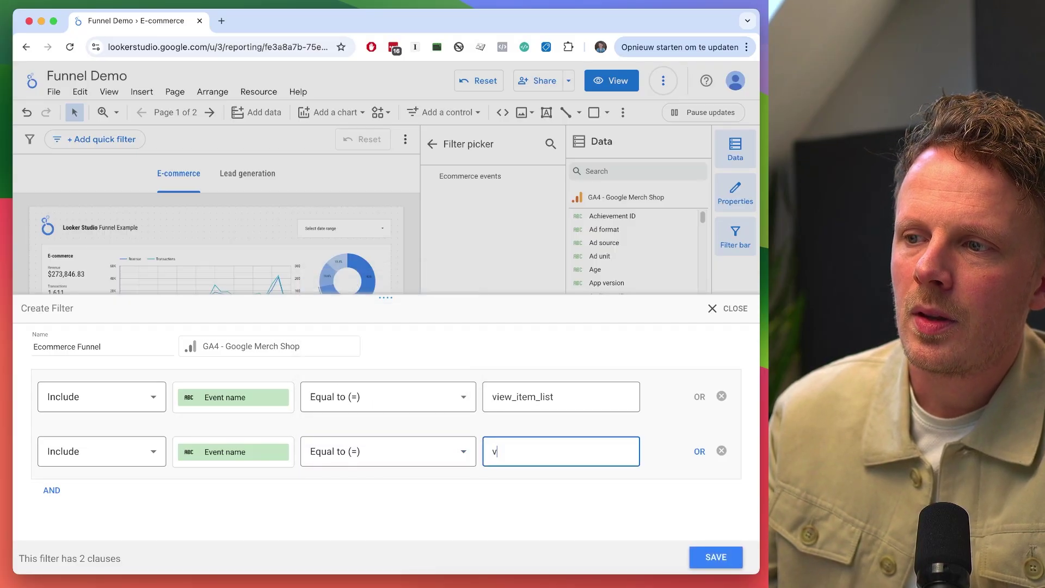
pyautogui.write('iew_item')
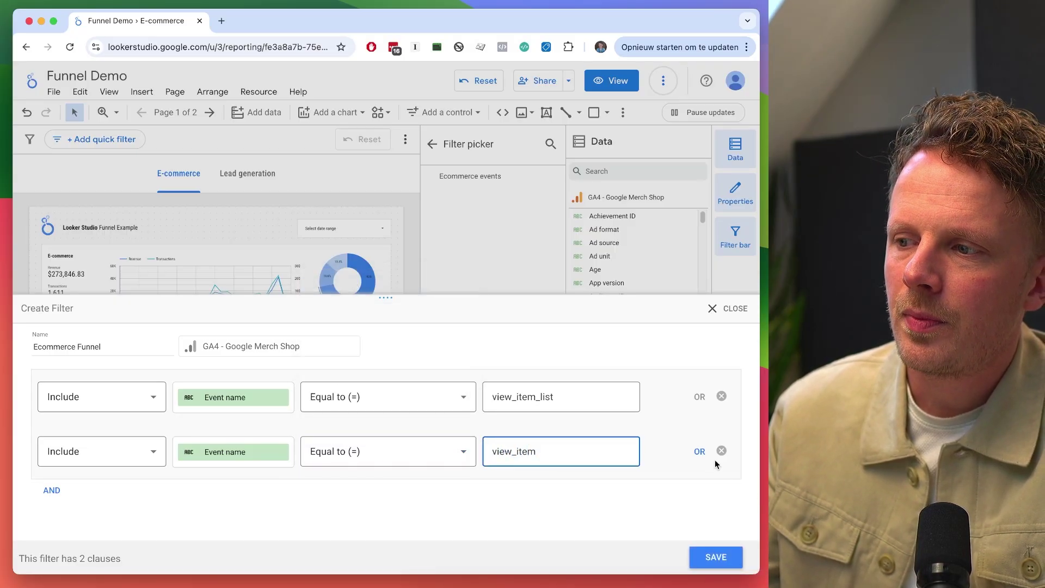
# Add an OR clause: Event name Equal to add_to_cart.
pyautogui.click(700, 452)
pyautogui.click(224, 499)
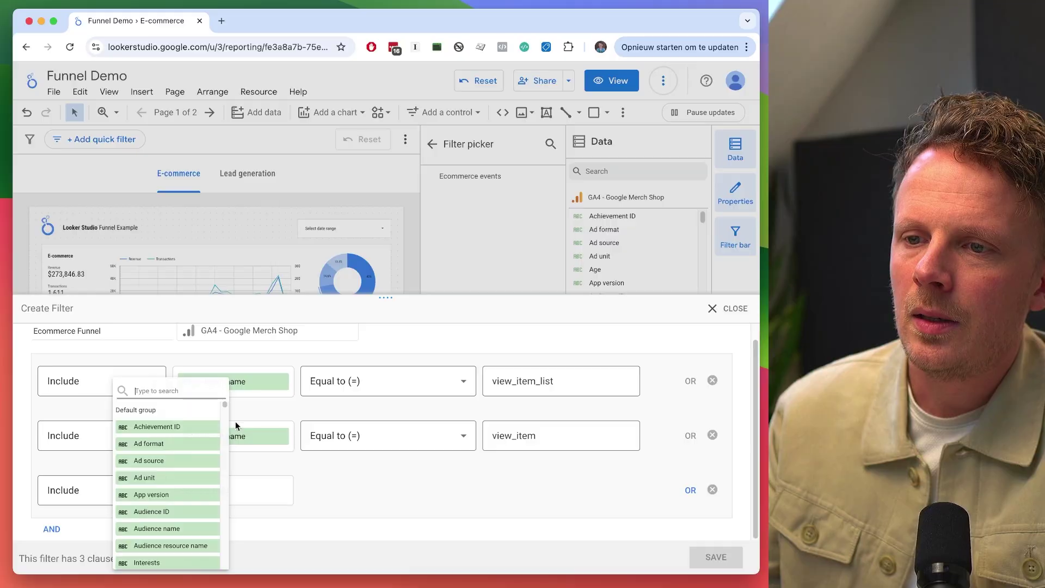
pyautogui.write('evet')
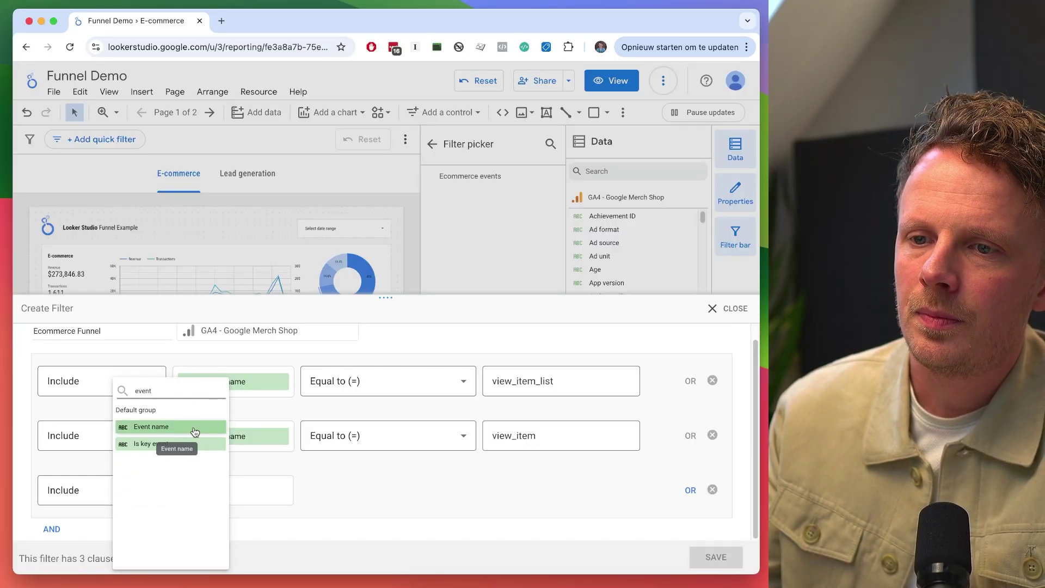
pyautogui.click(179, 428)
pyautogui.click(326, 490)
pyautogui.click(357, 327)
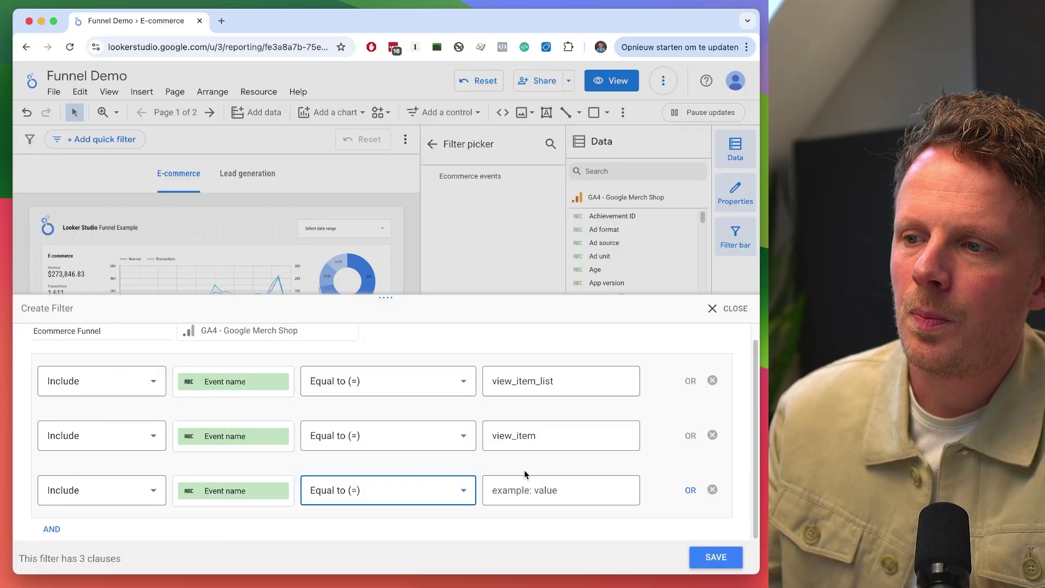
pyautogui.click(526, 487)
pyautogui.write('add_to_cart')
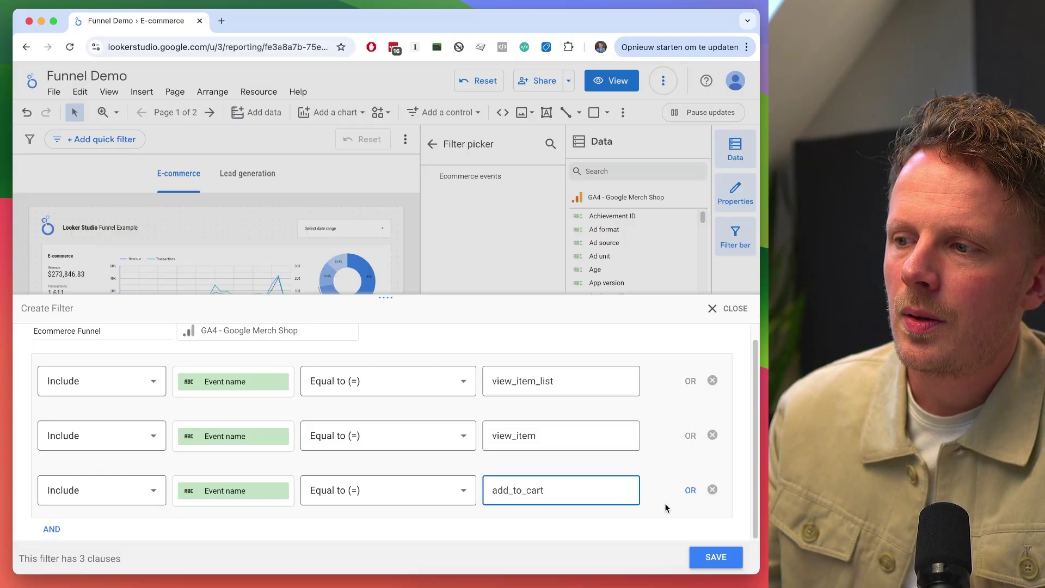
# Add an OR clause: Event name Equal to view_cart.
pyautogui.click(690, 491)
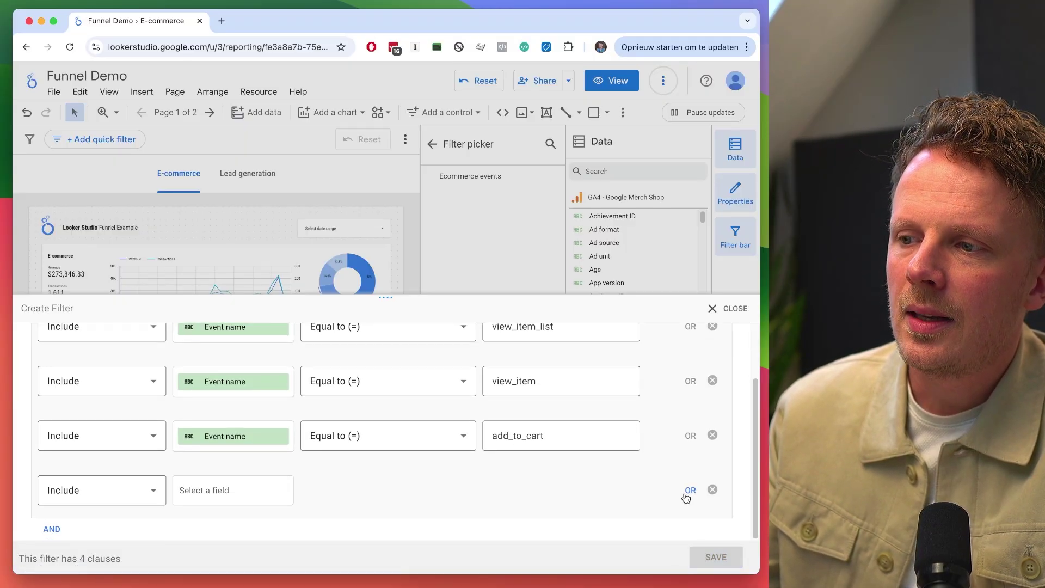
pyautogui.click(108, 492)
pyautogui.click(196, 492)
pyautogui.click(201, 493)
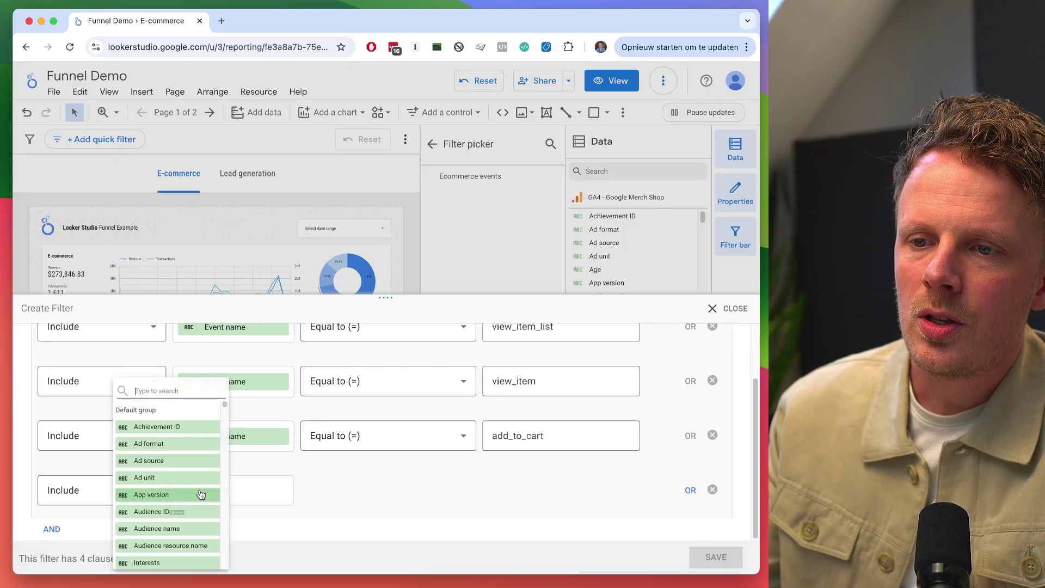
pyautogui.write('event_name')
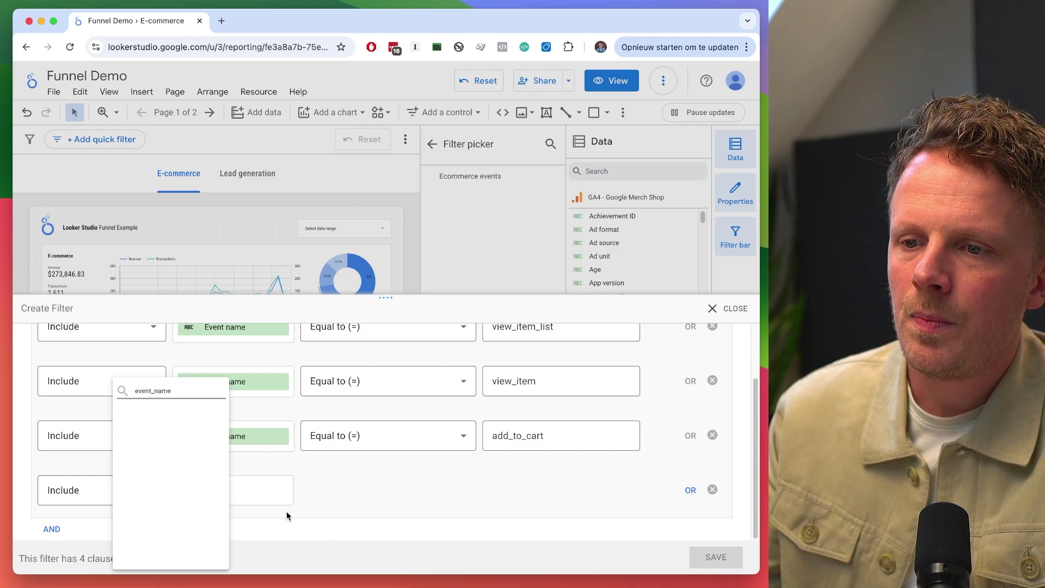
pyautogui.press('BackSpace')
pyautogui.press('BackSpace')
pyautogui.press('BackSpace')
pyautogui.press('BackSpace')
pyautogui.press('BackSpace')
pyautogui.press('BackSpace')
pyautogui.press('BackSpace')
pyautogui.press('BackSpace')
pyautogui.press('BackSpace')
pyautogui.press('BackSpace')
pyautogui.write('event')
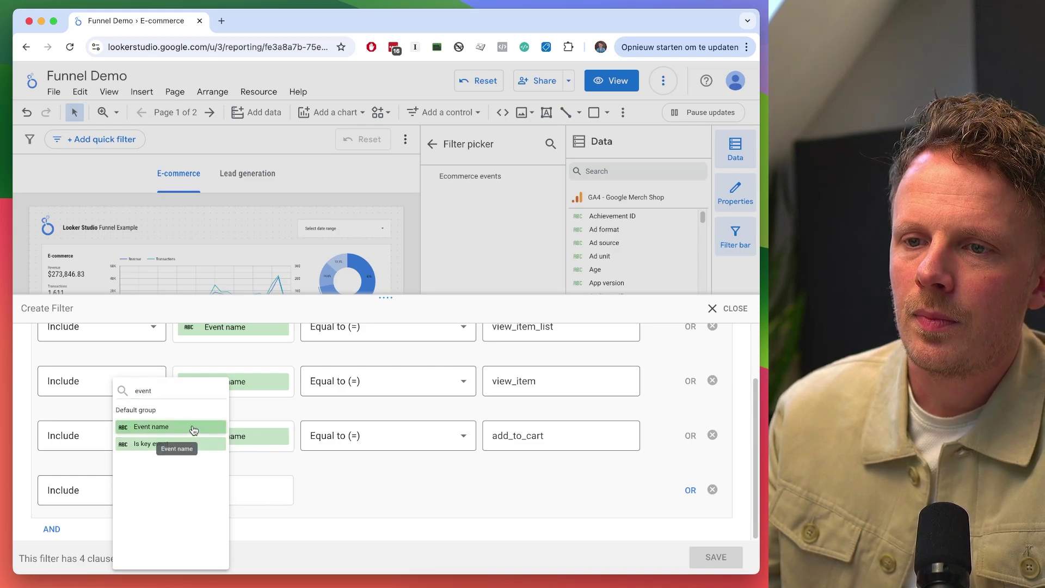
pyautogui.click(207, 428)
pyautogui.click(366, 488)
pyautogui.click(365, 327)
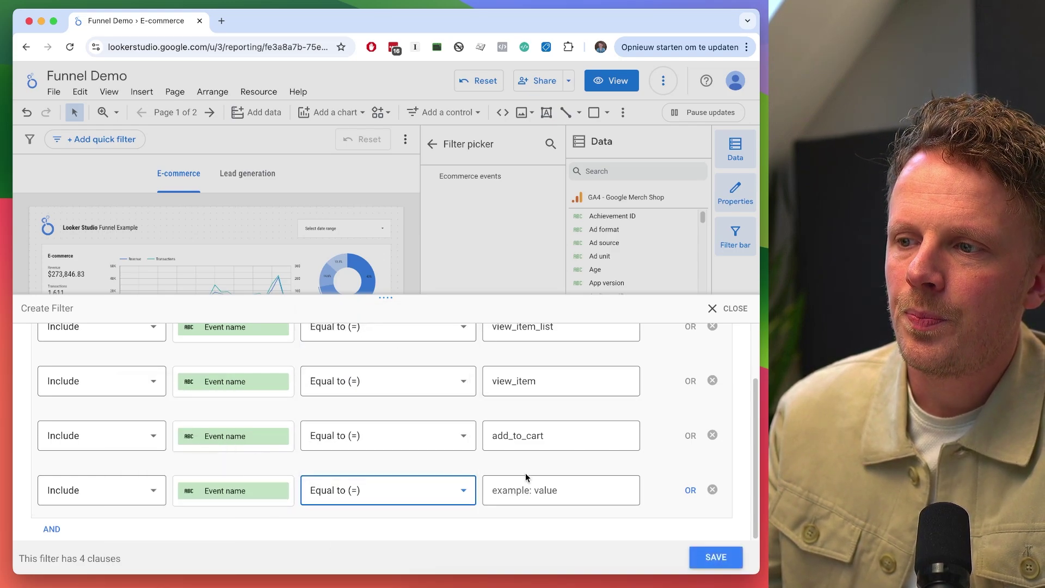
pyautogui.click(525, 490)
pyautogui.write('view')
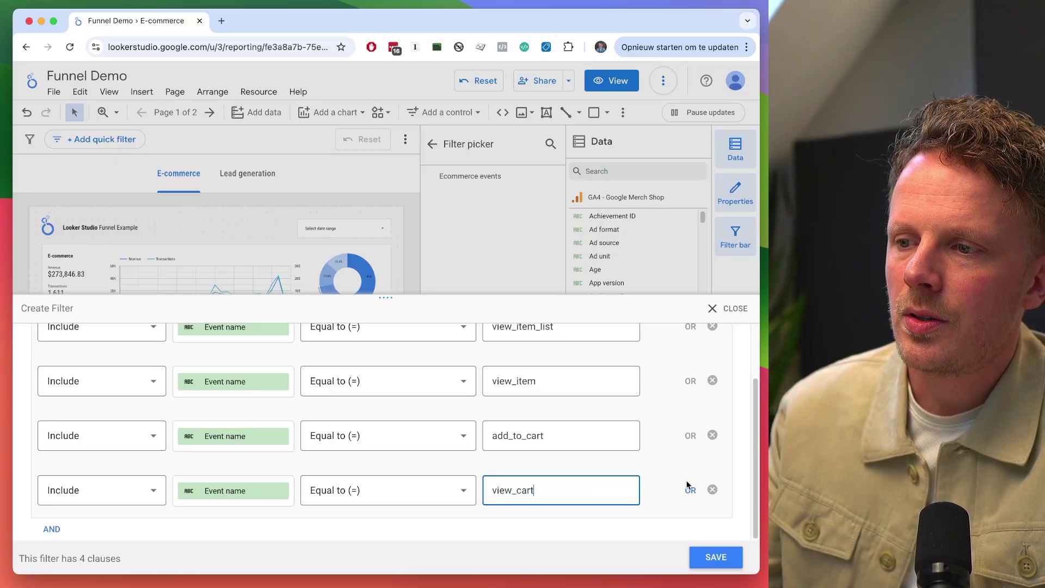
pyautogui.write('_cart')
# Add an OR clause: Event name Equal to begin_checkout.
pyautogui.click(689, 489)
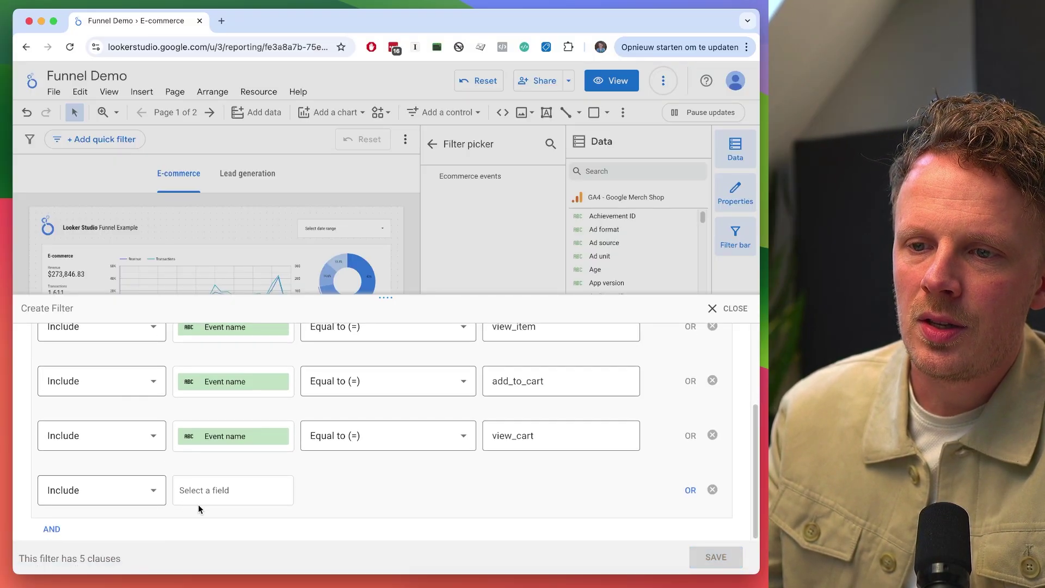
pyautogui.click(209, 489)
pyautogui.write('event')
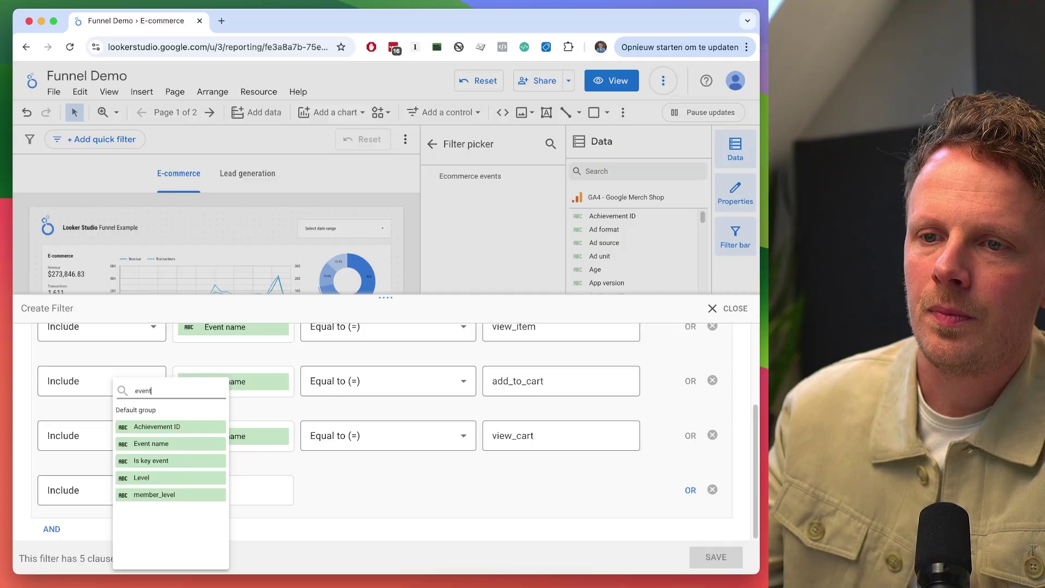
pyautogui.write('_n')
pyautogui.press('Return')
pyautogui.click(387, 326)
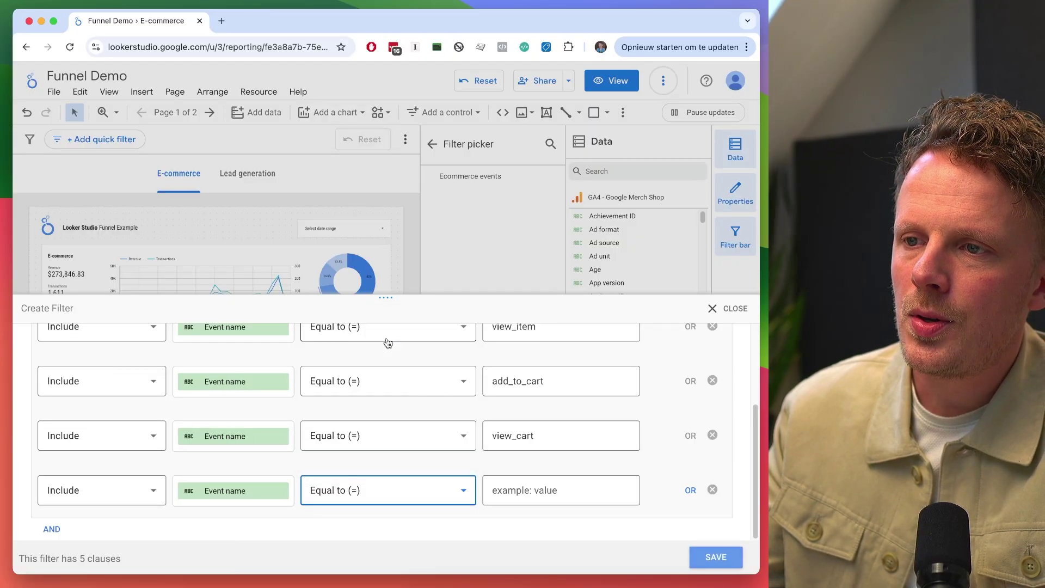
pyautogui.click(518, 478)
pyautogui.write('begin')
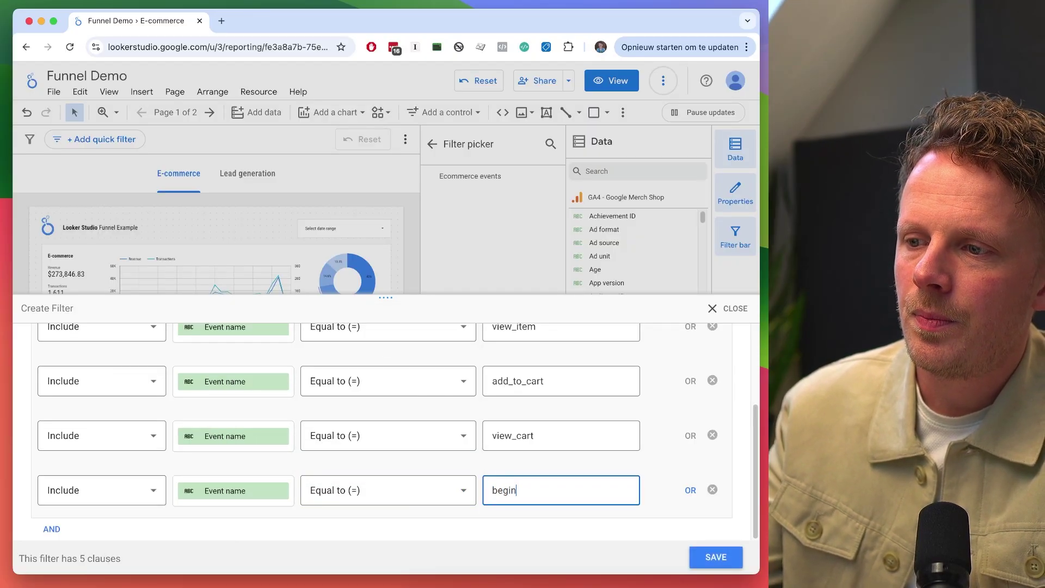
pyautogui.write('_checkout')
# Add an OR clause: Event name Equal to purchase.
pyautogui.click(689, 489)
pyautogui.click(224, 492)
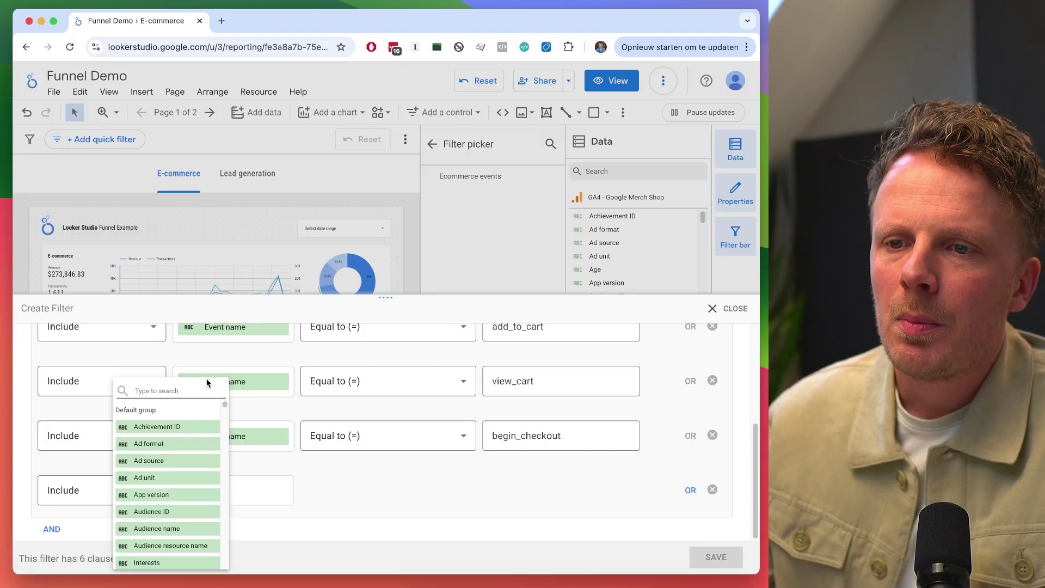
pyautogui.write('ev')
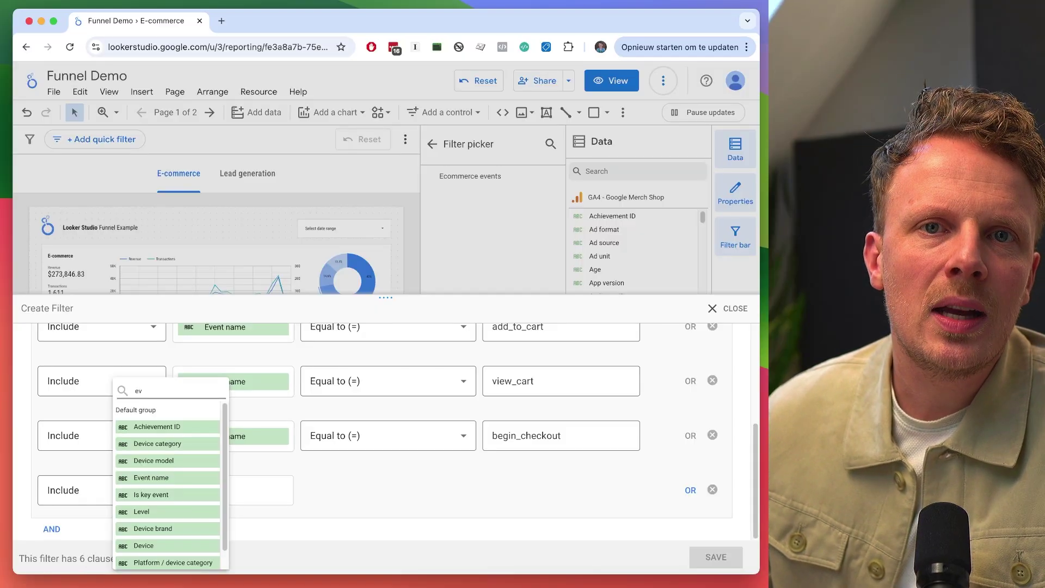
pyautogui.write('ent')
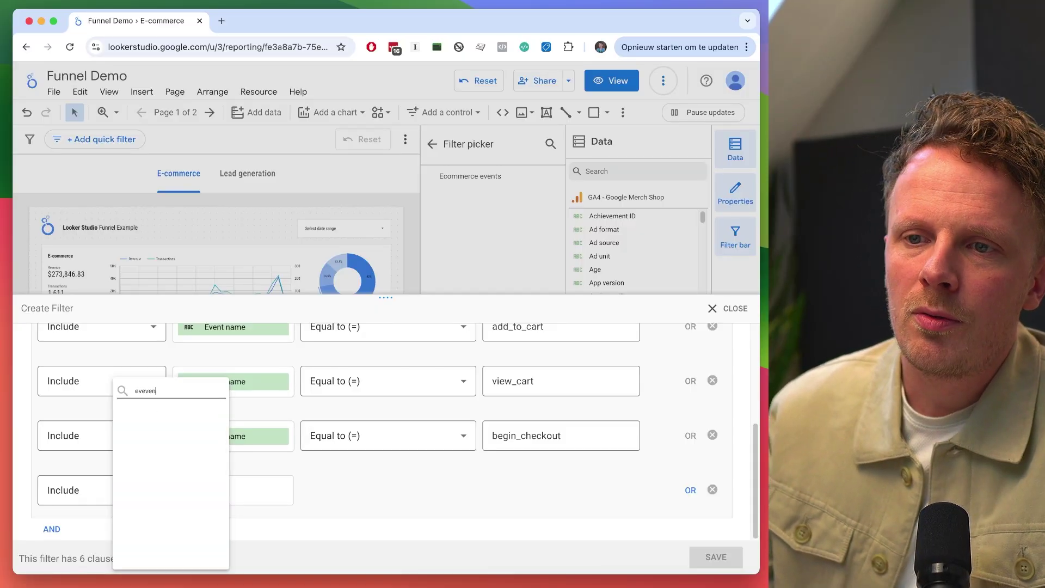
pyautogui.click(199, 429)
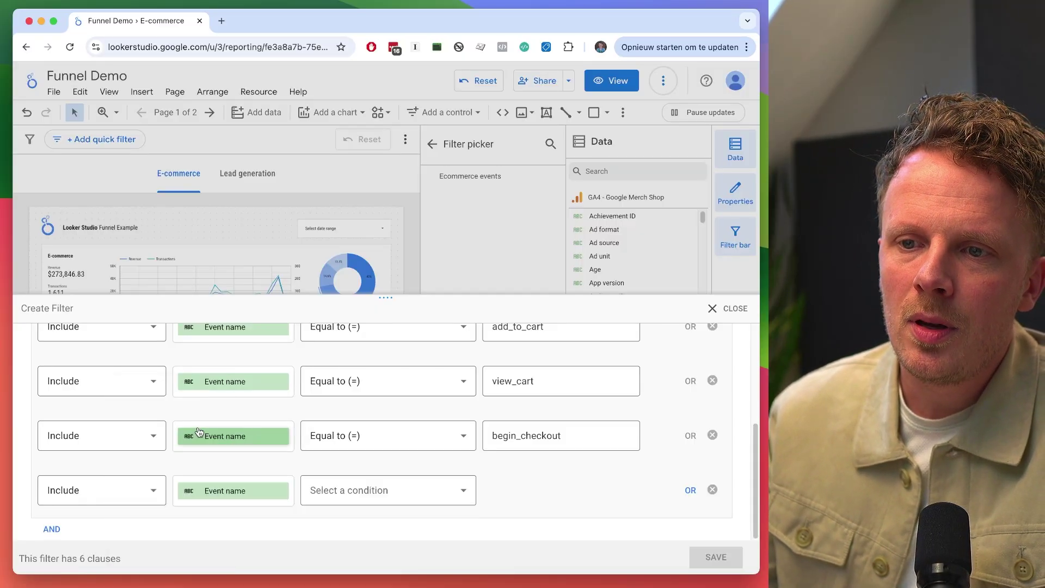
pyautogui.click(385, 490)
pyautogui.click(387, 329)
pyautogui.click(530, 502)
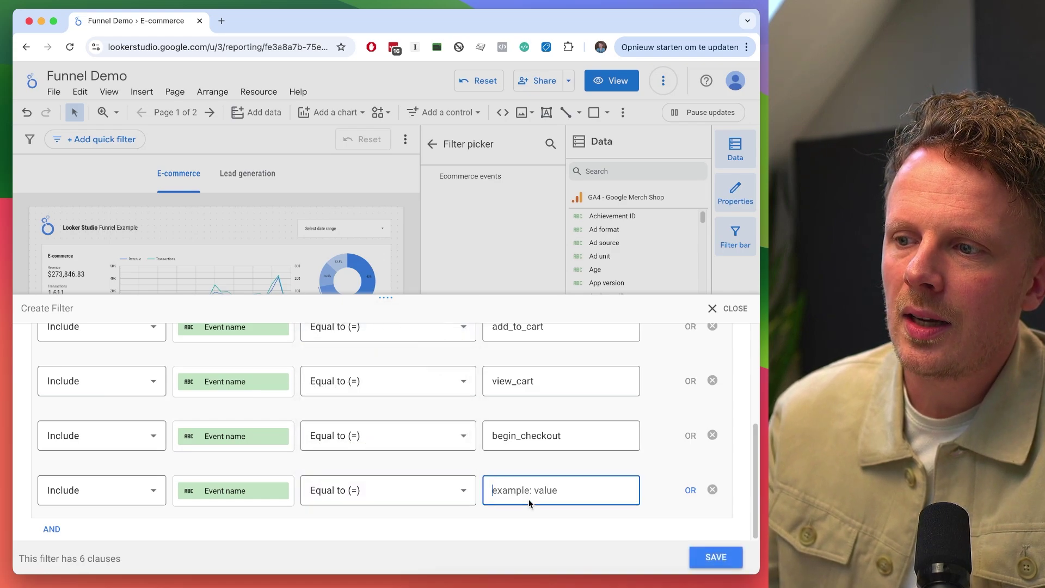
pyautogui.write('purchase')
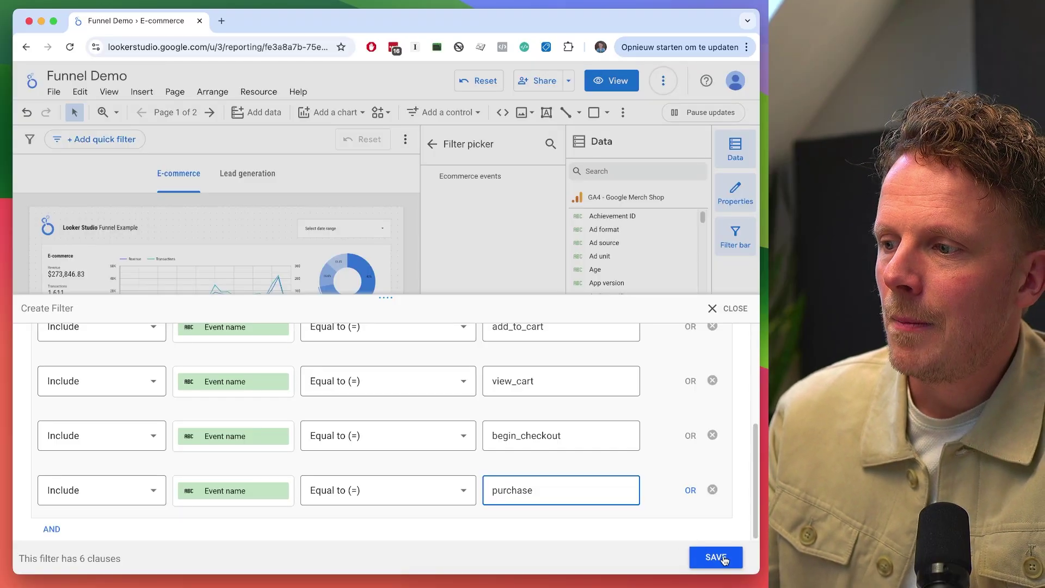
pyautogui.click(724, 558)
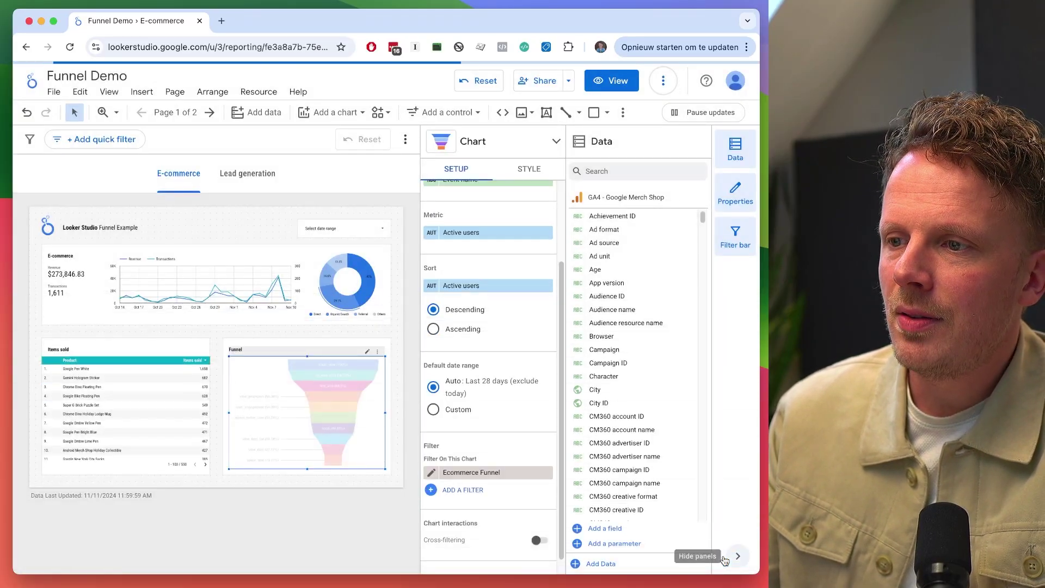
pyautogui.click(625, 88)
pyautogui.scroll(-5, 635, 313)
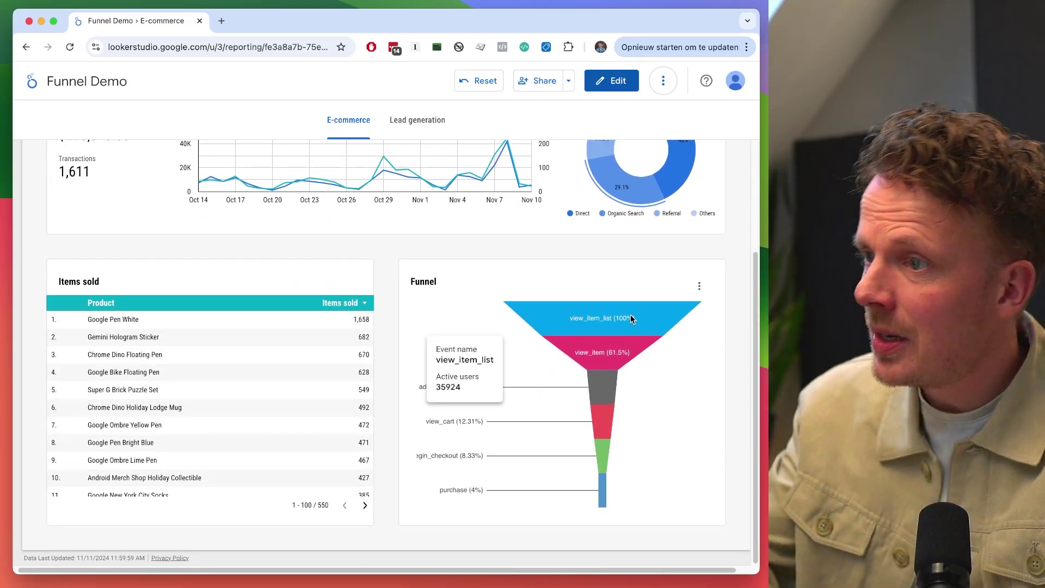
pyautogui.moveTo(604, 355)
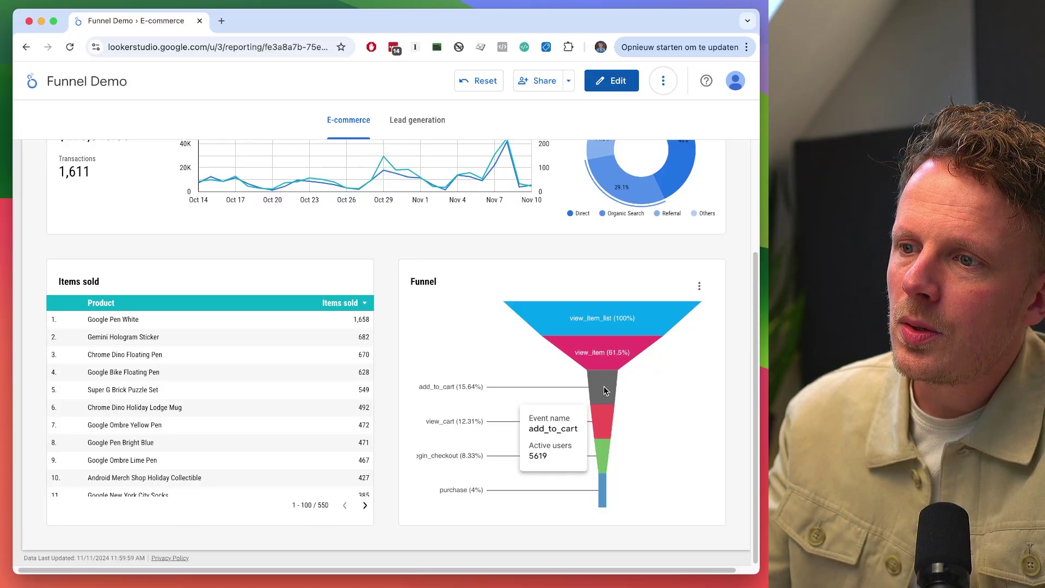
pyautogui.moveTo(601, 451)
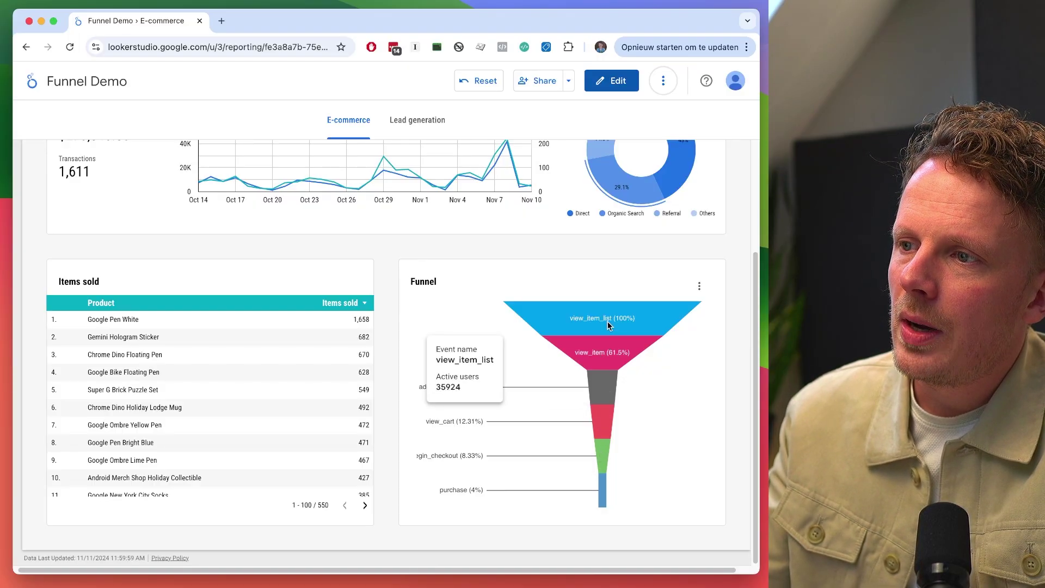
pyautogui.moveTo(605, 484)
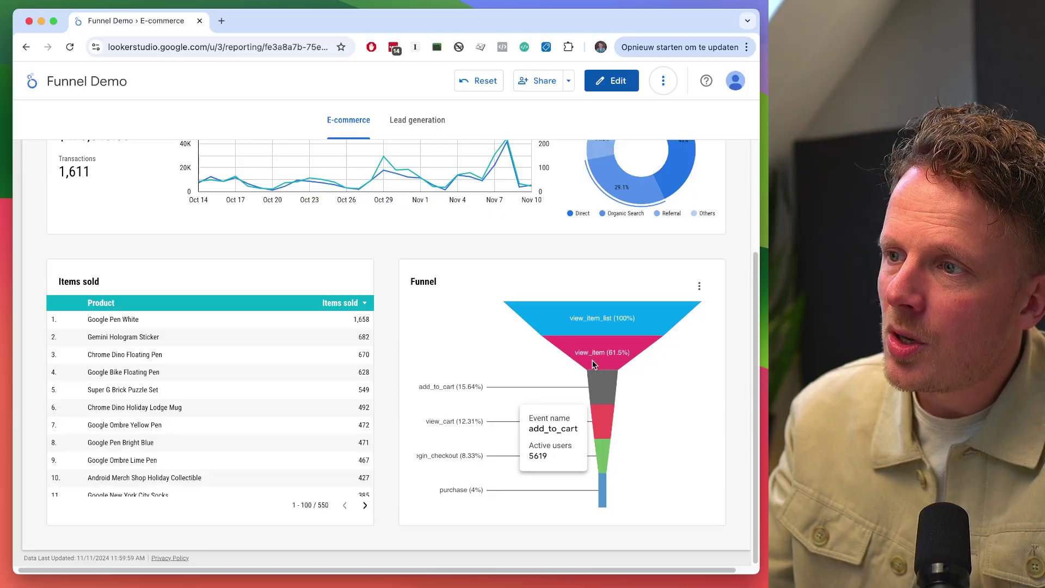
pyautogui.moveTo(598, 325)
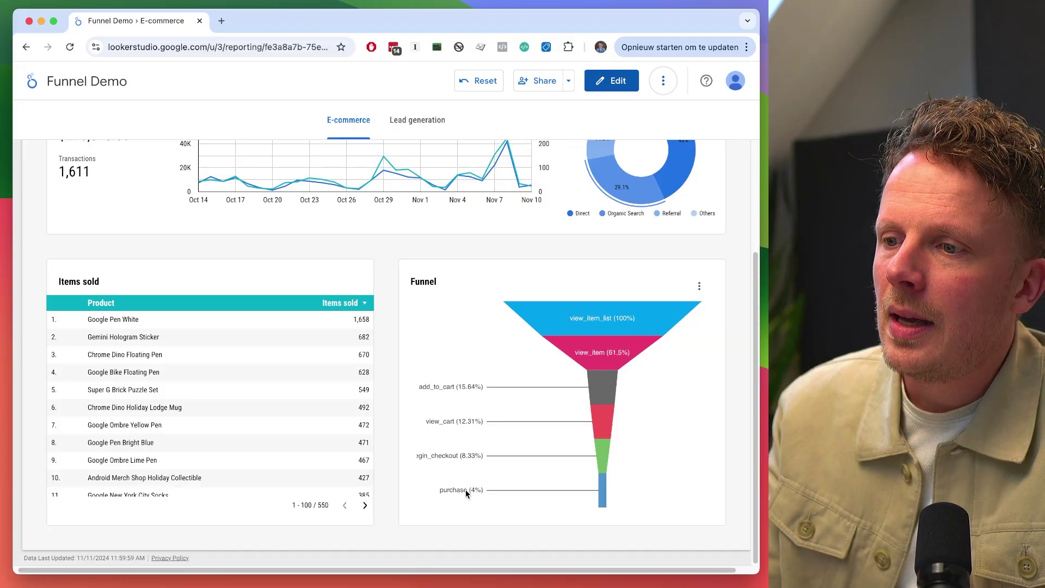
# Open the funnel chart's Ecommerce Funnel filter for editing.
pyautogui.click(617, 89)
pyautogui.click(266, 394)
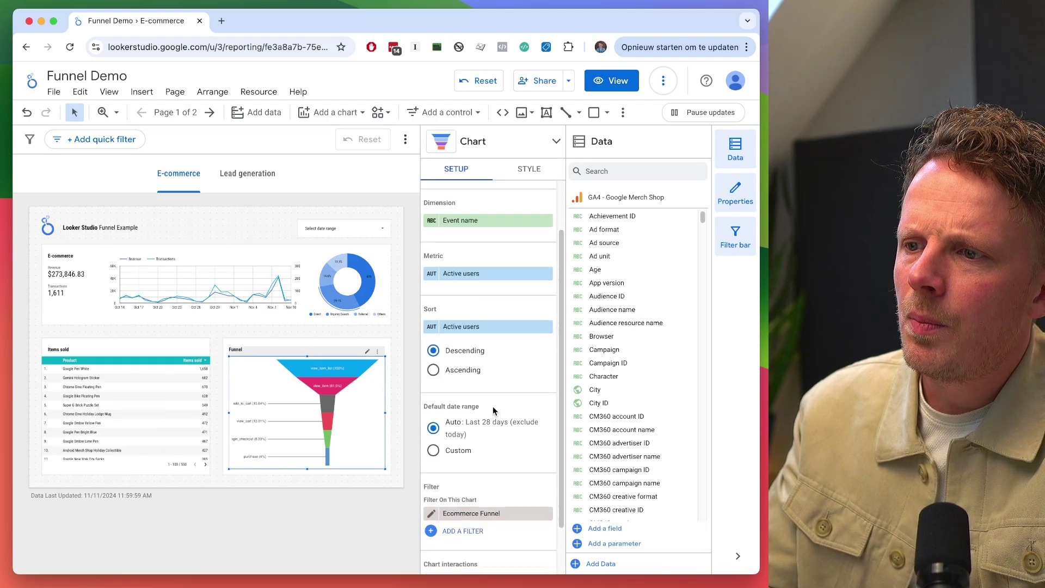
pyautogui.scroll(-2, 494, 411)
pyautogui.click(472, 456)
pyautogui.scroll(-2, 322, 456)
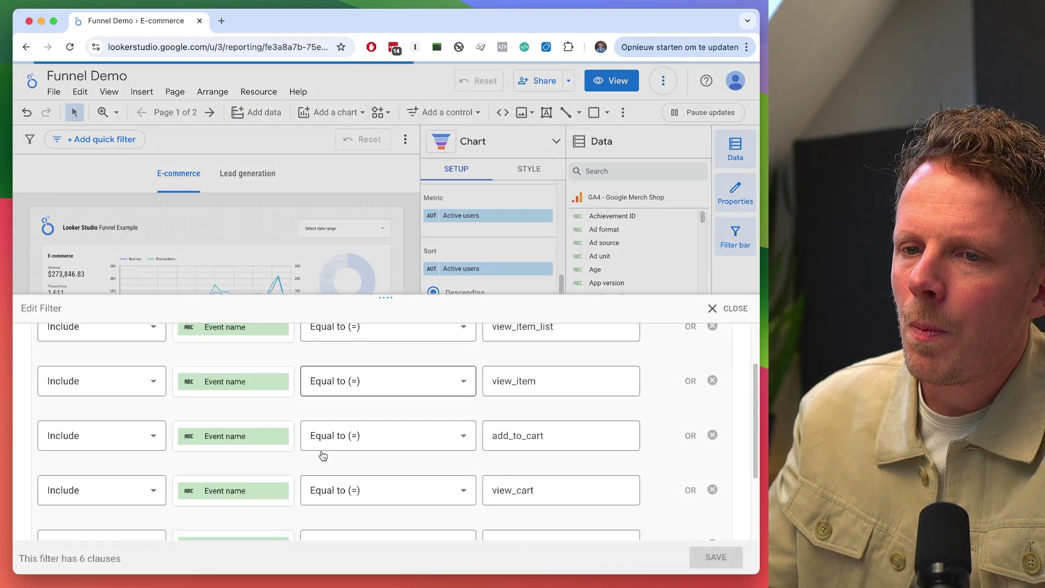
pyautogui.scroll(-2, 322, 456)
# Add an OR clause Event name Equal to page_view, save the filter, and view the report.
pyautogui.click(688, 489)
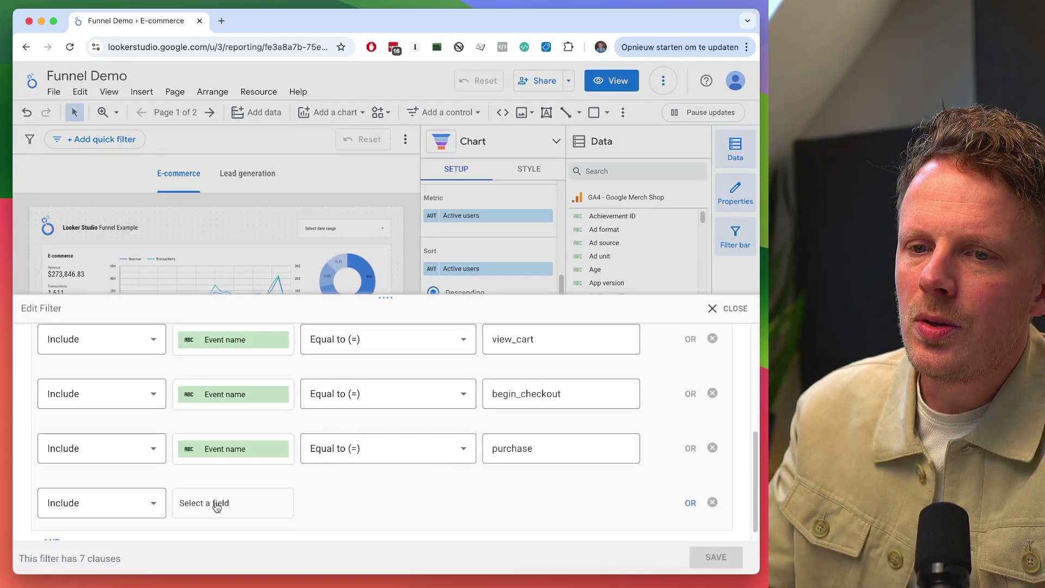
pyautogui.click(216, 504)
pyautogui.write('event')
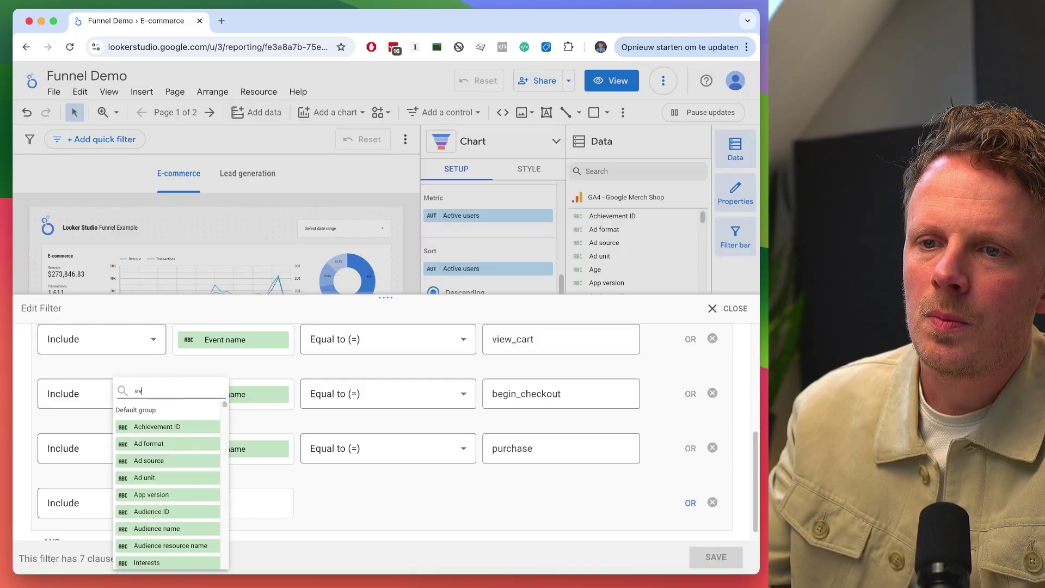
pyautogui.click(164, 426)
pyautogui.click(362, 502)
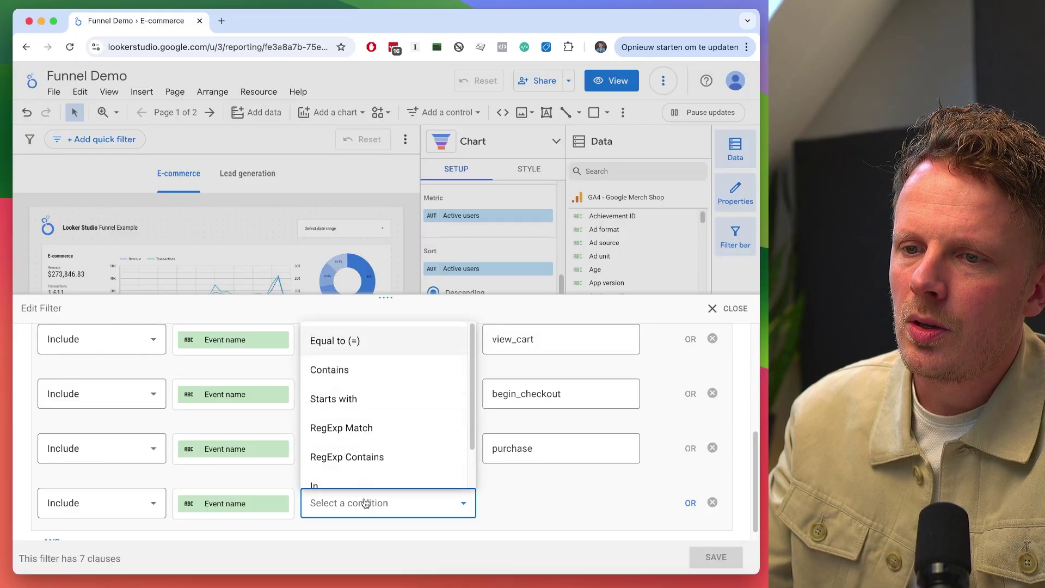
pyautogui.click(380, 338)
pyautogui.click(512, 497)
pyautogui.write('page_view')
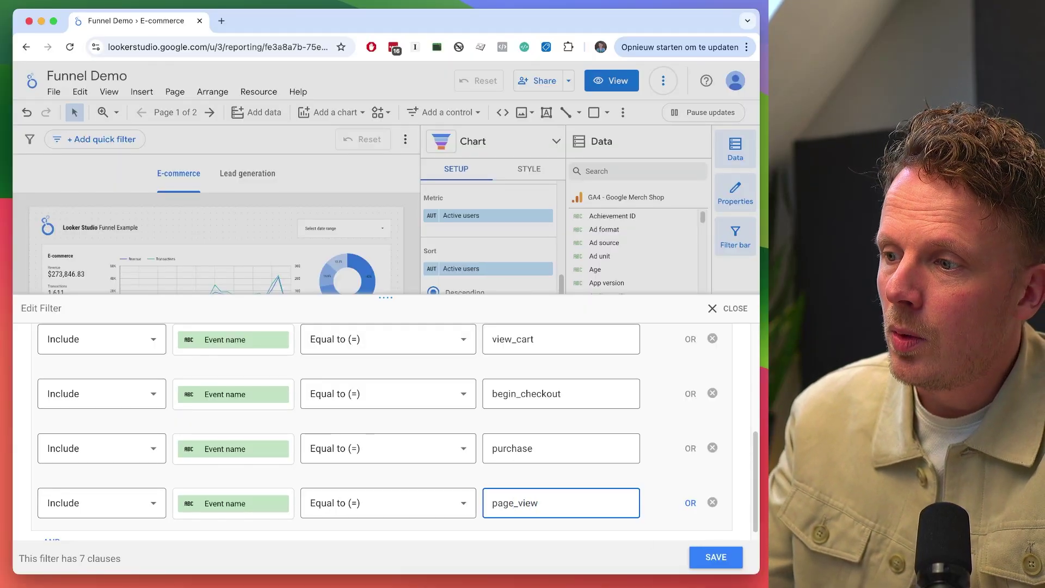
pyautogui.click(703, 557)
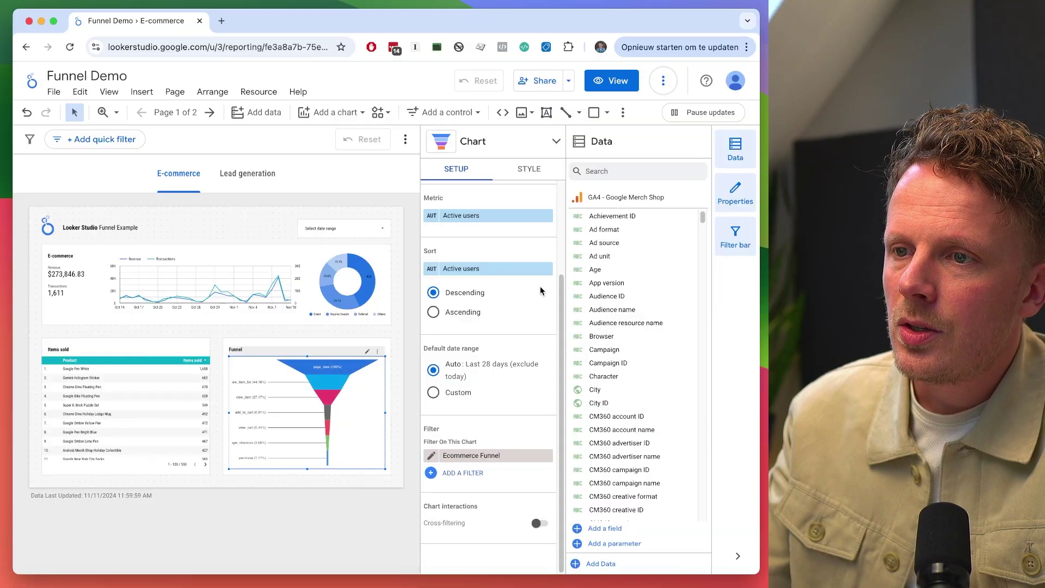
pyautogui.click(612, 86)
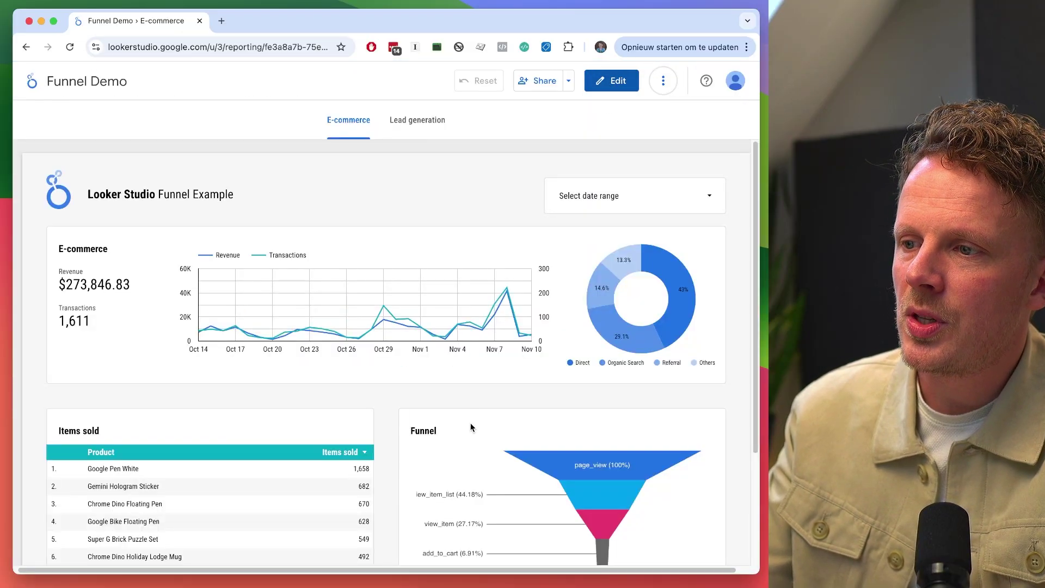
pyautogui.scroll(-4, 703, 455)
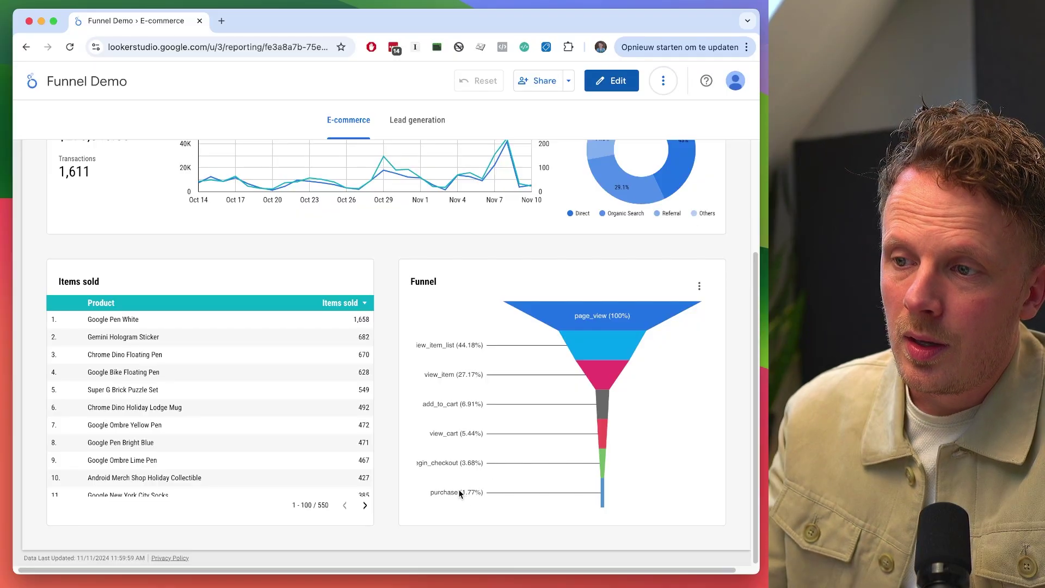
# Set the funnel's Percentage type to % of previous and review the resulting step percentages.
pyautogui.click(611, 80)
pyautogui.click(305, 391)
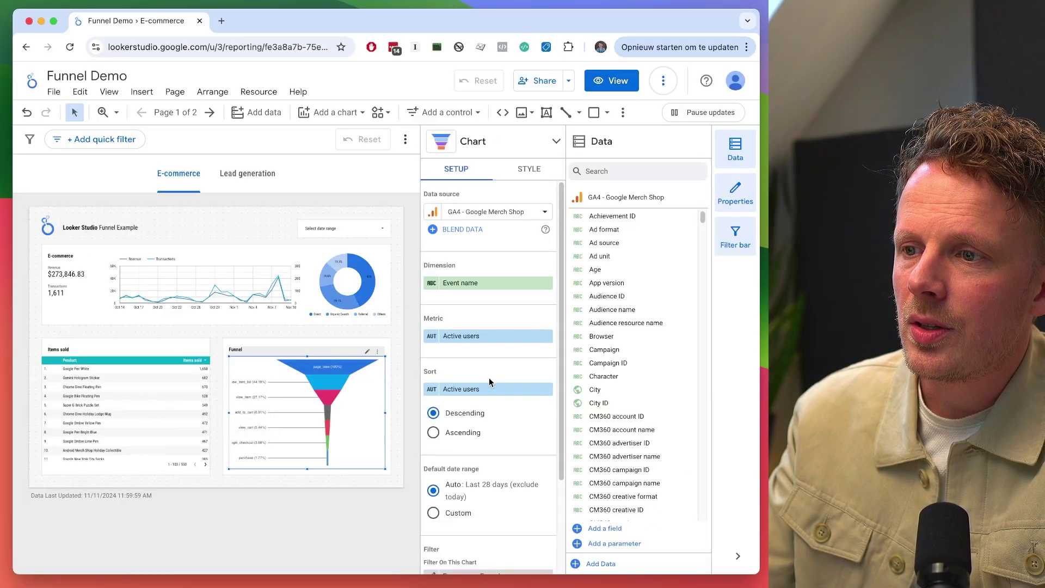
pyautogui.click(530, 169)
pyautogui.scroll(-2, 468, 282)
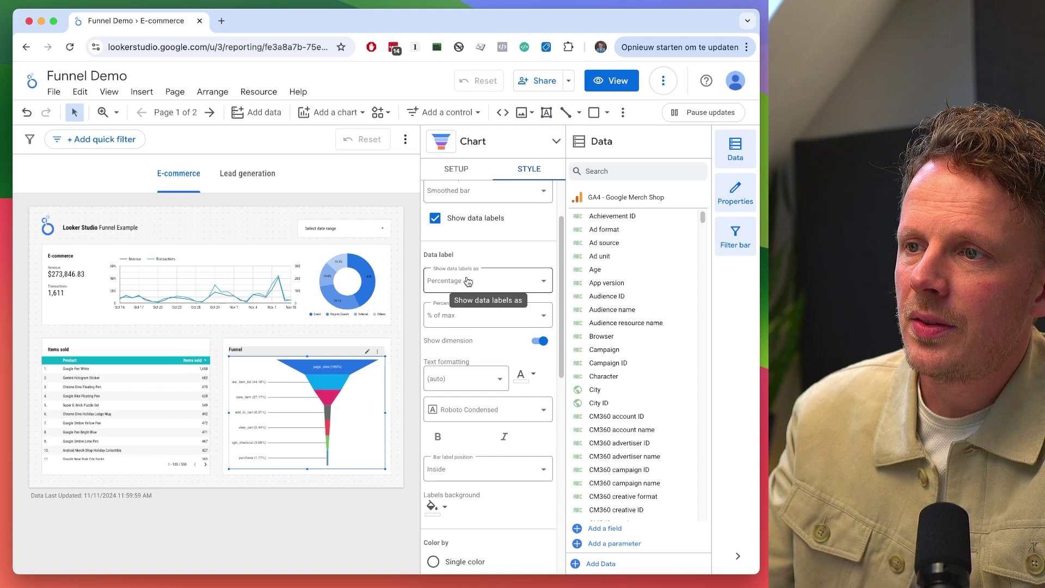
pyautogui.click(475, 320)
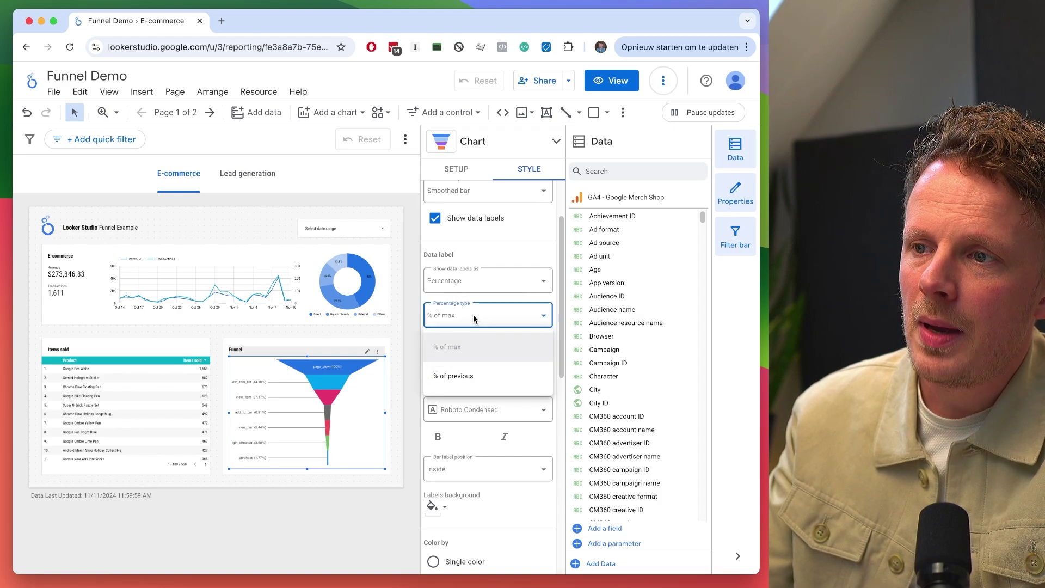
pyautogui.click(464, 373)
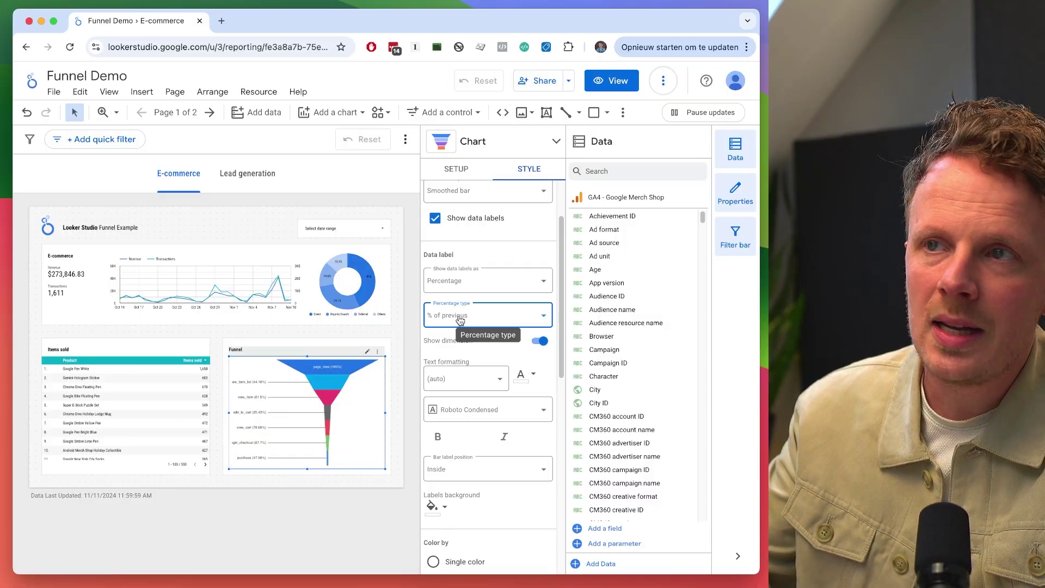
pyautogui.click(612, 81)
pyautogui.scroll(-2, 577, 370)
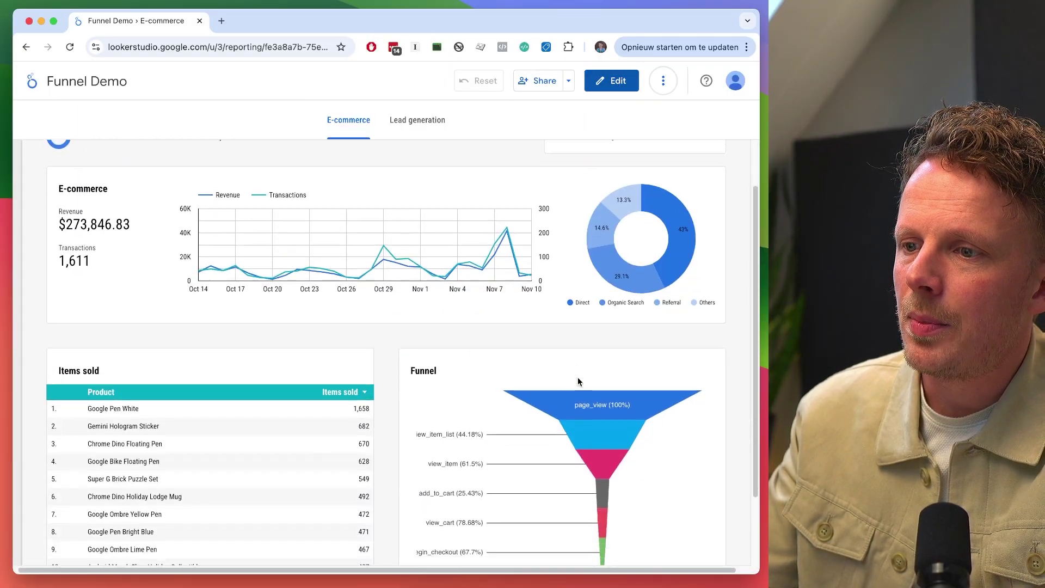
pyautogui.scroll(-2, 577, 377)
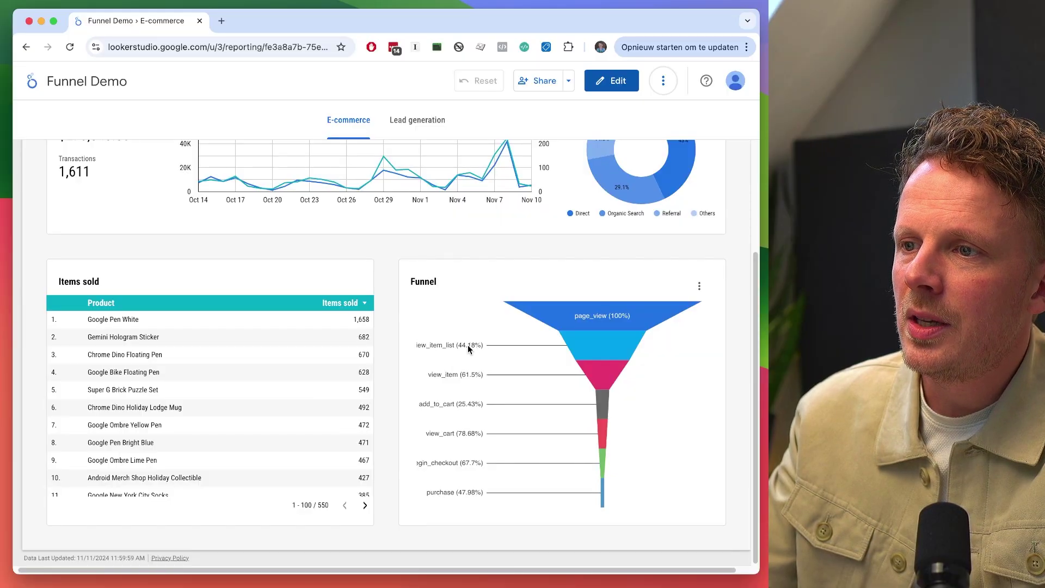
pyautogui.moveTo(581, 348)
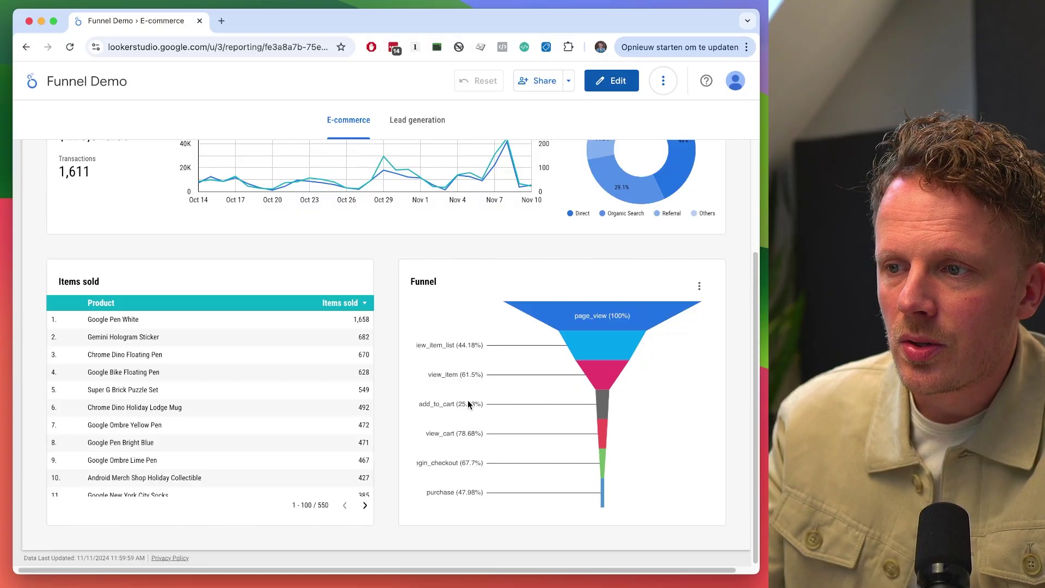
# Set the funnel's Color by style option to Single color.
pyautogui.click(621, 82)
pyautogui.click(334, 406)
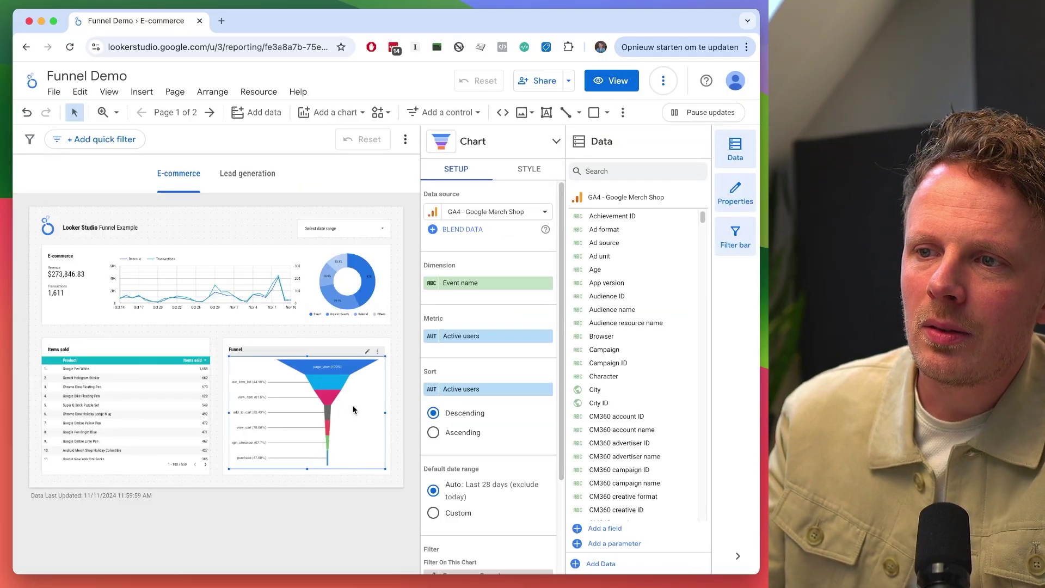
pyautogui.click(538, 172)
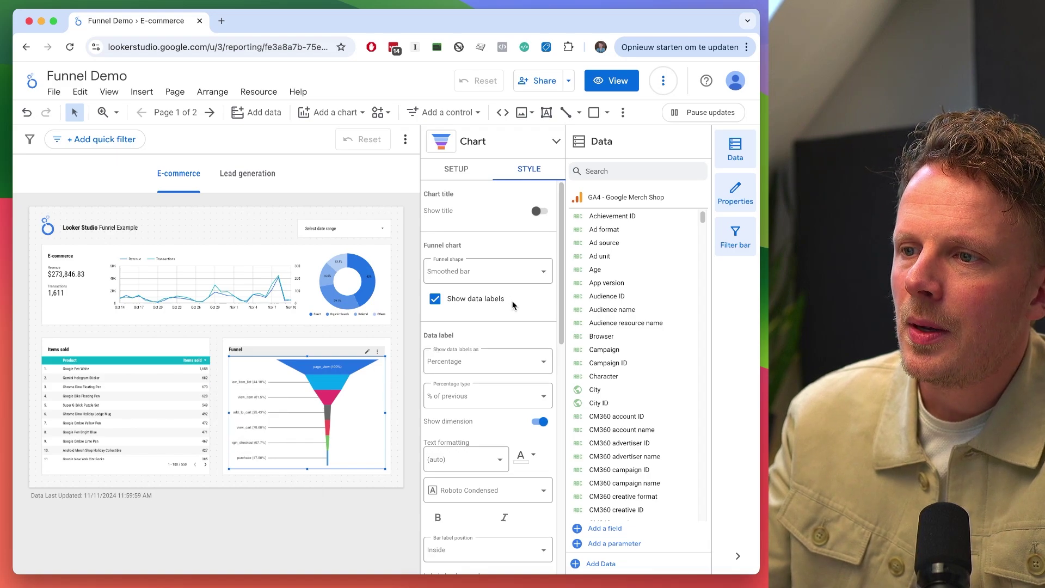
pyautogui.scroll(-6, 513, 305)
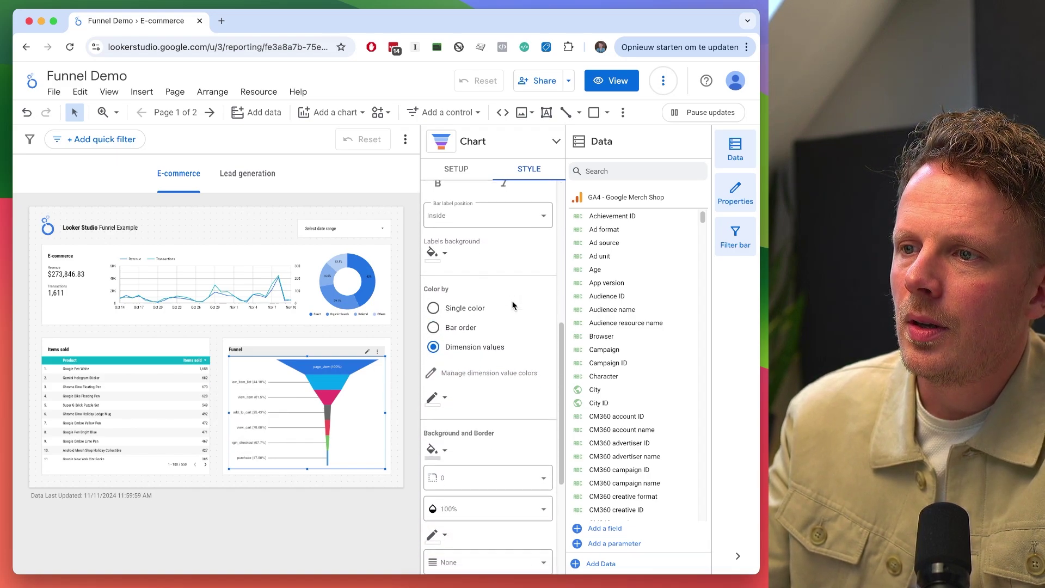
pyautogui.click(472, 307)
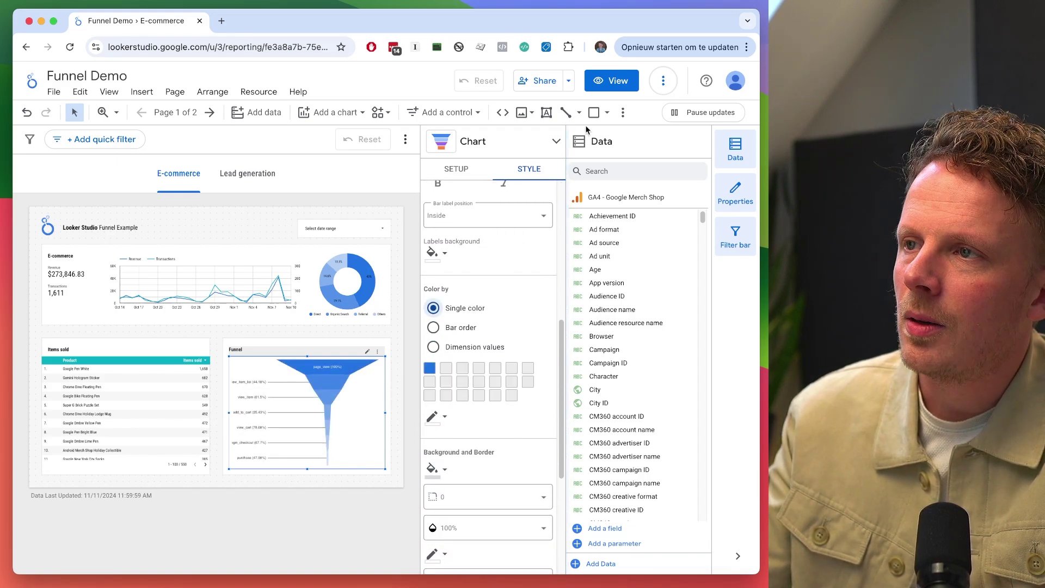
pyautogui.click(615, 86)
pyautogui.scroll(-5, 743, 248)
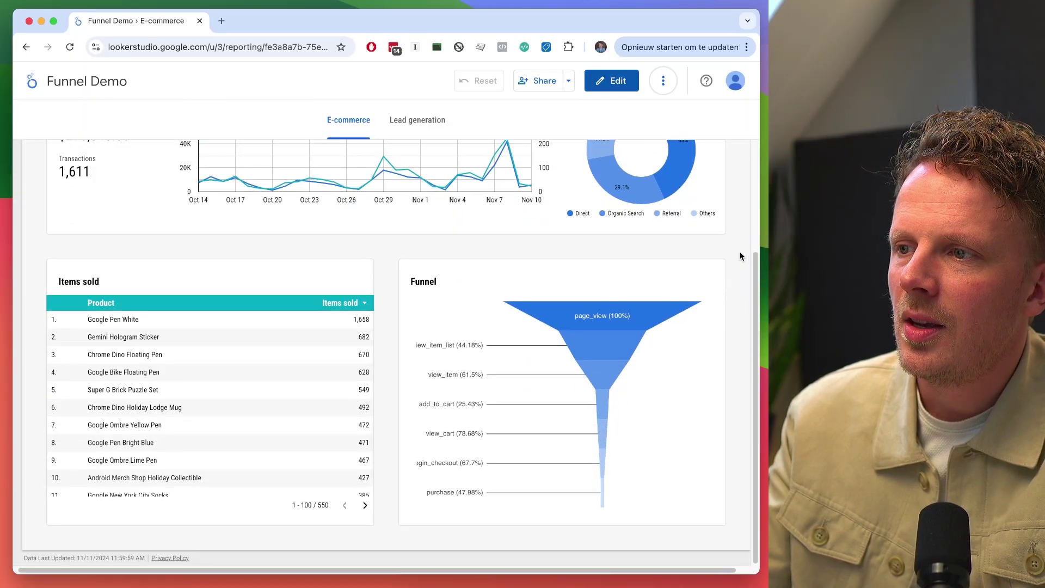
pyautogui.moveTo(627, 335)
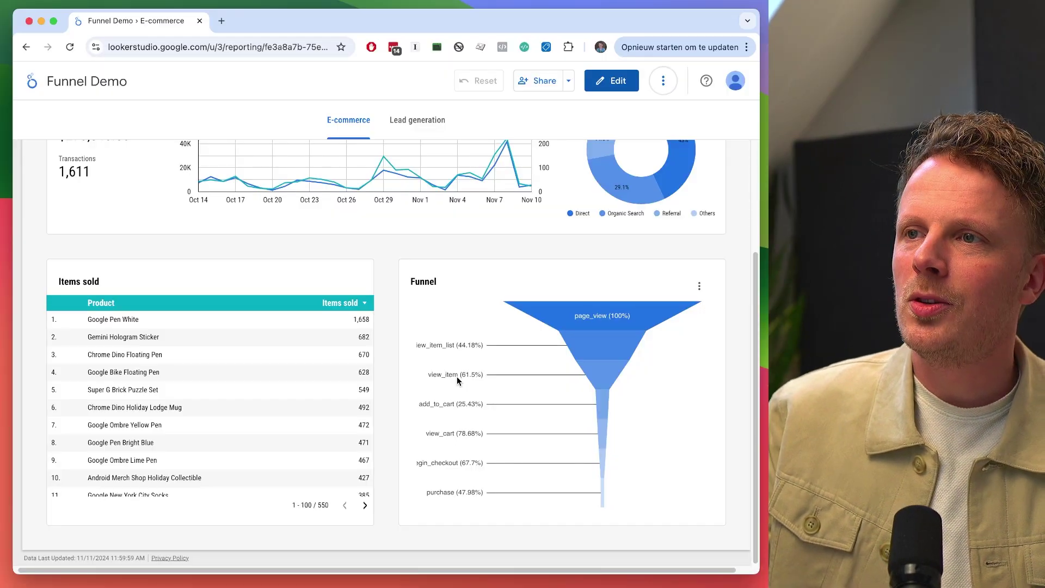
# Go to the Lead generation page and scroll to the Landing pages table and empty Funnel card.
pyautogui.moveTo(401, 148)
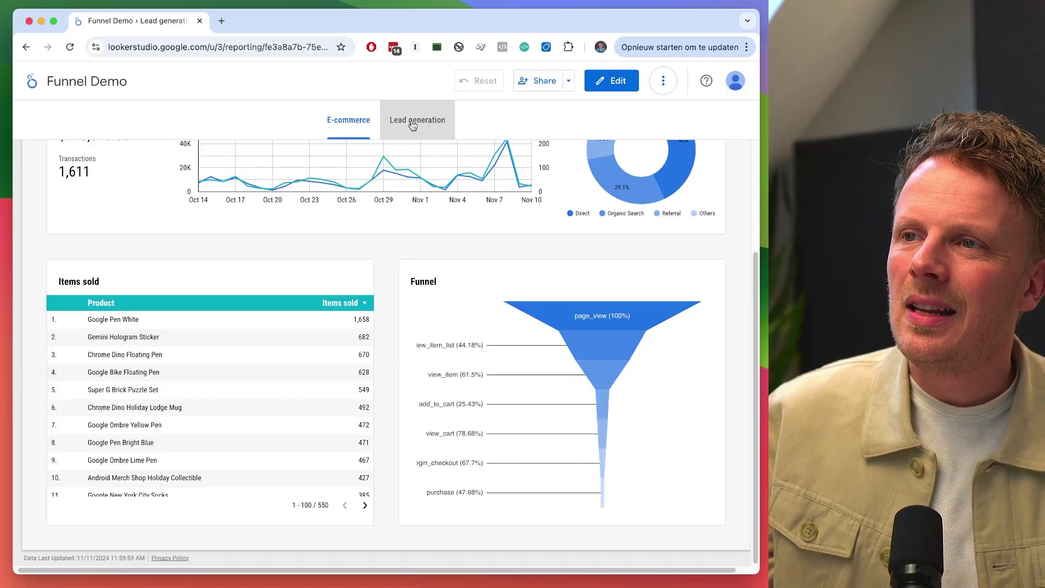
pyautogui.click(414, 121)
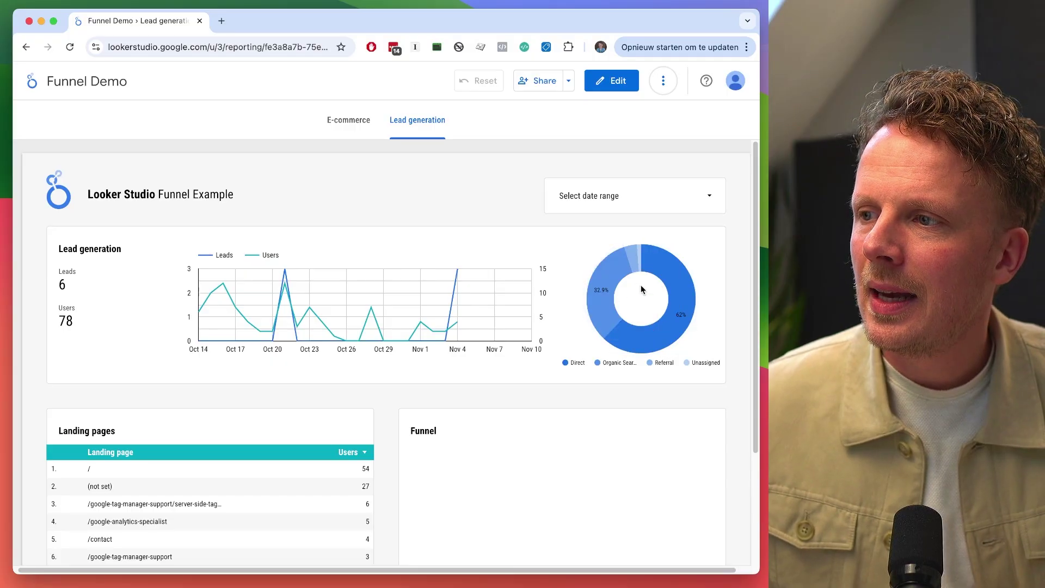
pyautogui.scroll(-3, 702, 289)
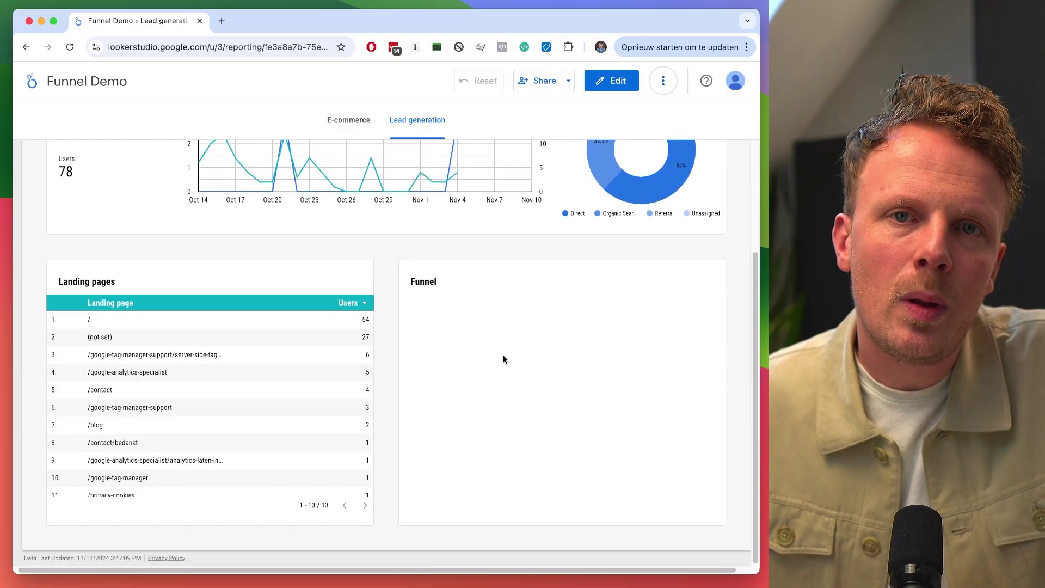
pyautogui.scroll(1, 503, 359)
pyautogui.scroll(-1, 503, 359)
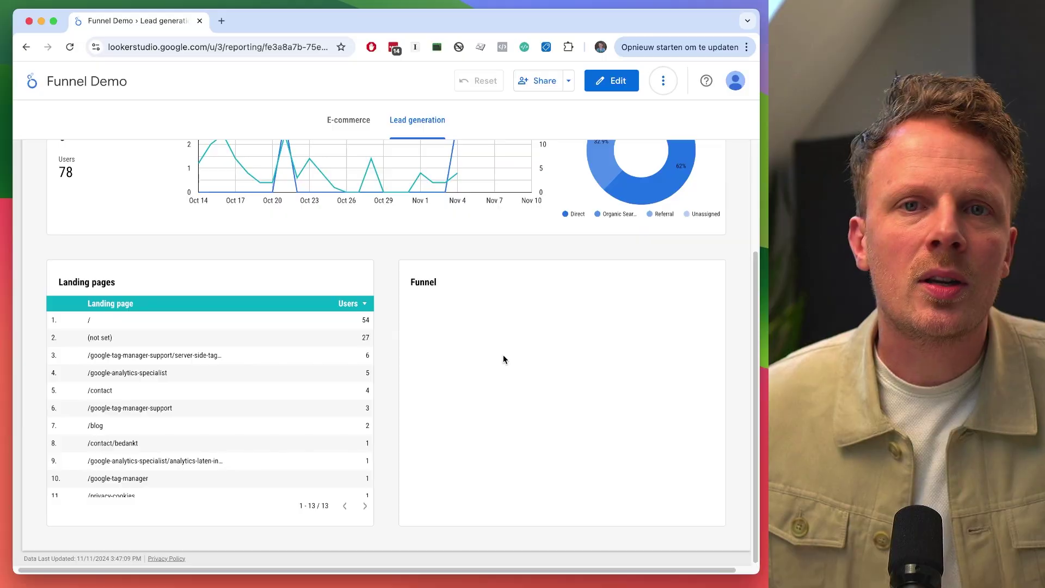
# Insert a funnel chart of Active users by Landing page filling the Lead generation Funnel card.
pyautogui.click(609, 86)
pyautogui.click(271, 246)
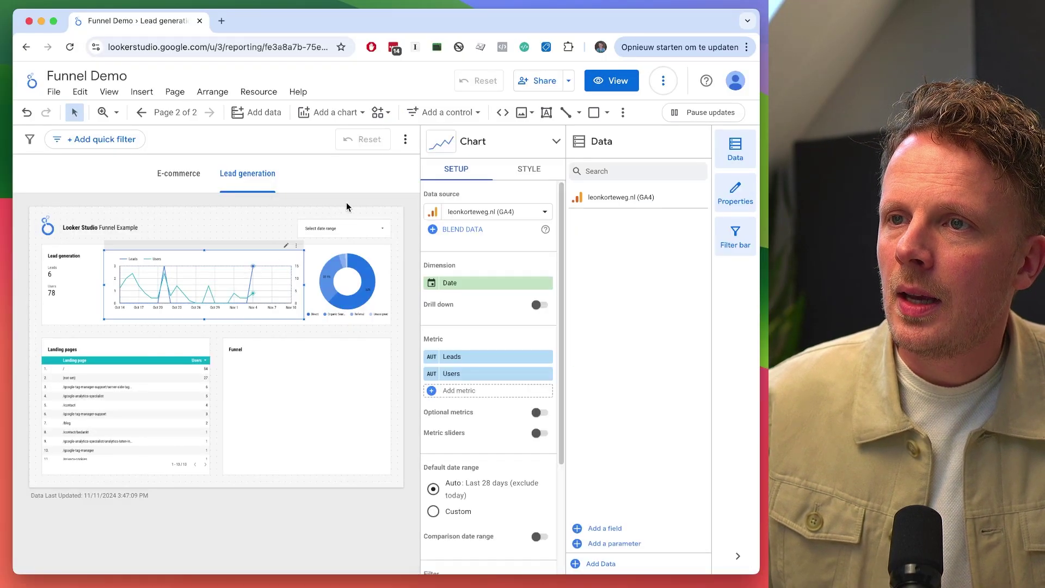
pyautogui.click(330, 112)
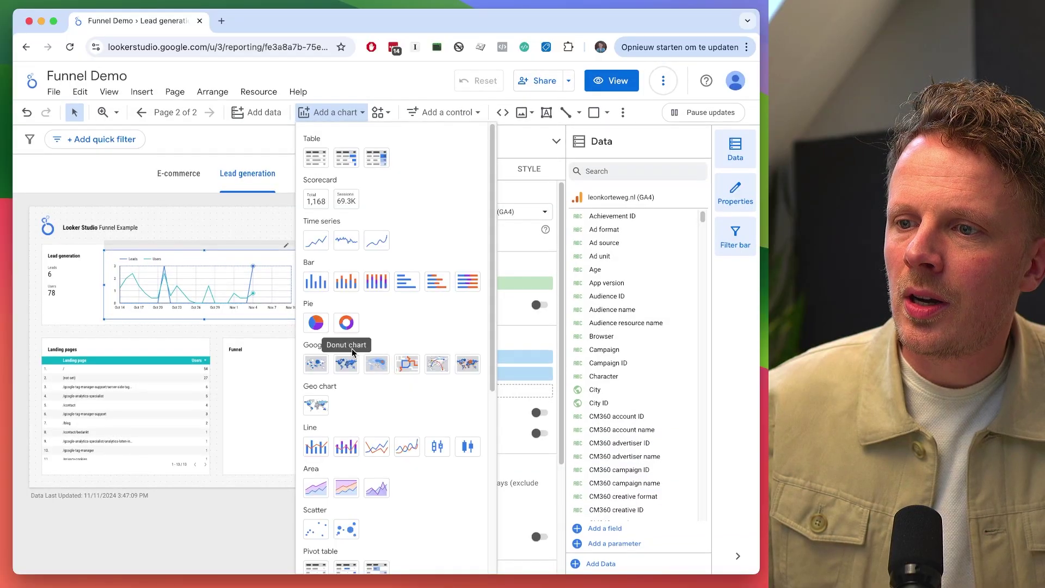
pyautogui.scroll(-5, 393, 401)
pyautogui.click(316, 557)
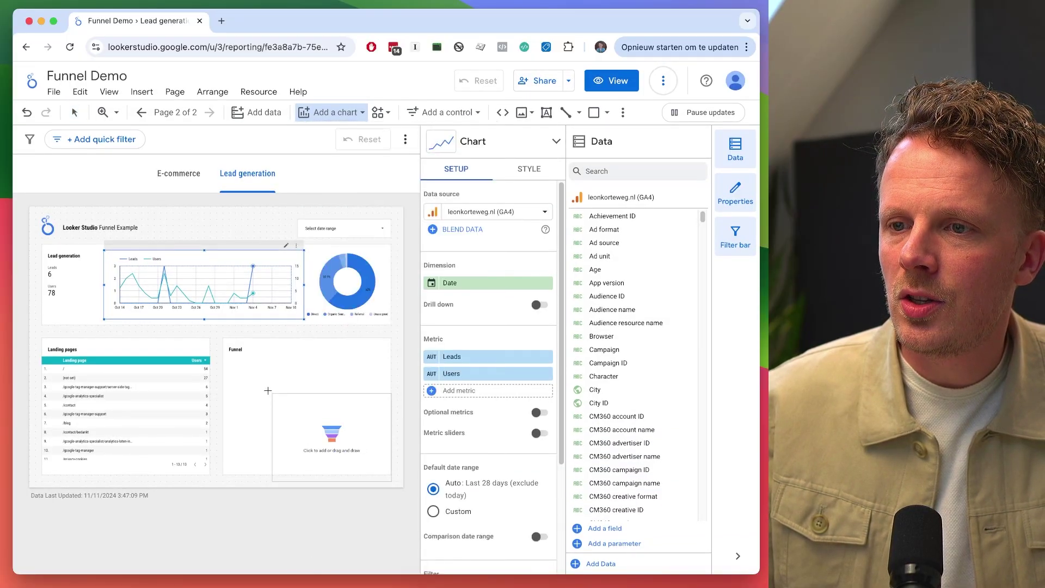
pyautogui.click(223, 356)
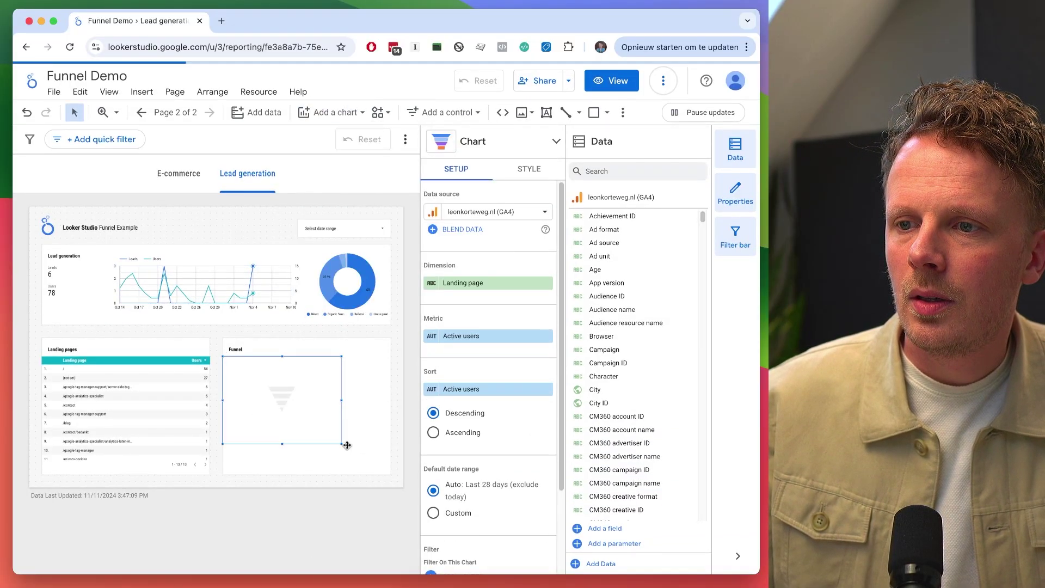
pyautogui.moveTo(355, 449); pyautogui.dragTo(388, 470)
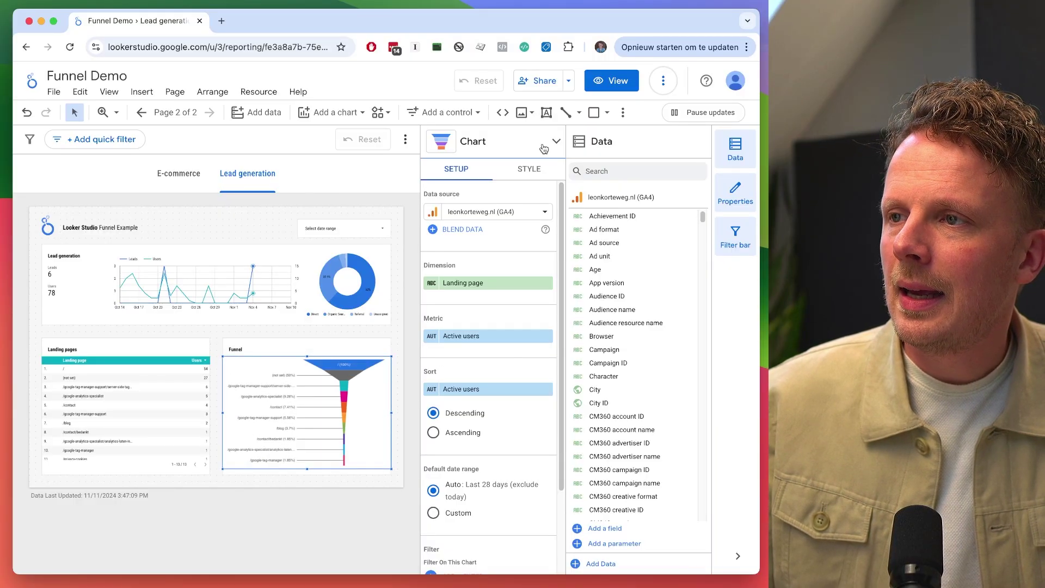
pyautogui.click(612, 82)
pyautogui.scroll(-3, 587, 261)
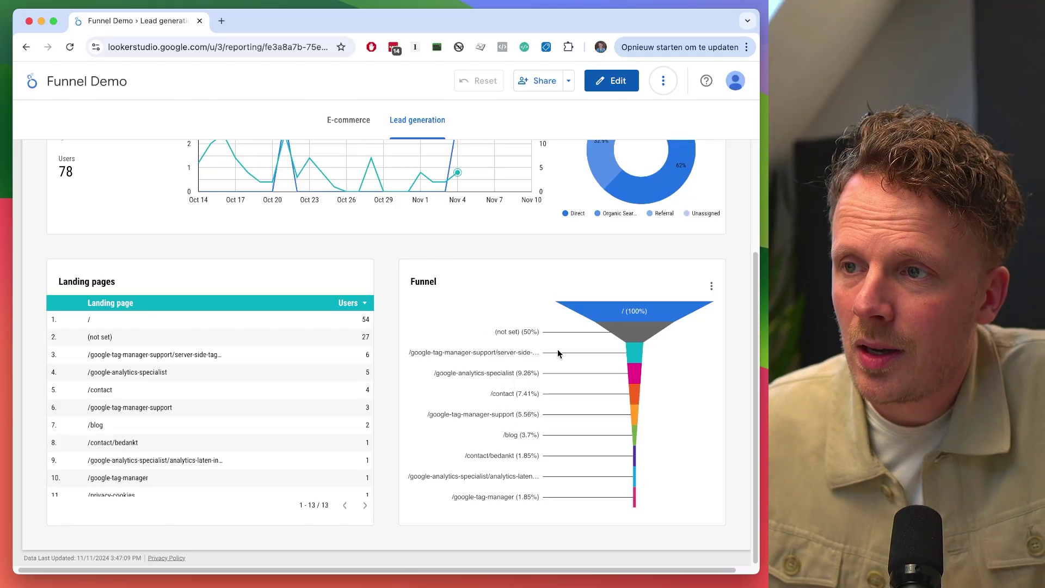
# Change the lead-generation funnel's dimension from Landing page to Page path.
pyautogui.moveTo(614, 312)
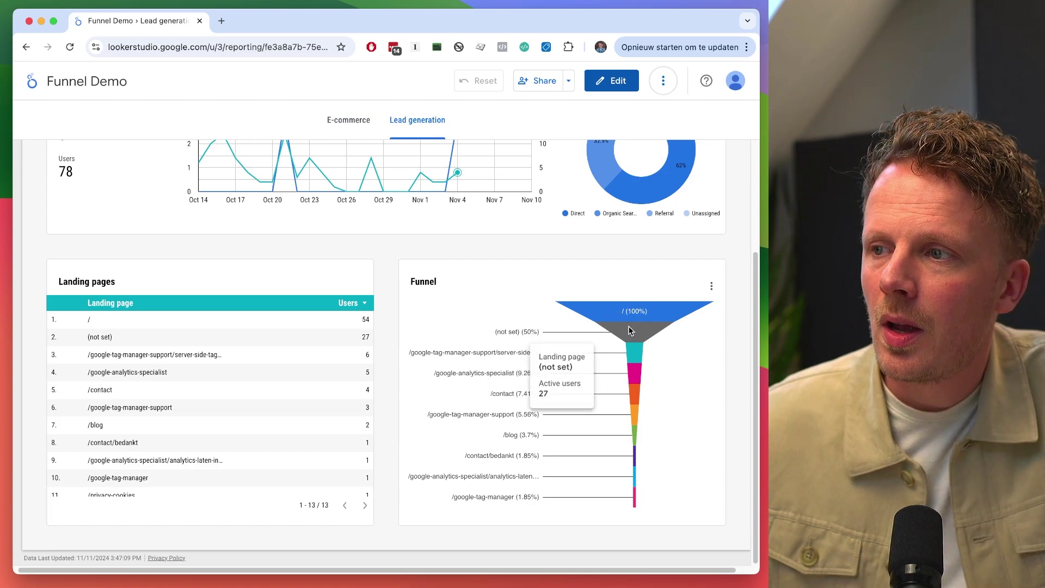
pyautogui.moveTo(636, 398)
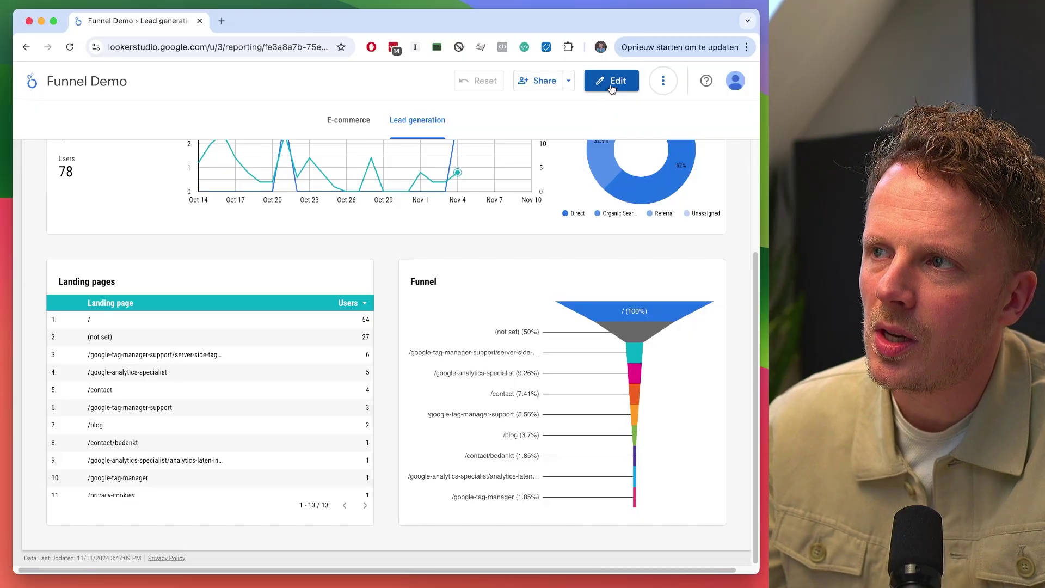
pyautogui.click(612, 82)
pyautogui.click(361, 401)
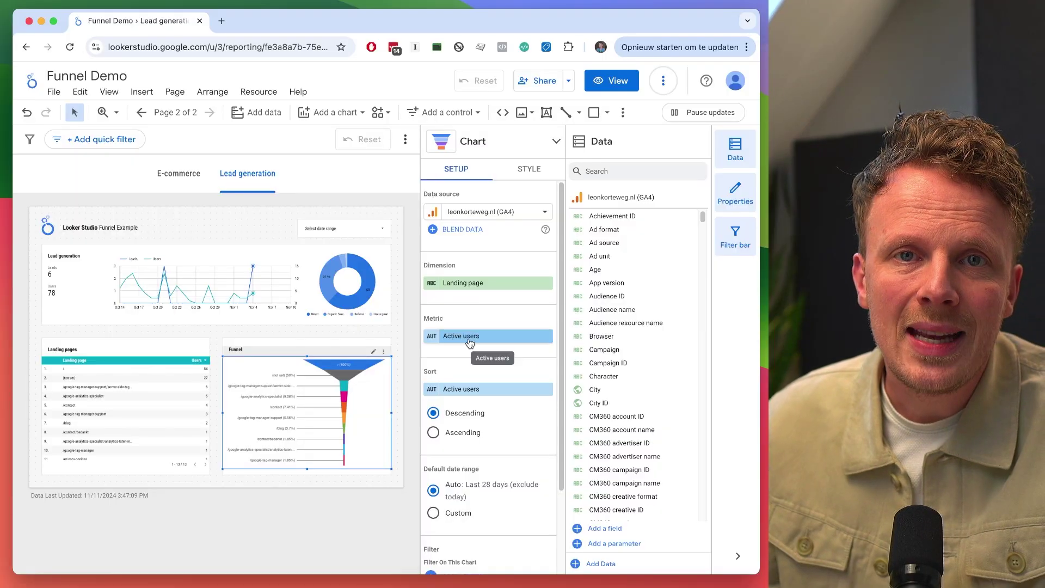
pyautogui.click(478, 283)
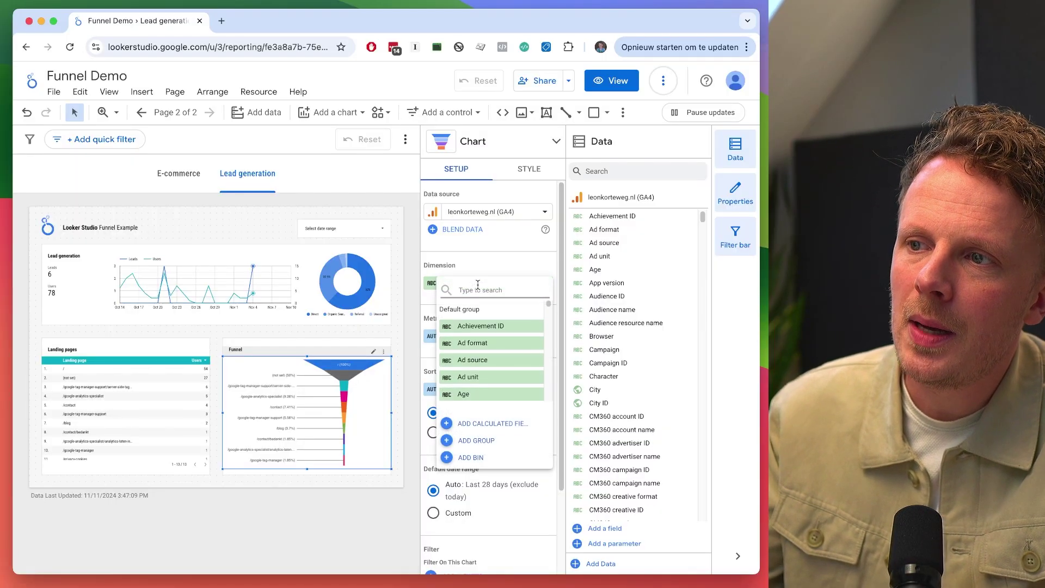
pyautogui.write('page path')
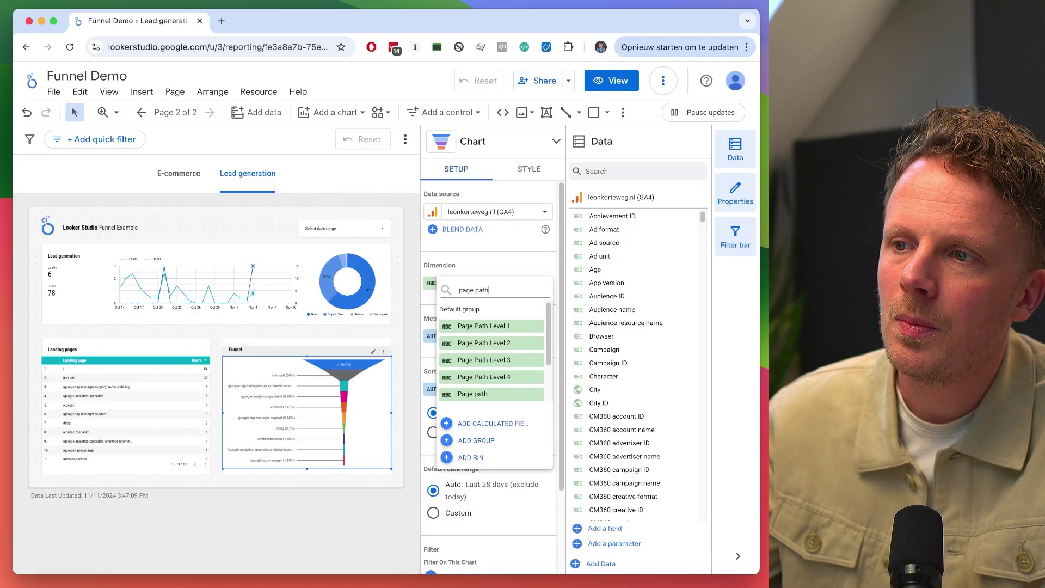
pyautogui.click(489, 342)
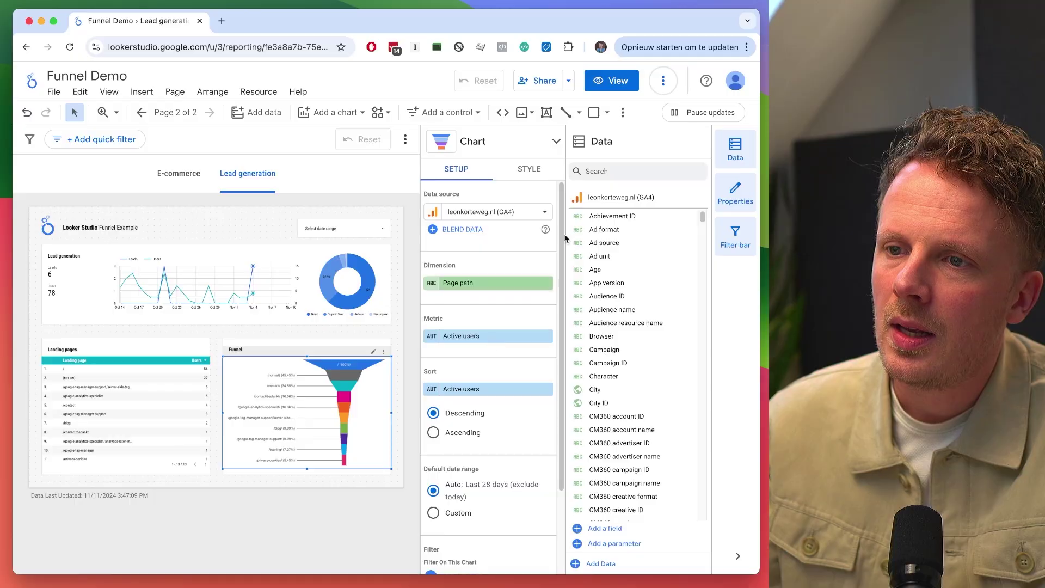
pyautogui.click(618, 82)
pyautogui.scroll(-3, 550, 357)
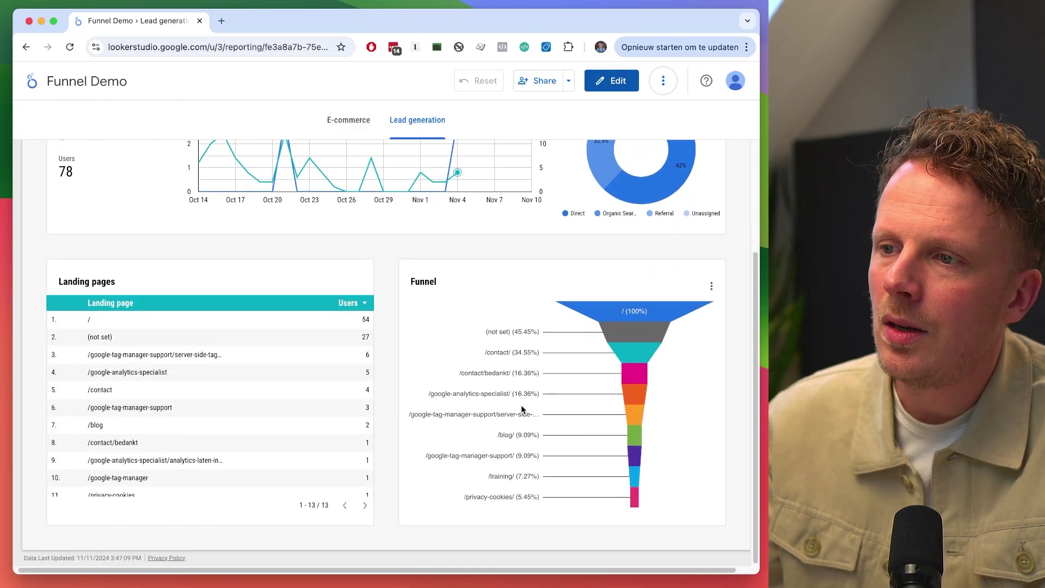
# In edit mode, create a new filter on the funnel chart named 'Lead generation funnel'.
pyautogui.click(612, 81)
pyautogui.click(463, 472)
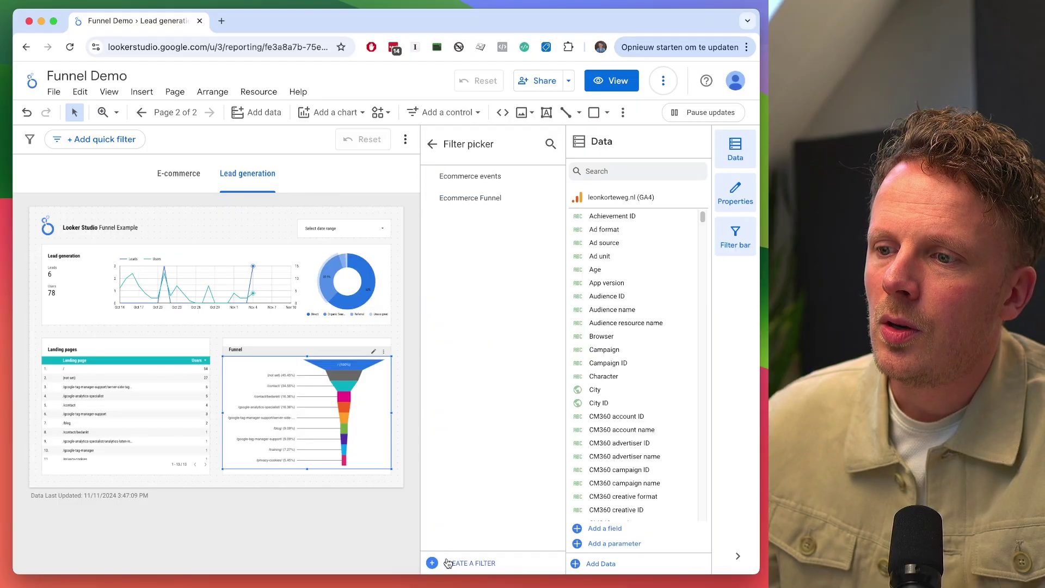
pyautogui.click(447, 557)
pyautogui.click(99, 353)
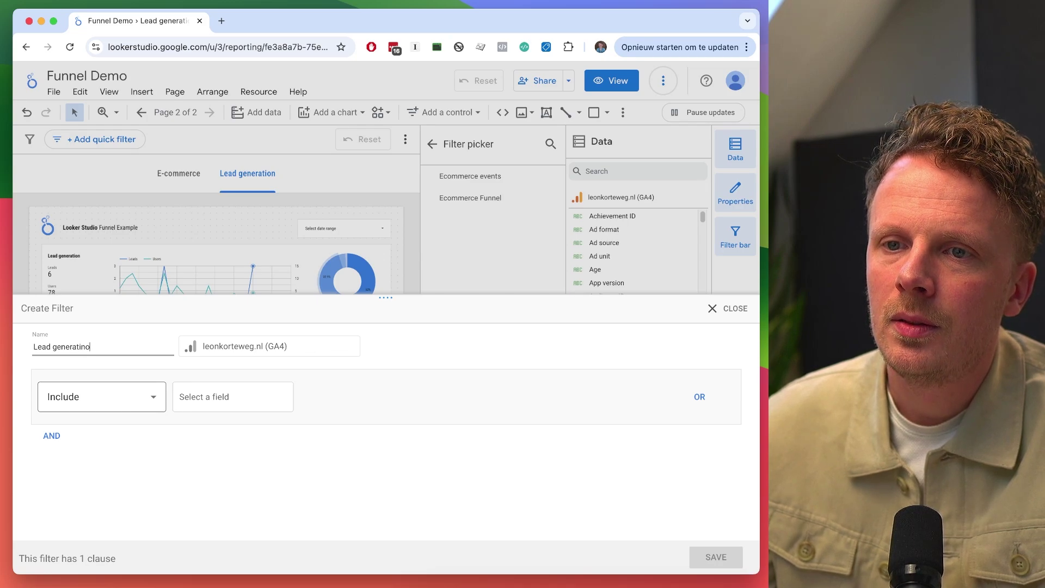
pyautogui.write('Lead generatino')
pyautogui.press('BackSpace')
pyautogui.press('BackSpace')
pyautogui.write('on funnel')
# Add a first clause: Include Page path Equal to /.
pyautogui.click(214, 401)
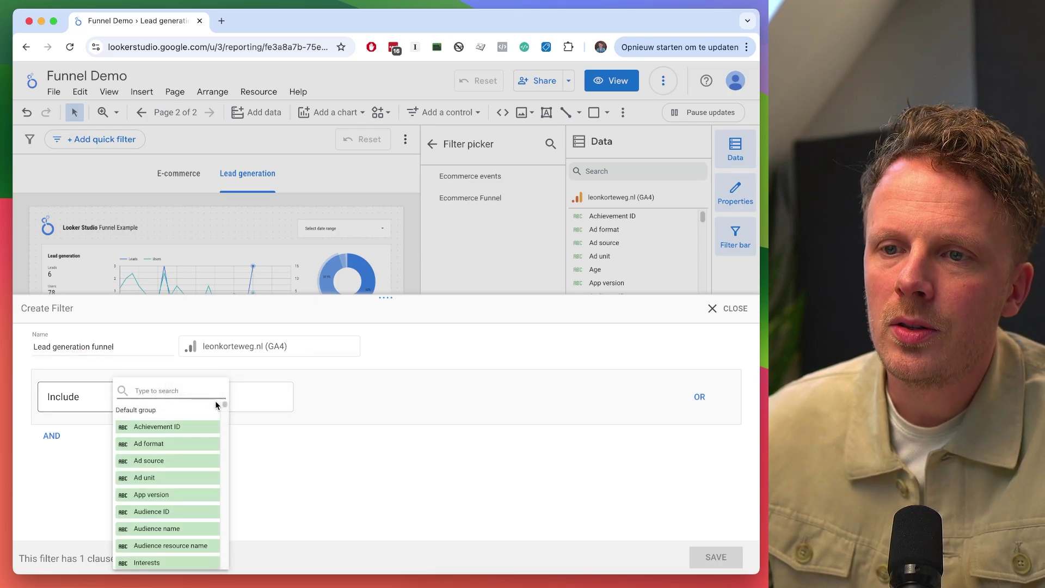
pyautogui.write('page')
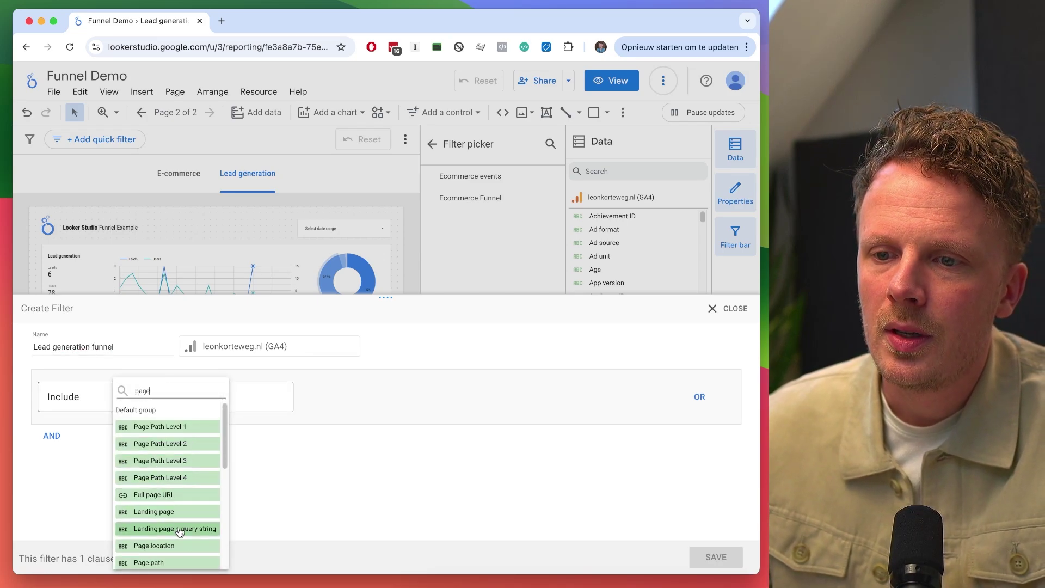
pyautogui.click(163, 563)
pyautogui.click(409, 410)
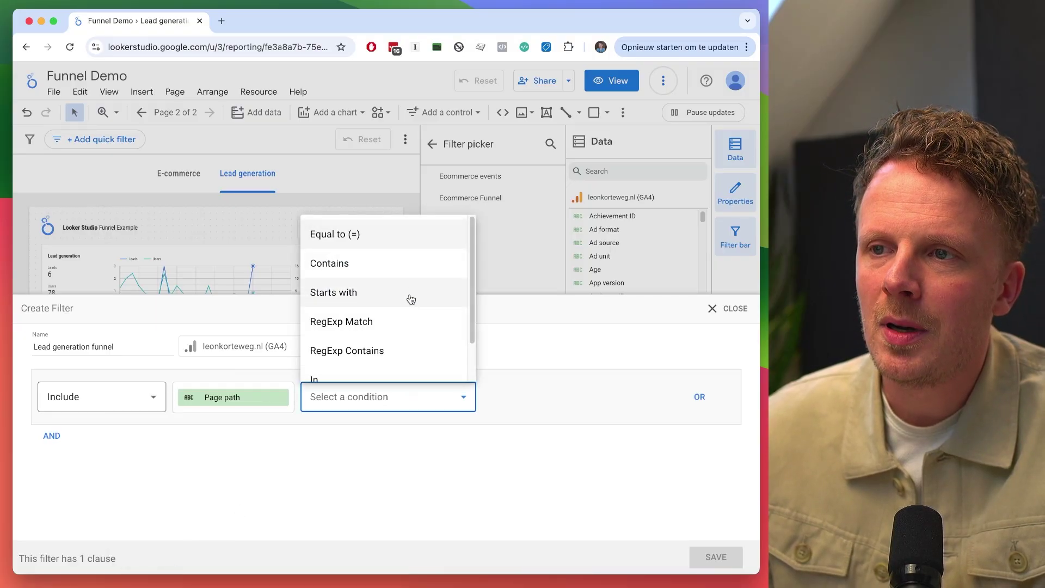
pyautogui.click(400, 237)
pyautogui.click(513, 396)
pyautogui.write('/')
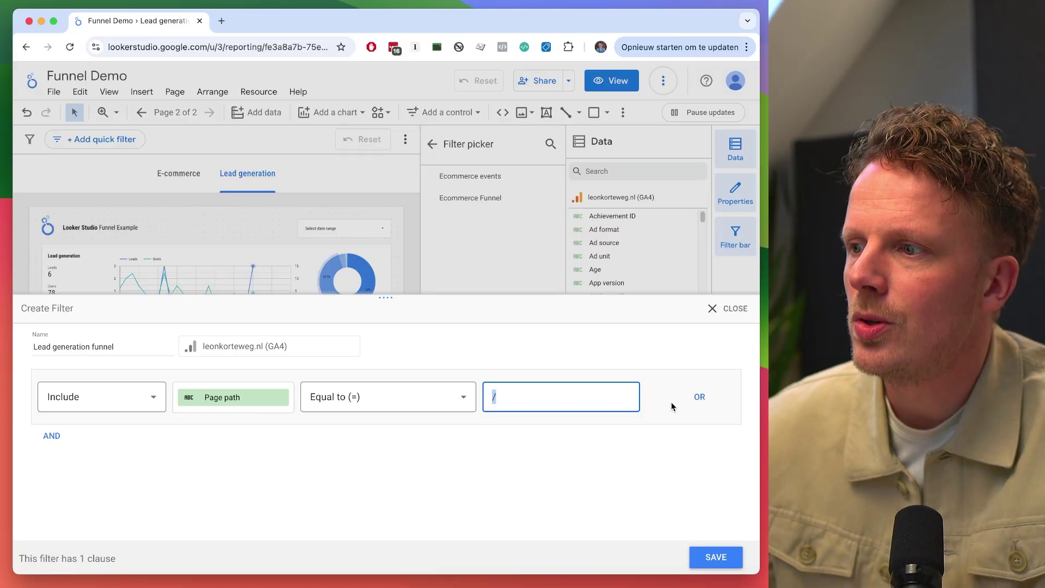
# Add a second OR clause: Page path Equal to /contact.
pyautogui.click(699, 398)
pyautogui.click(218, 451)
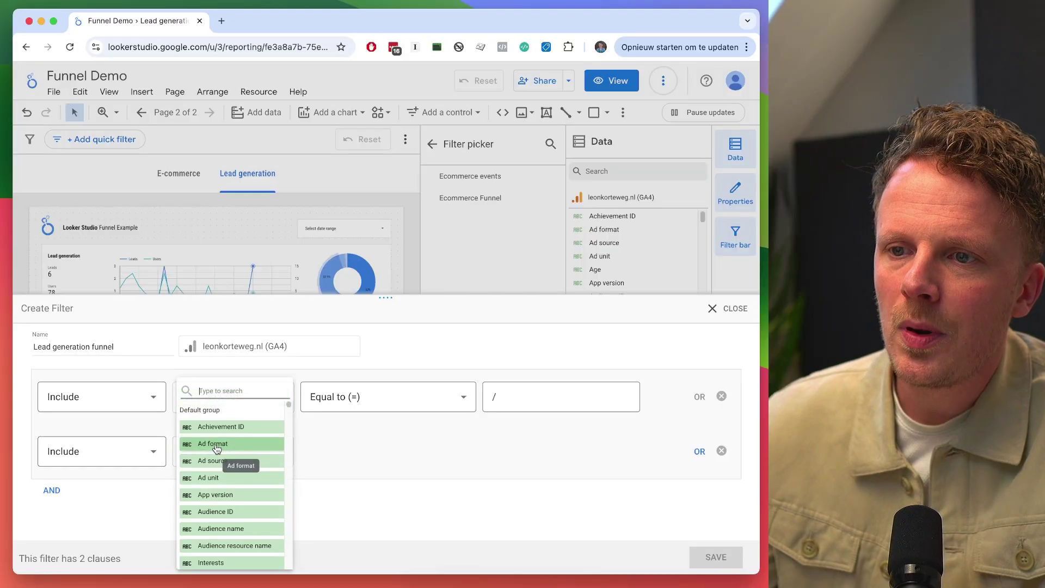
pyautogui.write('page')
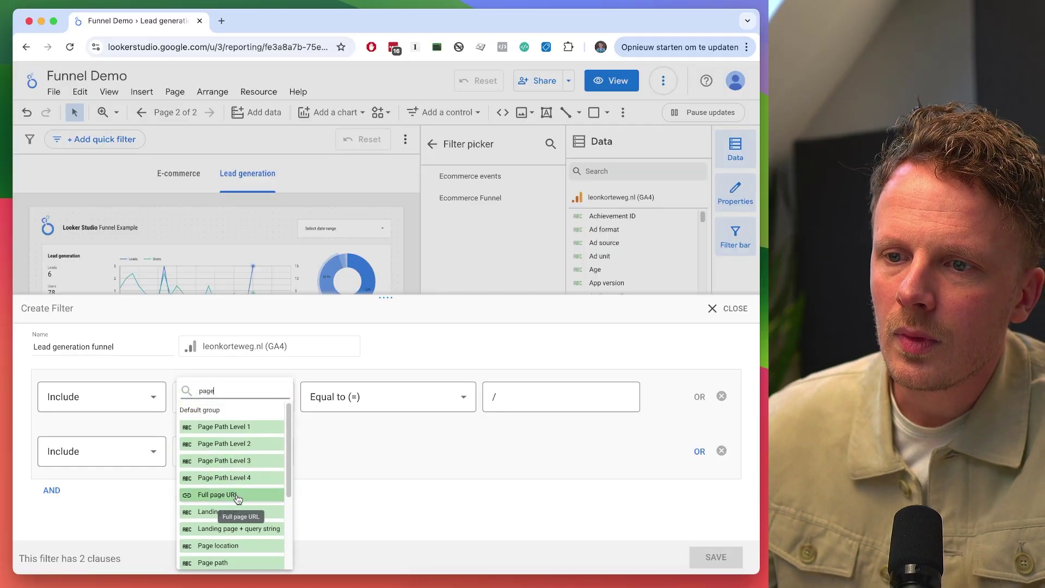
pyautogui.scroll(-2, 243, 529)
pyautogui.click(240, 518)
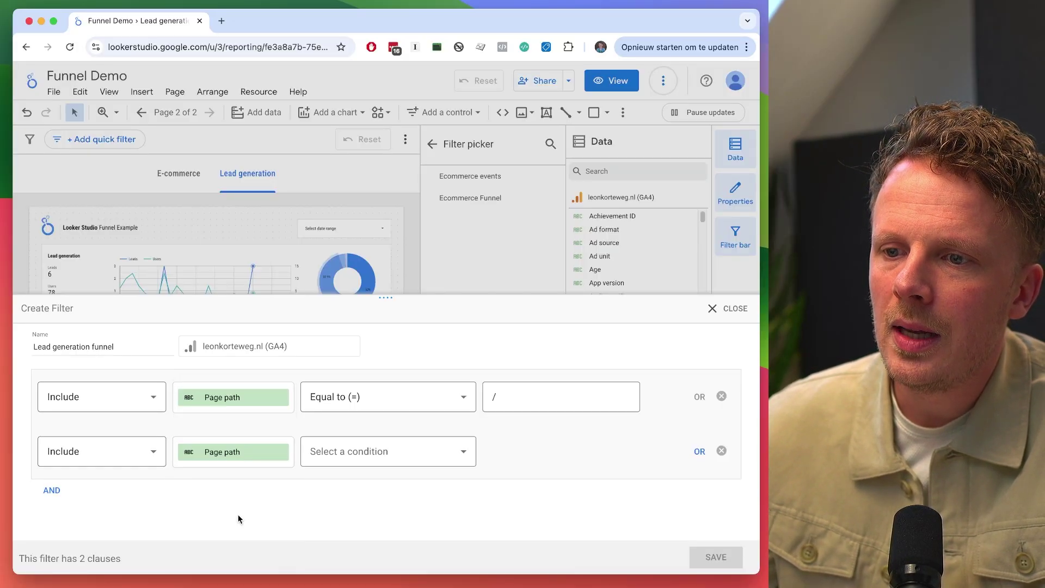
pyautogui.click(352, 455)
pyautogui.click(378, 289)
pyautogui.click(538, 458)
pyautogui.write('/contact')
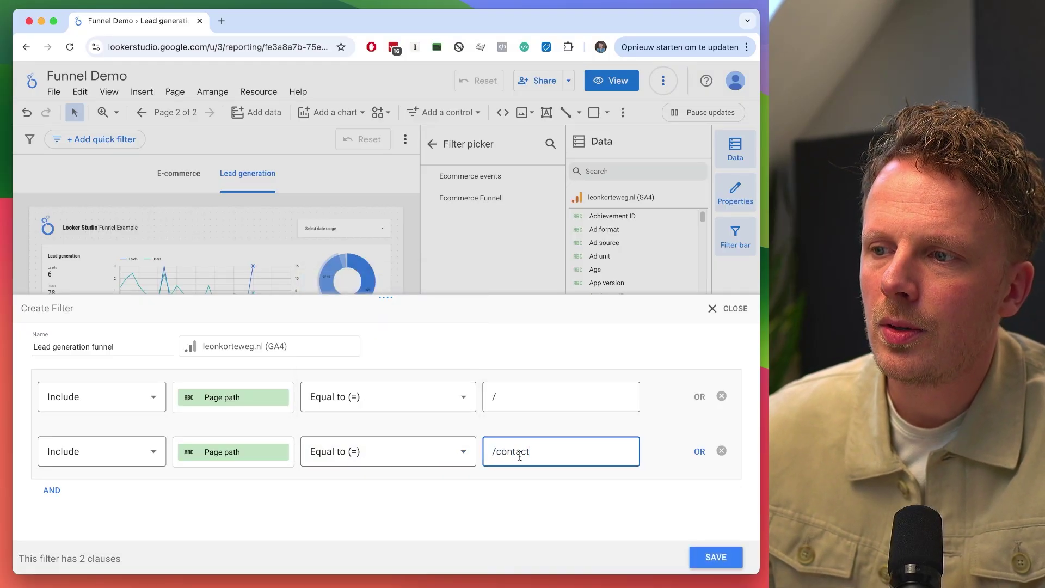
# Add a third OR clause: Page path Equal to /contact/bedankt.
pyautogui.click(699, 451)
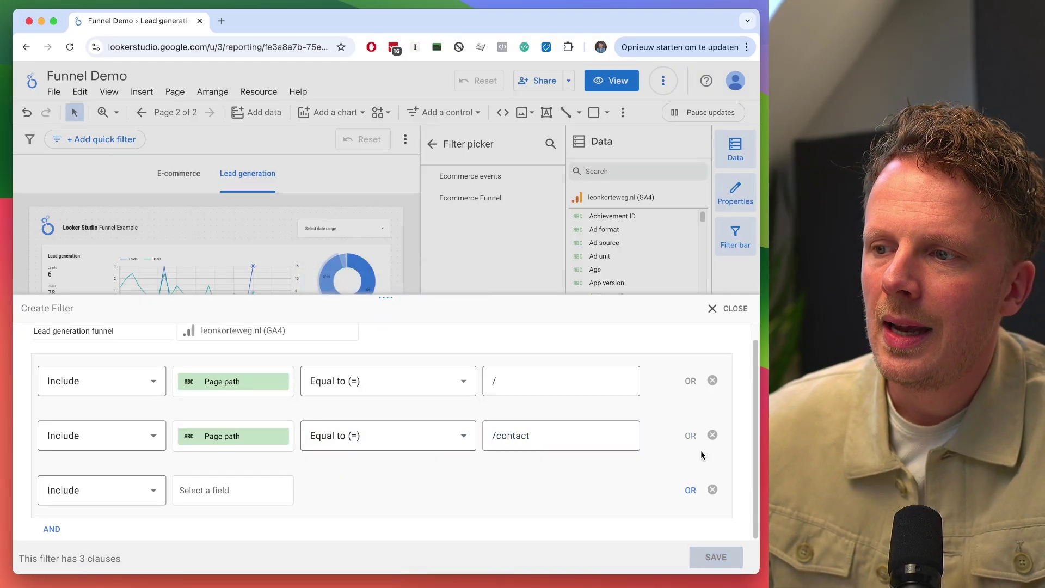
pyautogui.click(206, 489)
pyautogui.write('page')
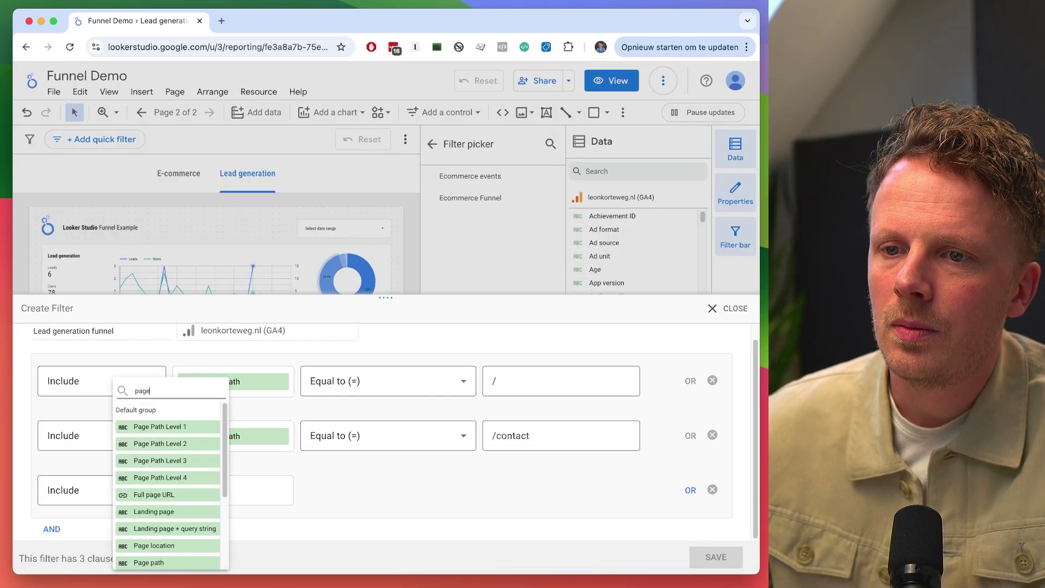
pyautogui.click(163, 497)
pyautogui.click(394, 328)
pyautogui.click(532, 492)
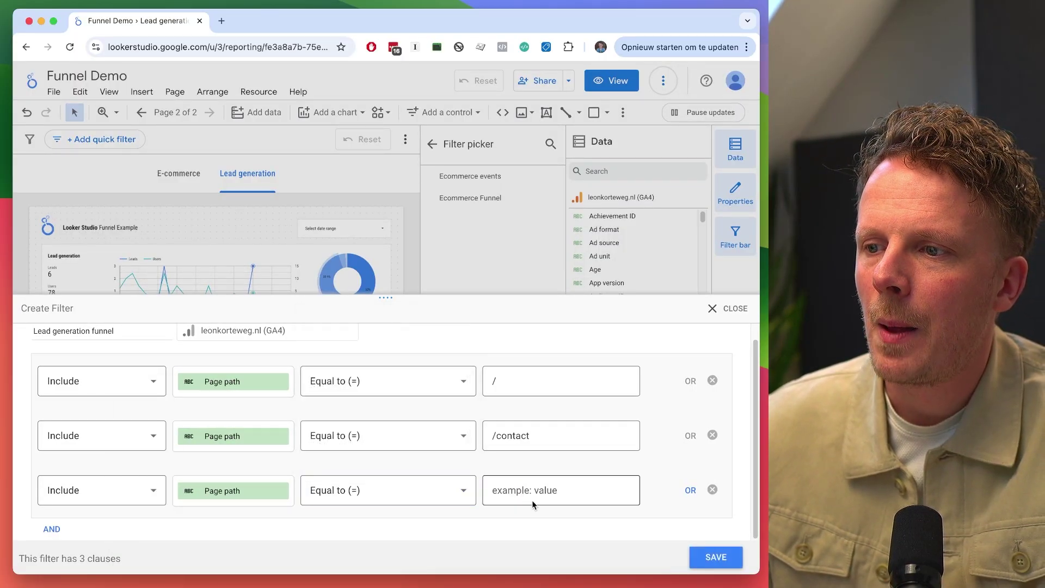
pyautogui.write('/contact/bedankt')
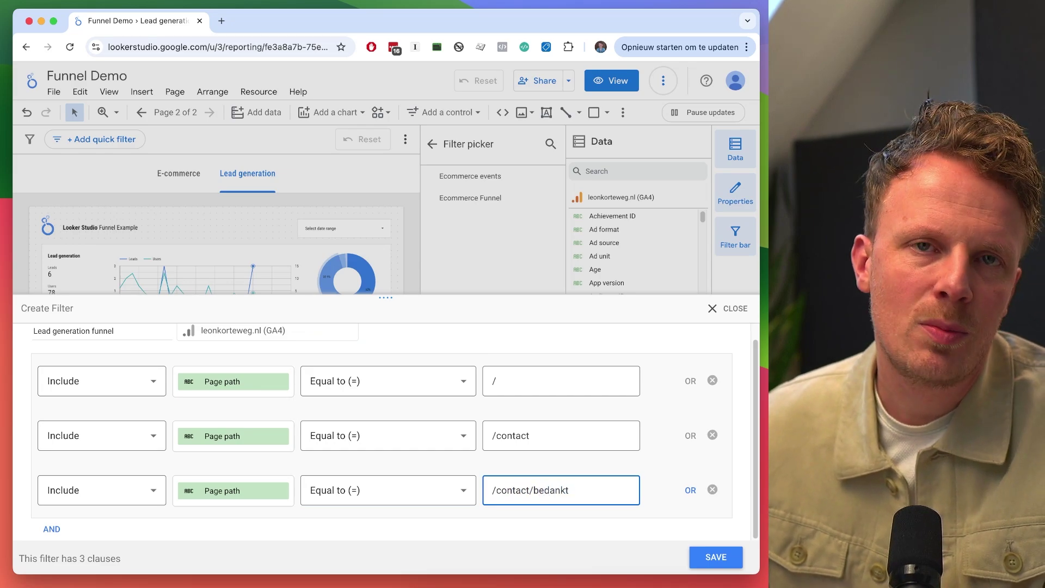
pyautogui.doubleClick(507, 491)
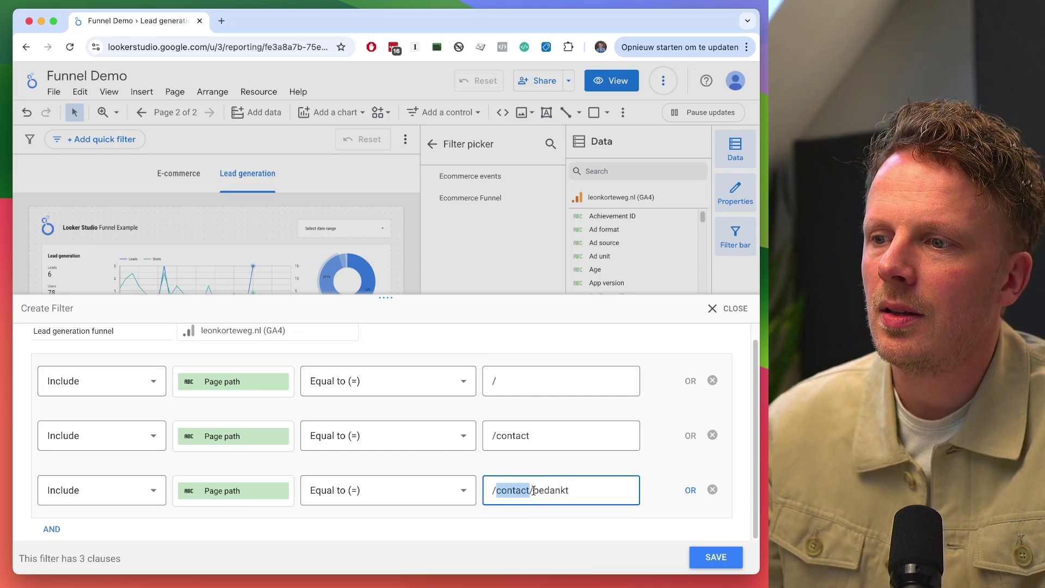
pyautogui.moveTo(570, 491); pyautogui.dragTo(533, 491)
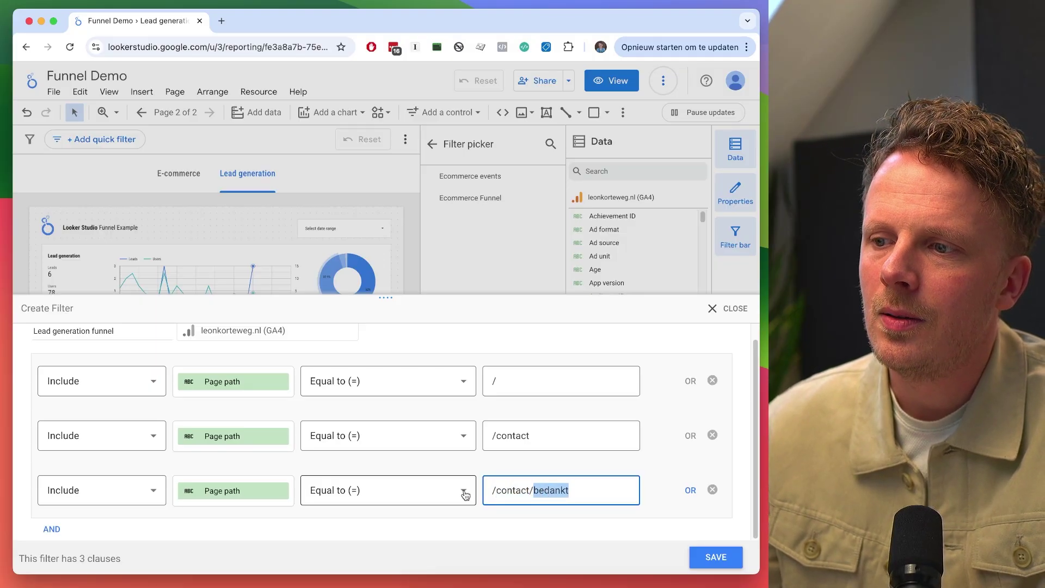
# Save the filter, set the date range to Jun 1 – Nov 11, 2024, and resume editing.
pyautogui.click(708, 561)
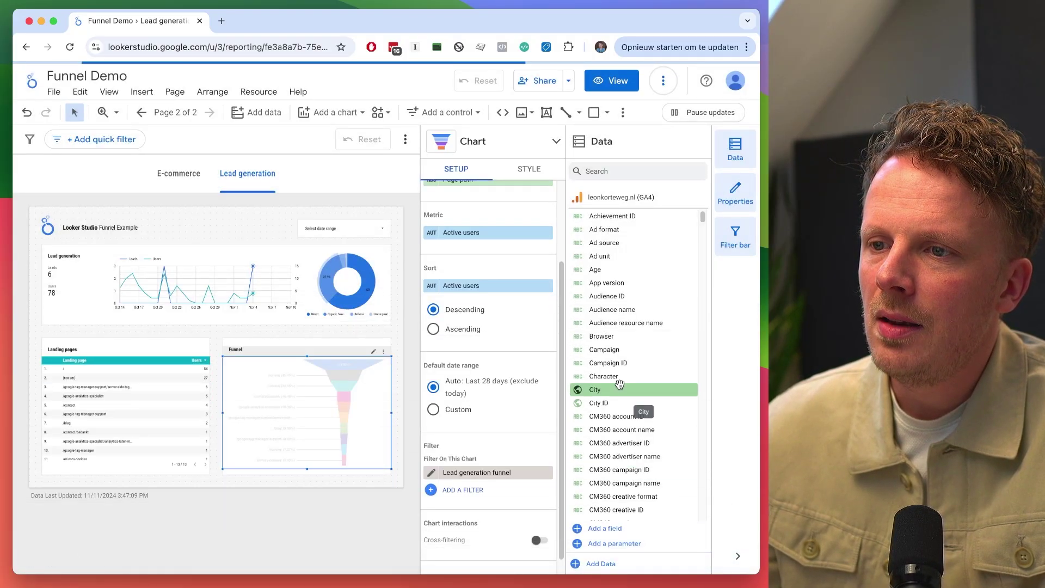
pyautogui.click(620, 76)
pyautogui.click(602, 196)
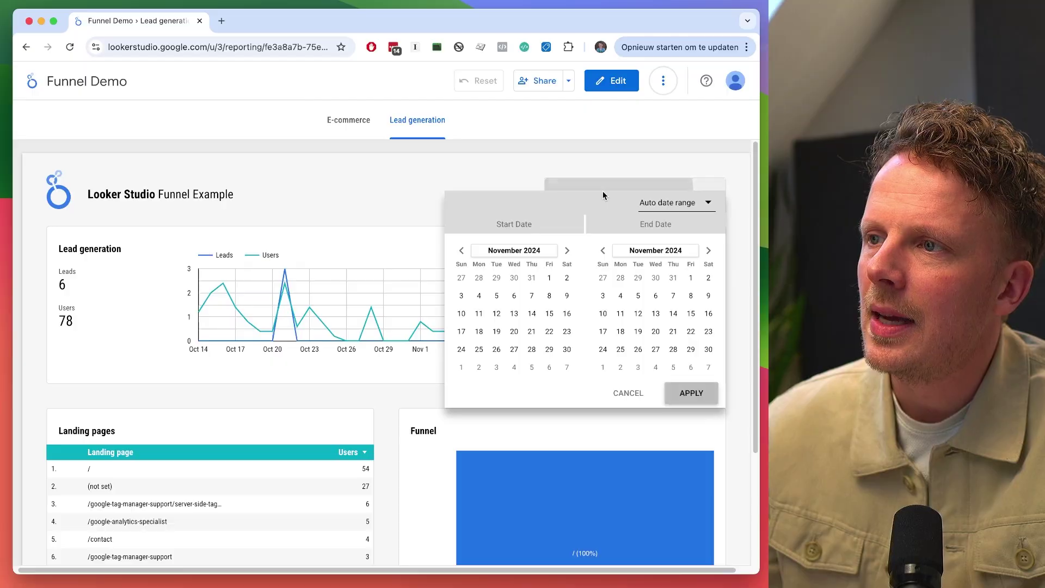
pyautogui.click(462, 251)
pyautogui.click(463, 251)
pyautogui.click(462, 251)
pyautogui.click(463, 251)
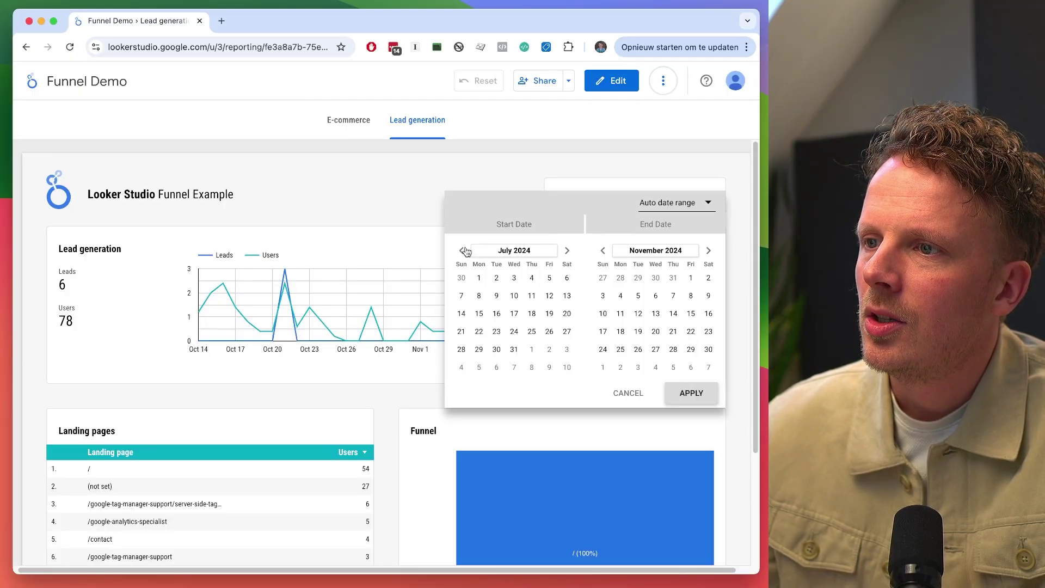
pyautogui.click(463, 251)
pyautogui.click(567, 278)
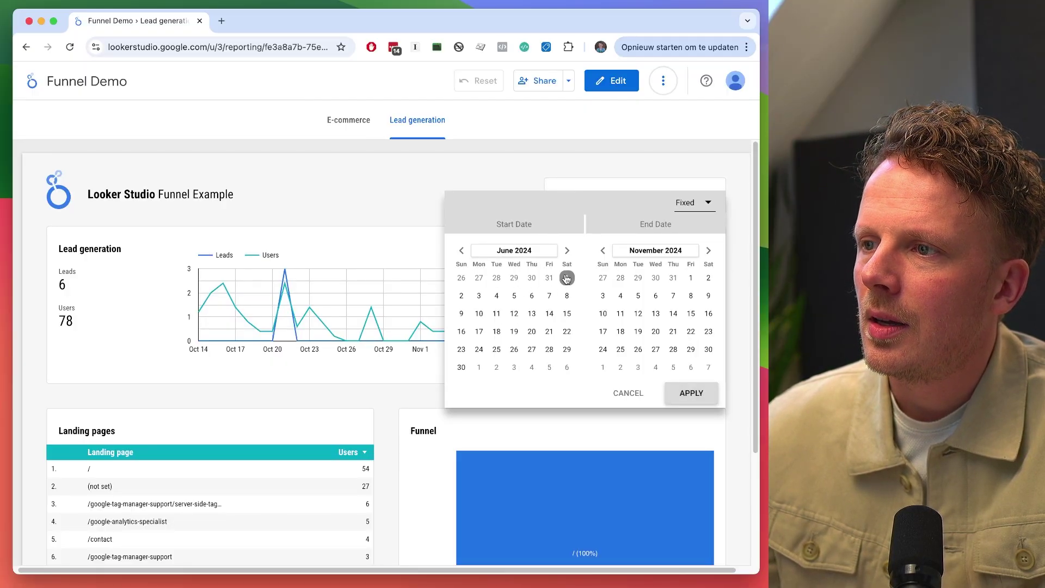
pyautogui.click(687, 393)
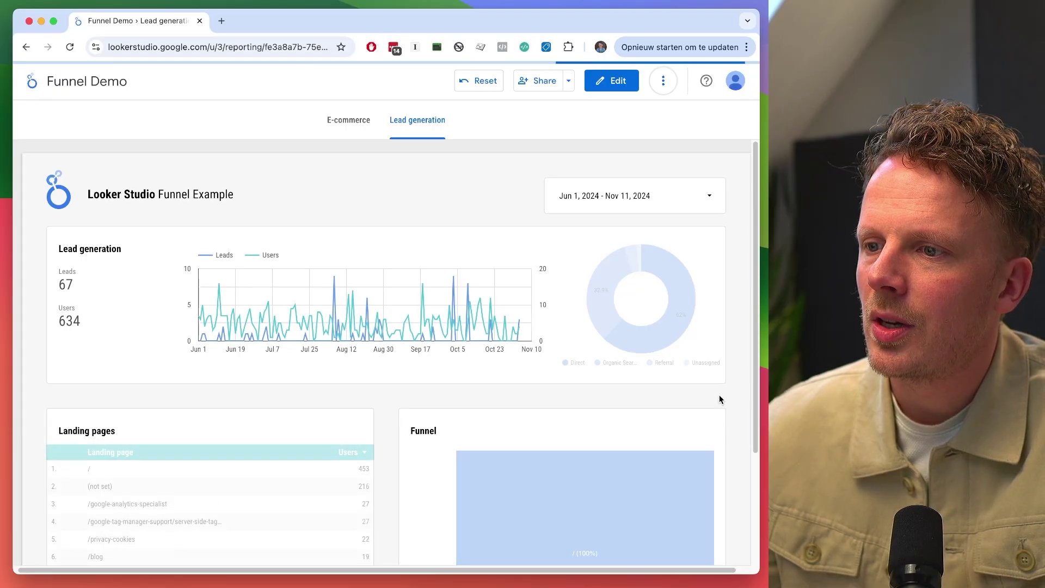
pyautogui.scroll(-3, 726, 415)
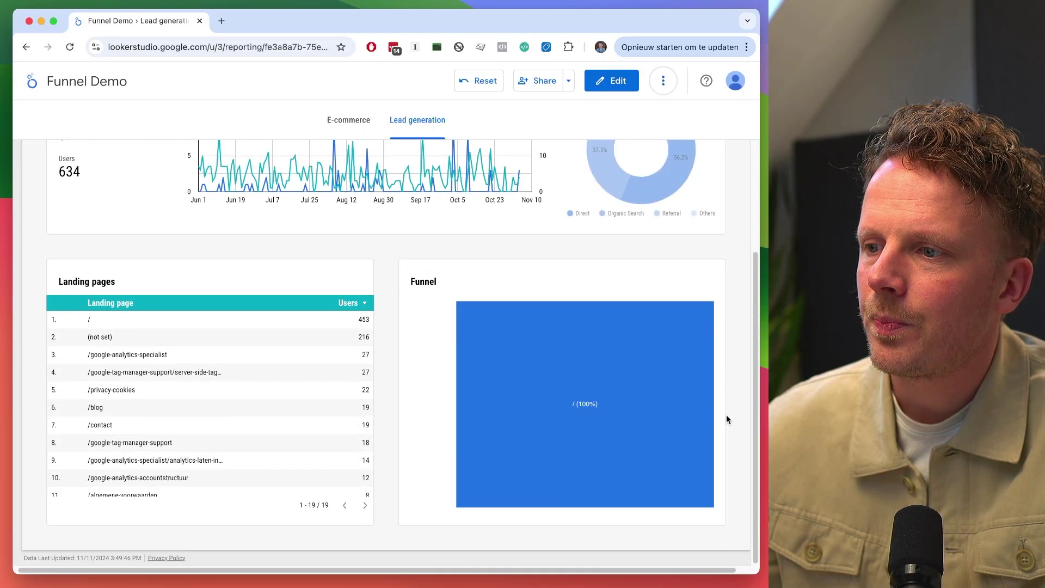
pyautogui.click(618, 82)
# Add trailing slashes to make the values /contact/ and /contact/bedankt/, and save the filter.
pyautogui.click(284, 409)
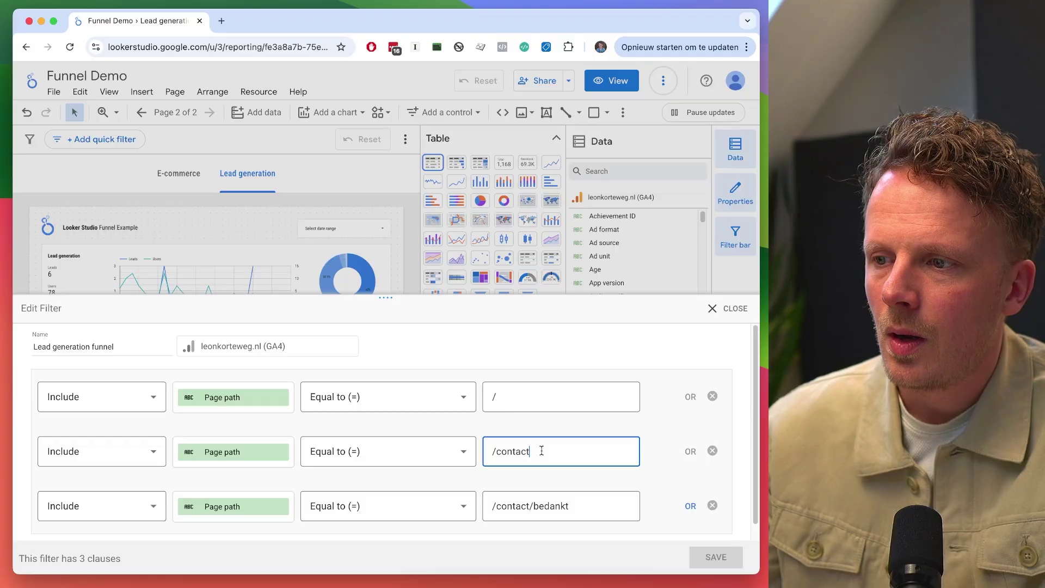
pyautogui.write('/contact/')
pyautogui.click(590, 503)
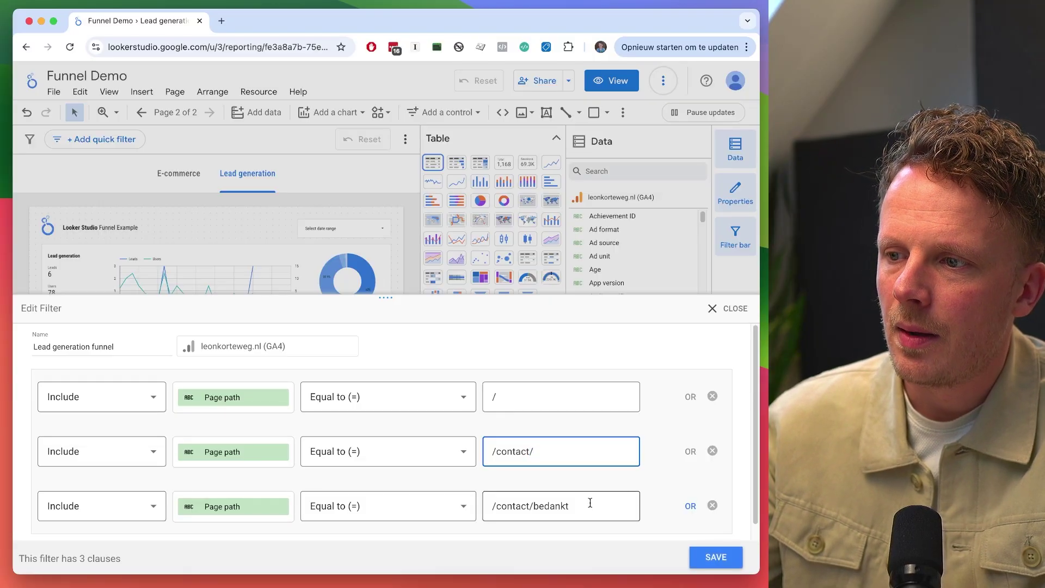
pyautogui.write('/')
pyautogui.click(707, 561)
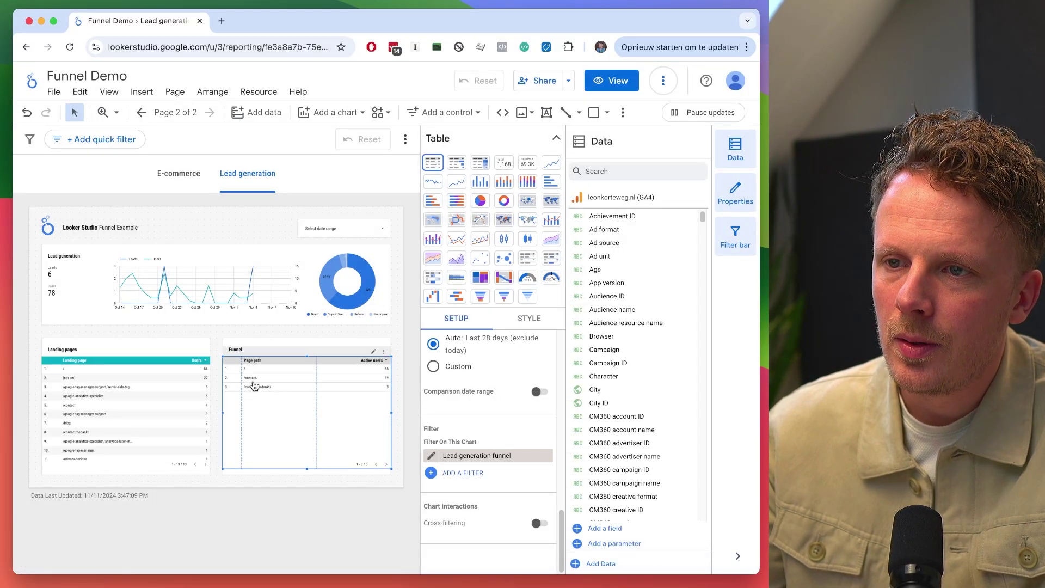
# Compare the filter's /contact/ value with the leonkorteweg.nl contact page address.
pyautogui.click(432, 456)
pyautogui.click(490, 455)
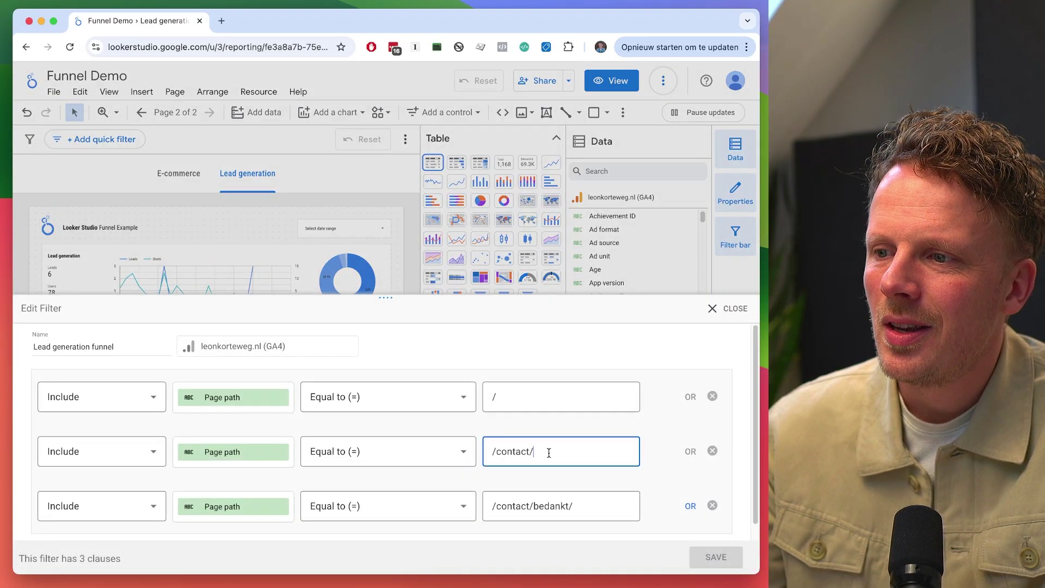
pyautogui.moveTo(547, 451); pyautogui.dragTo(486, 455)
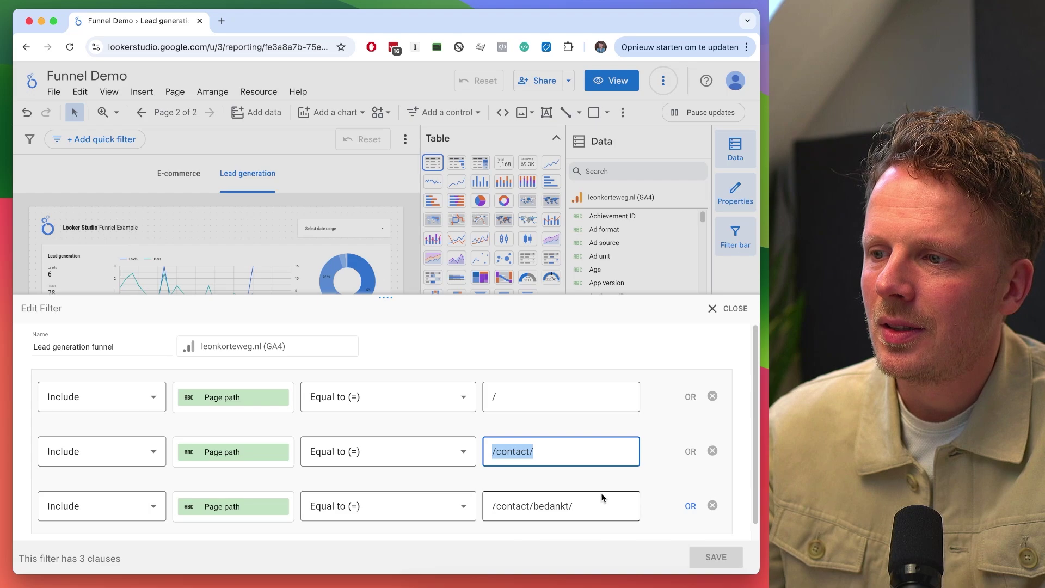
pyautogui.click(584, 506)
pyautogui.click(532, 452)
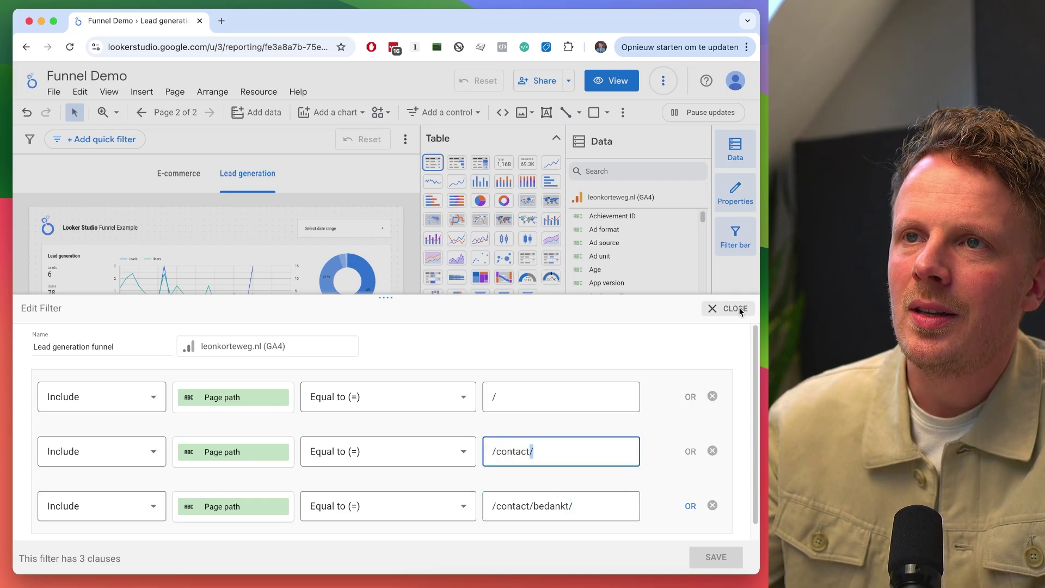
pyautogui.press('super+t')
pyautogui.write('leonkorteweg.nl')
pyautogui.press('Return')
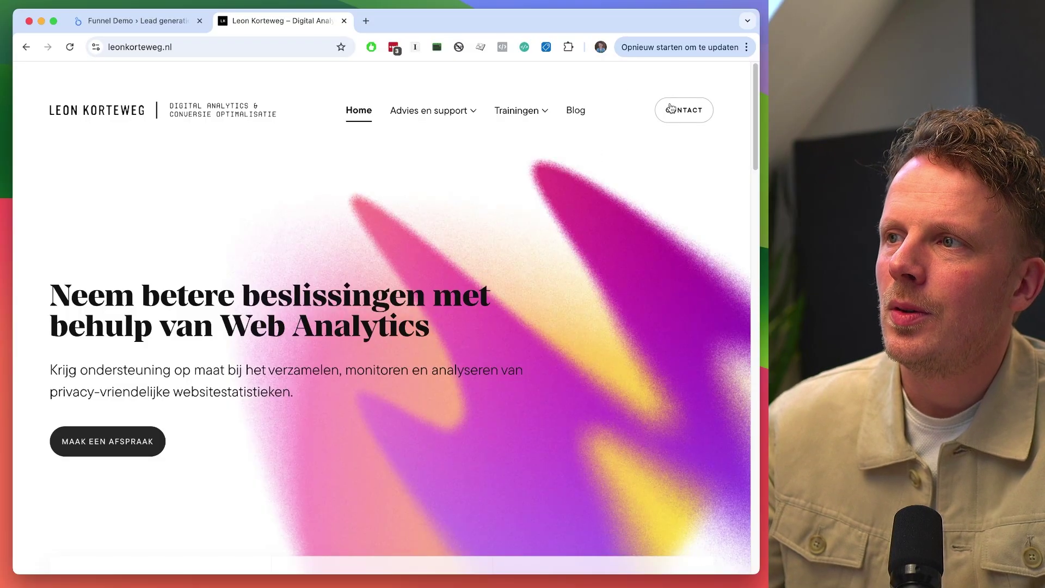
pyautogui.click(671, 109)
pyautogui.click(205, 48)
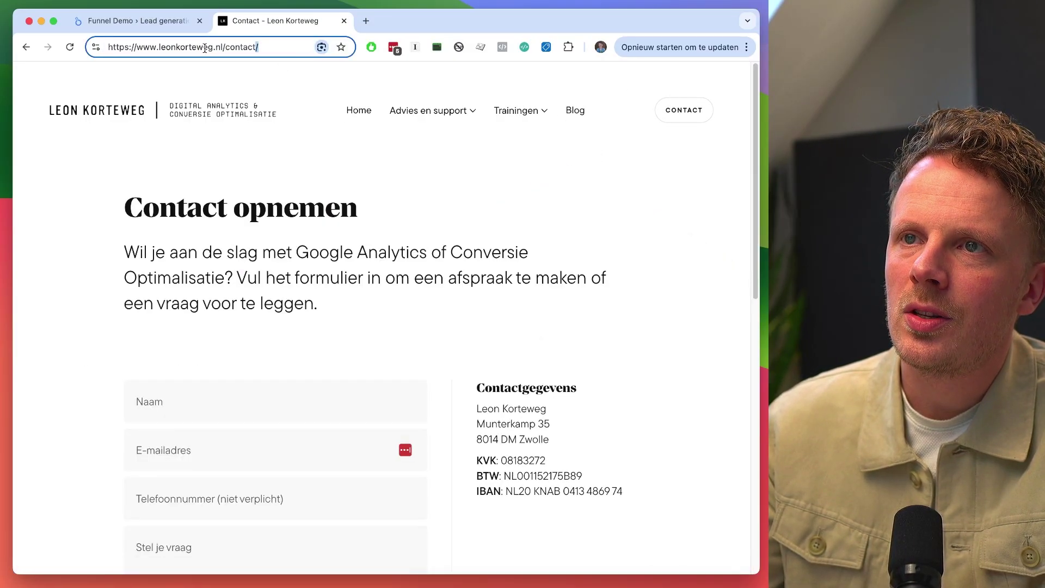
pyautogui.press('super+w')
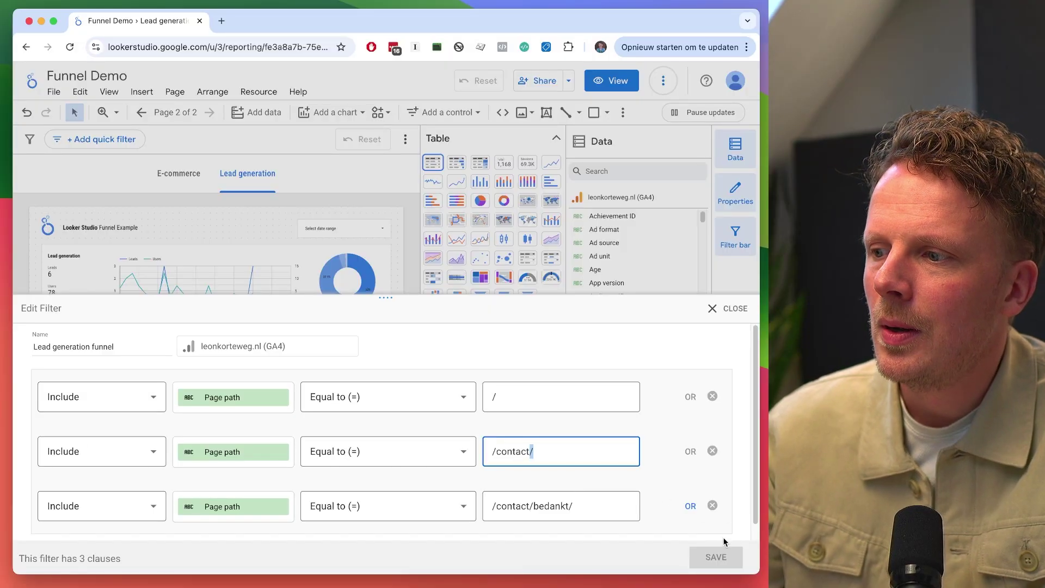
# Change the Page path table to a funnel chart and preview the / → /contact/ → /contact/bedankt/ steps.
pyautogui.click(733, 308)
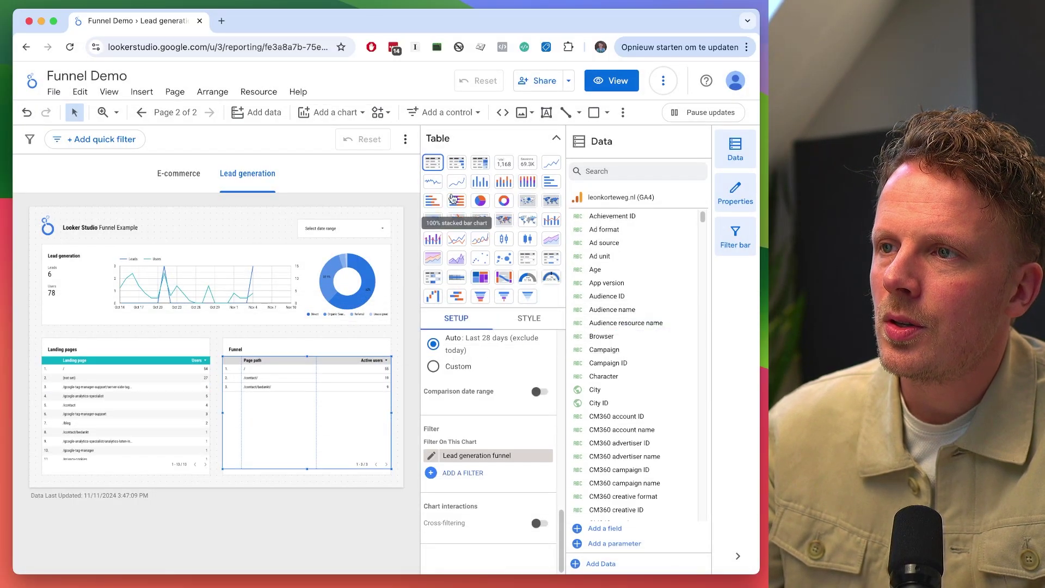
pyautogui.click(482, 297)
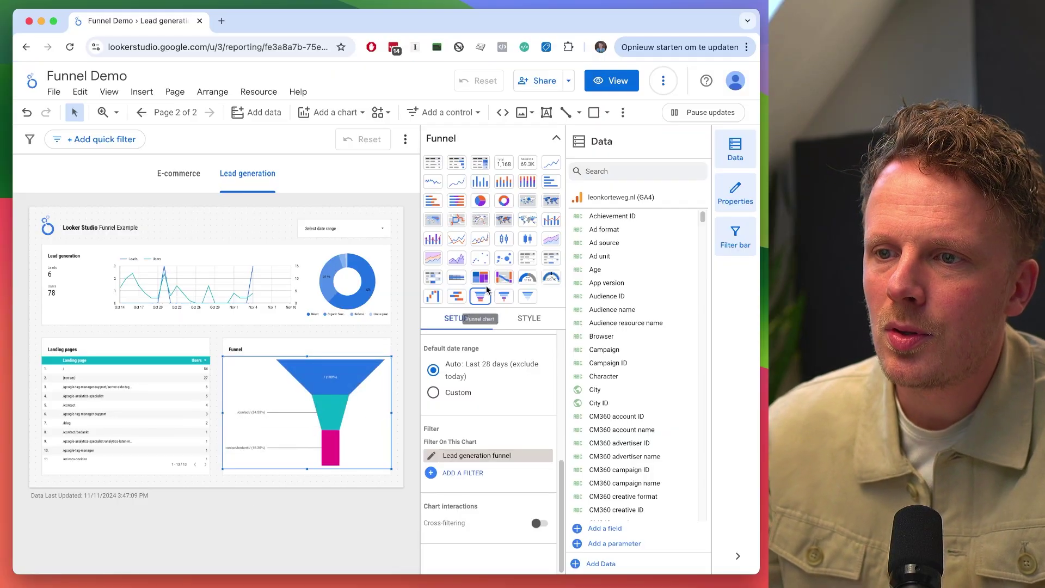
pyautogui.click(611, 81)
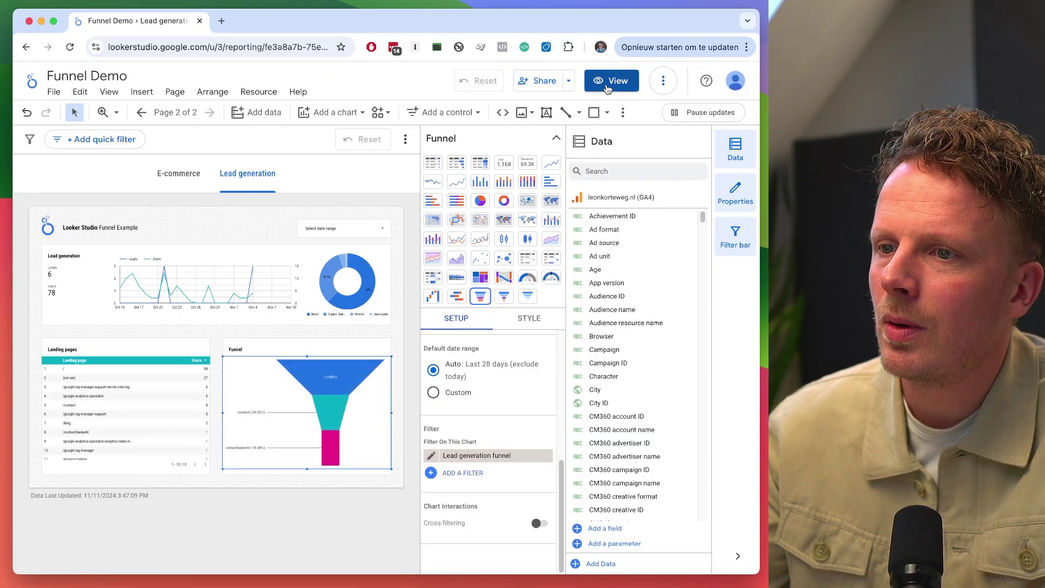
pyautogui.scroll(-4, 627, 278)
pyautogui.moveTo(605, 319)
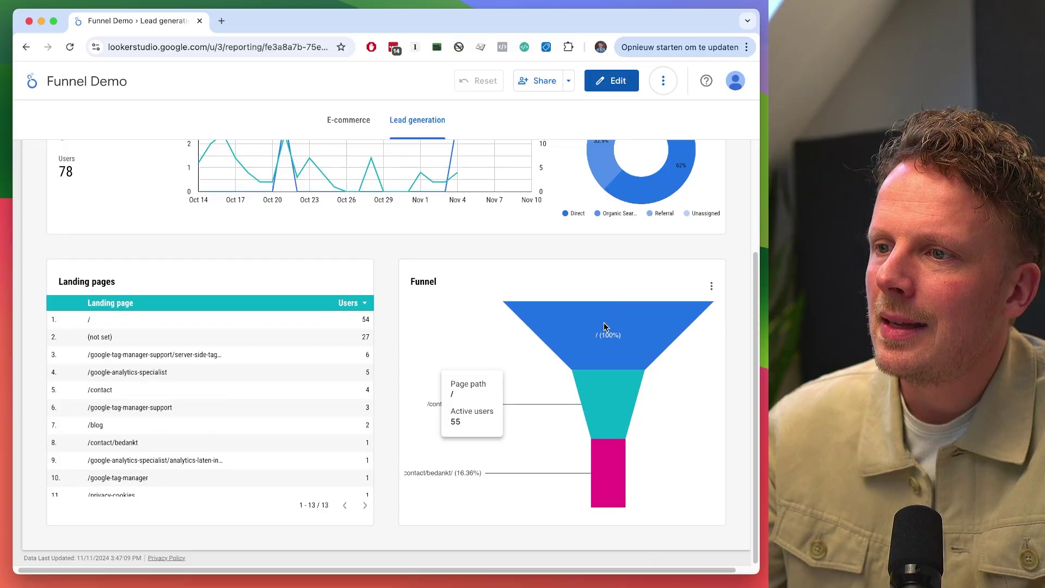
pyautogui.moveTo(619, 394)
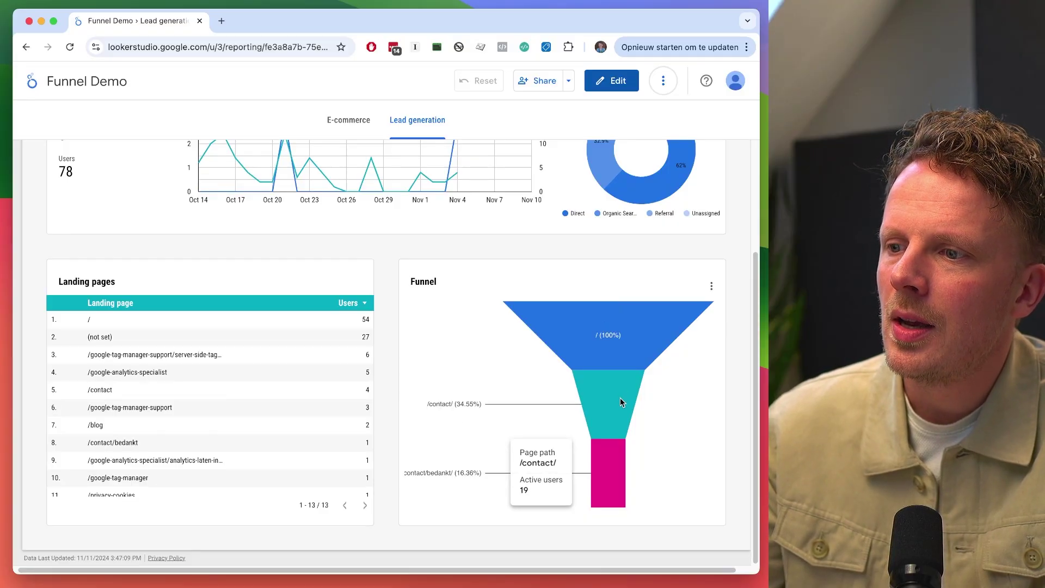
pyautogui.moveTo(606, 473)
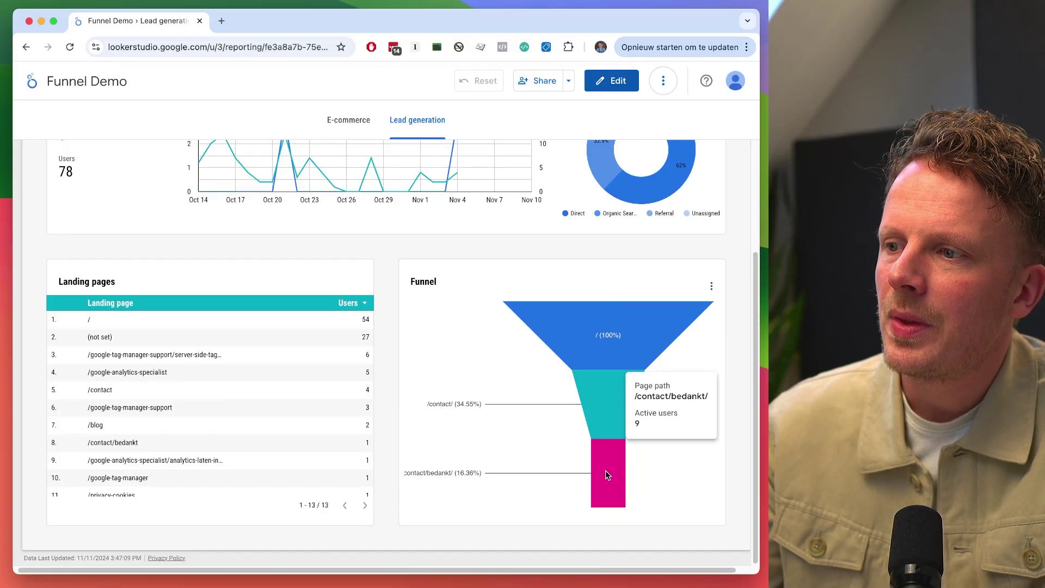
# Give the lead funnel '% of previous' percentages and Single color, then preview the report.
pyautogui.click(614, 82)
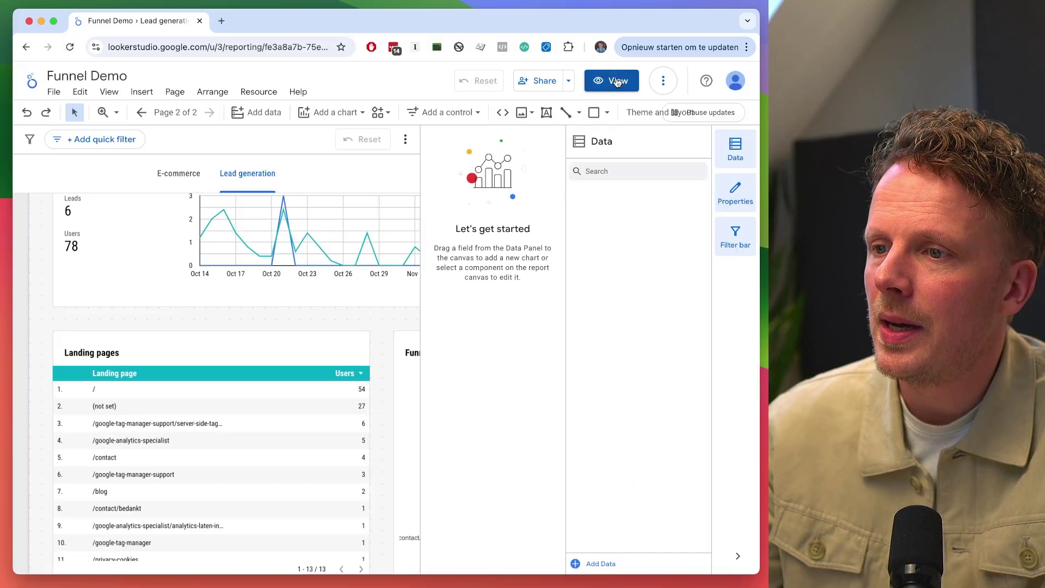
pyautogui.click(354, 414)
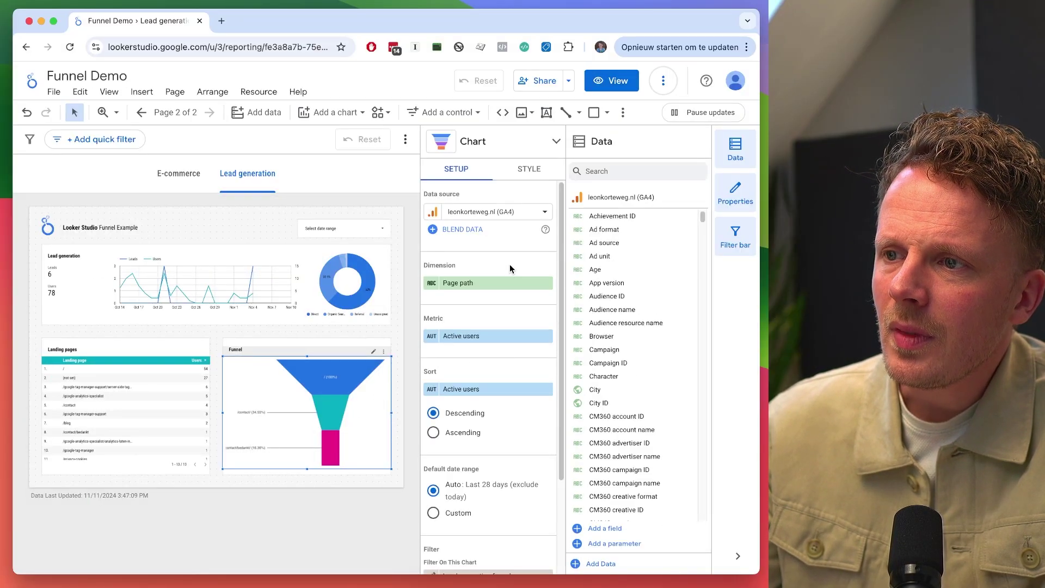
pyautogui.click(529, 170)
pyautogui.scroll(-5, 479, 376)
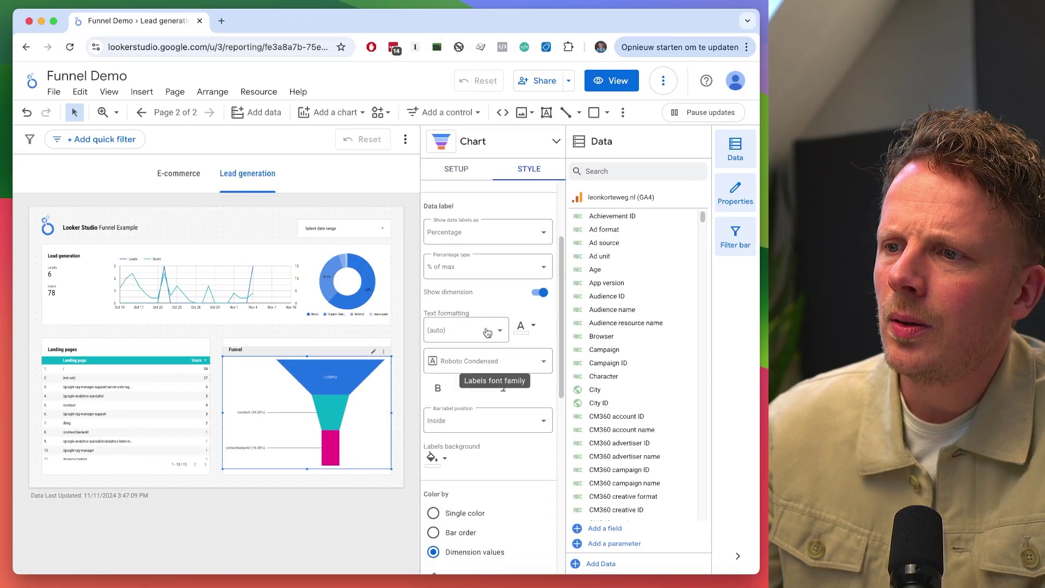
pyautogui.click(485, 272)
pyautogui.click(472, 325)
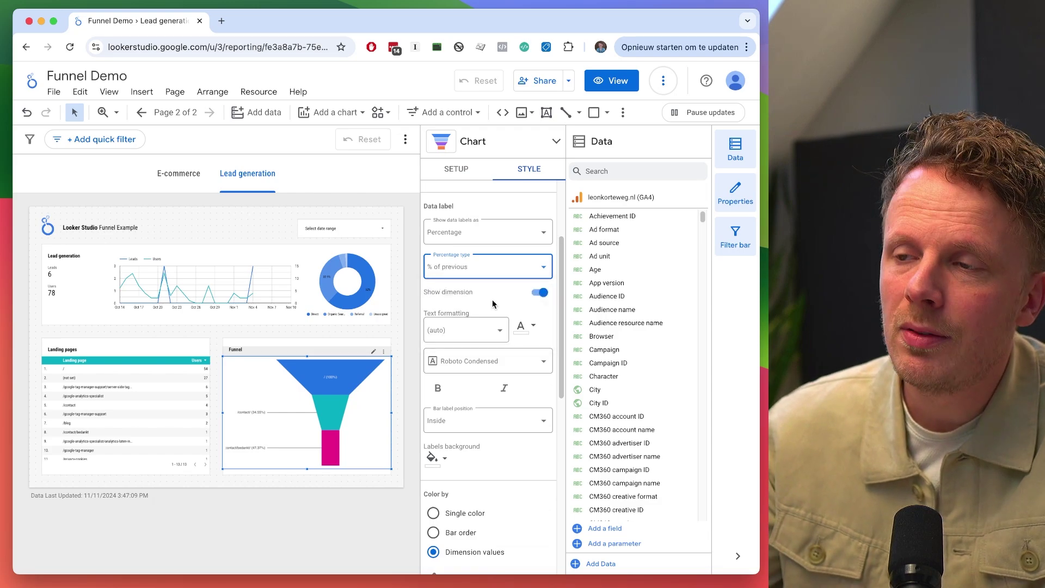
pyautogui.scroll(-8, 492, 304)
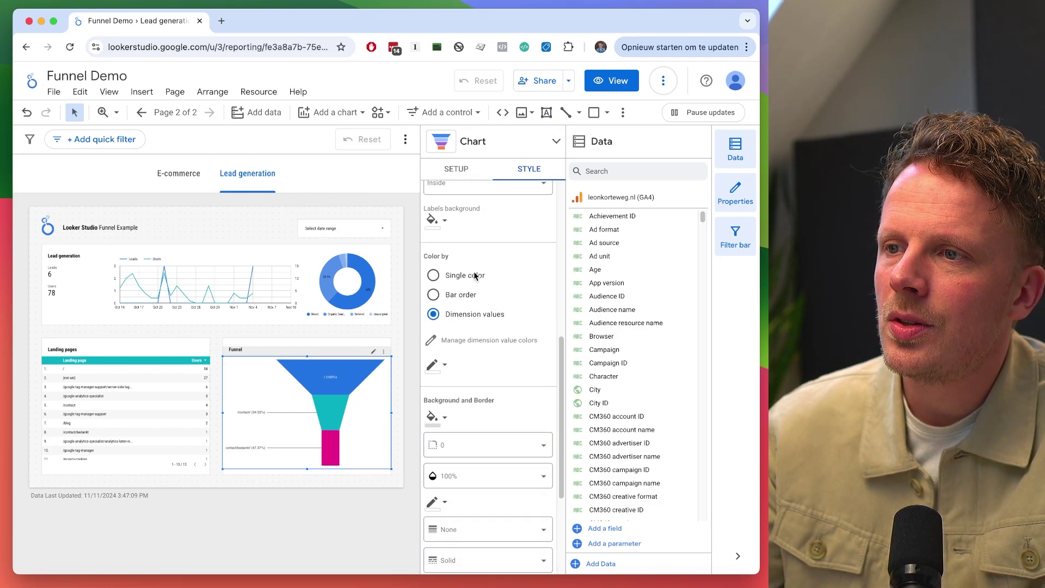
pyautogui.click(472, 275)
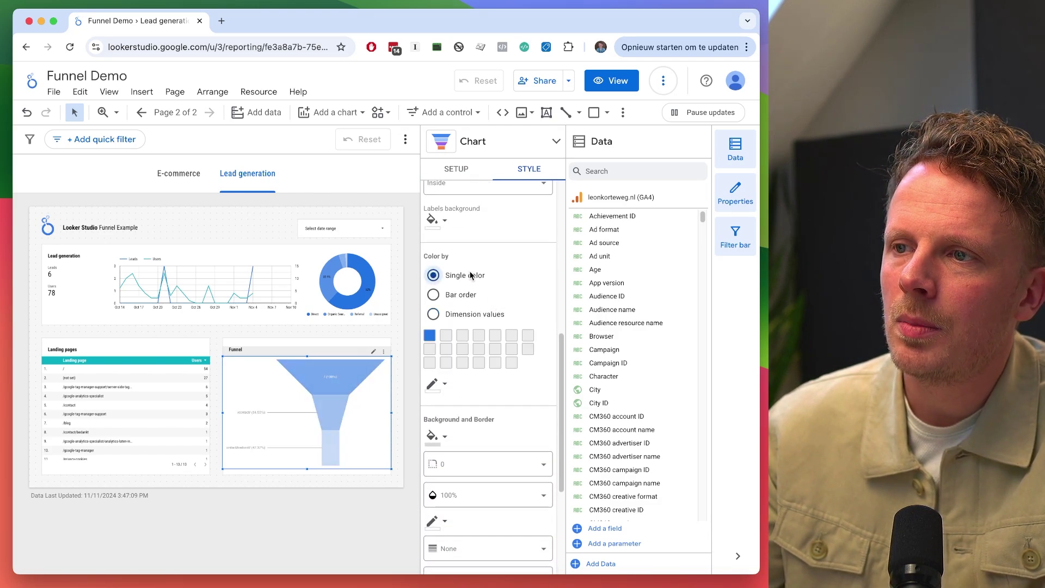
pyautogui.click(625, 81)
# Switch between the E-commerce and Lead generation pages, finishing on E-commerce.
pyautogui.scroll(-3, 735, 284)
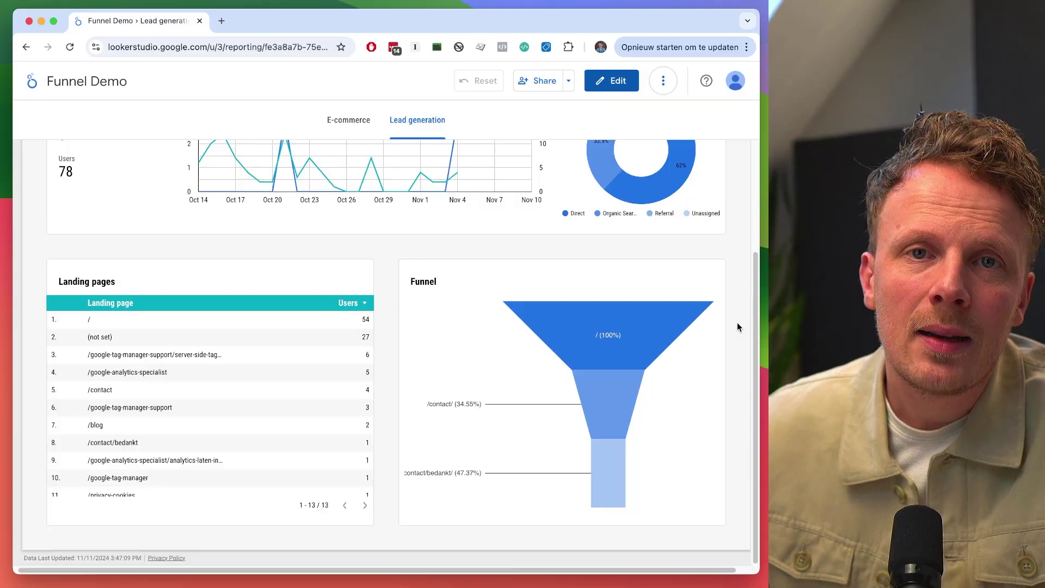
pyautogui.moveTo(572, 327)
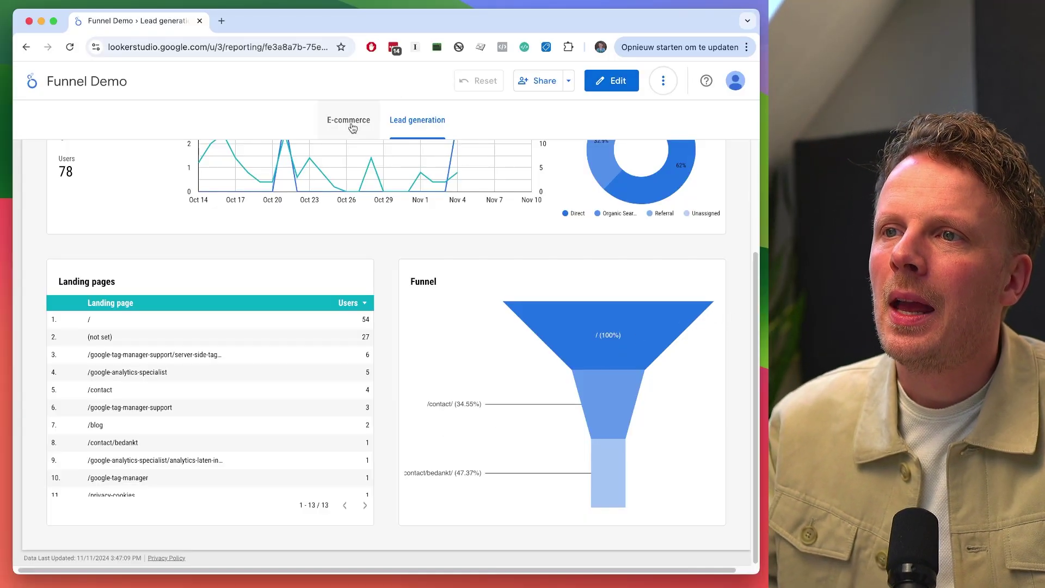
pyautogui.click(351, 127)
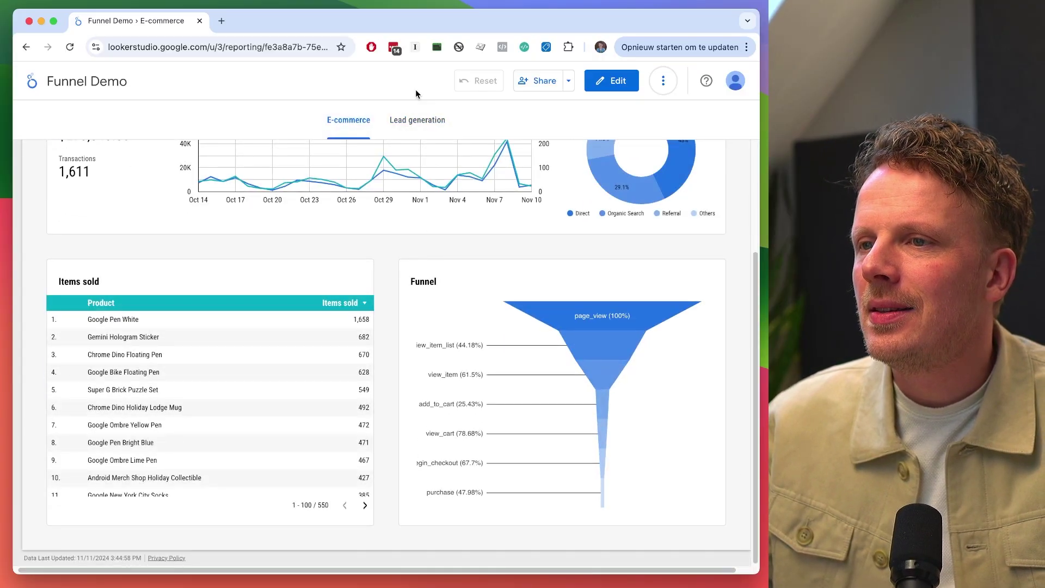
pyautogui.click(411, 121)
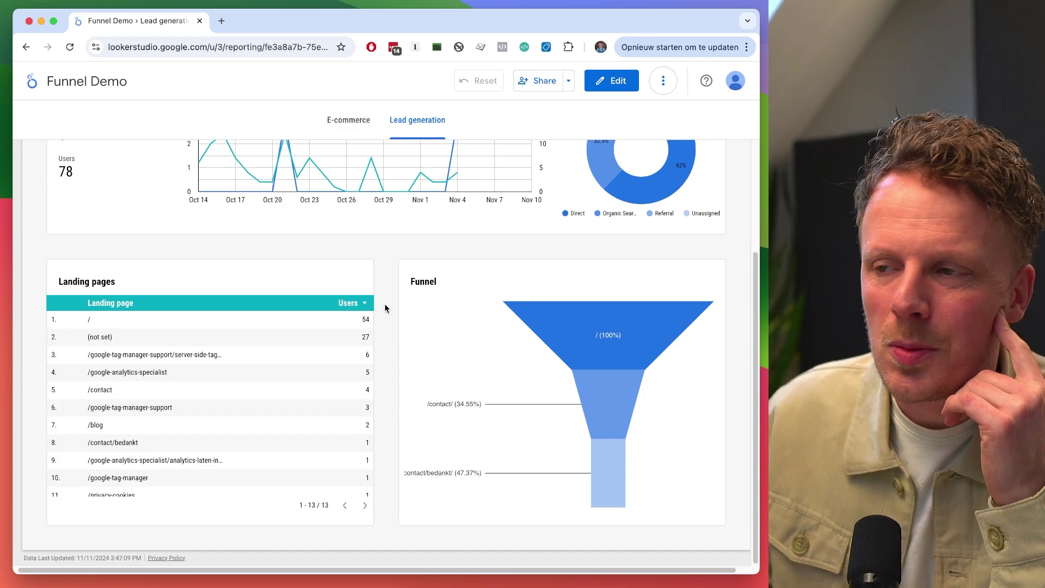
pyautogui.scroll(1, 385, 308)
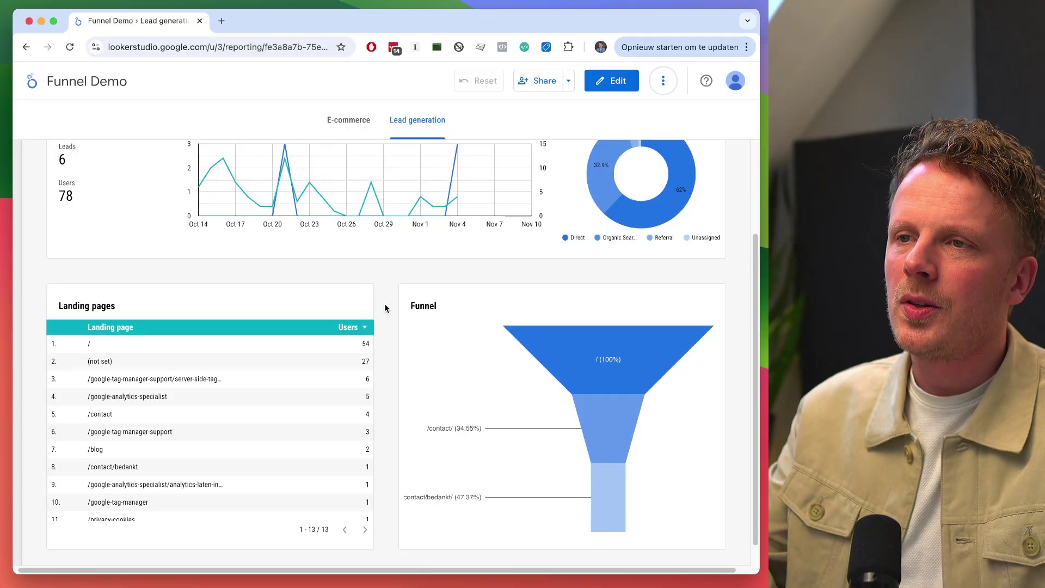
pyautogui.click(354, 126)
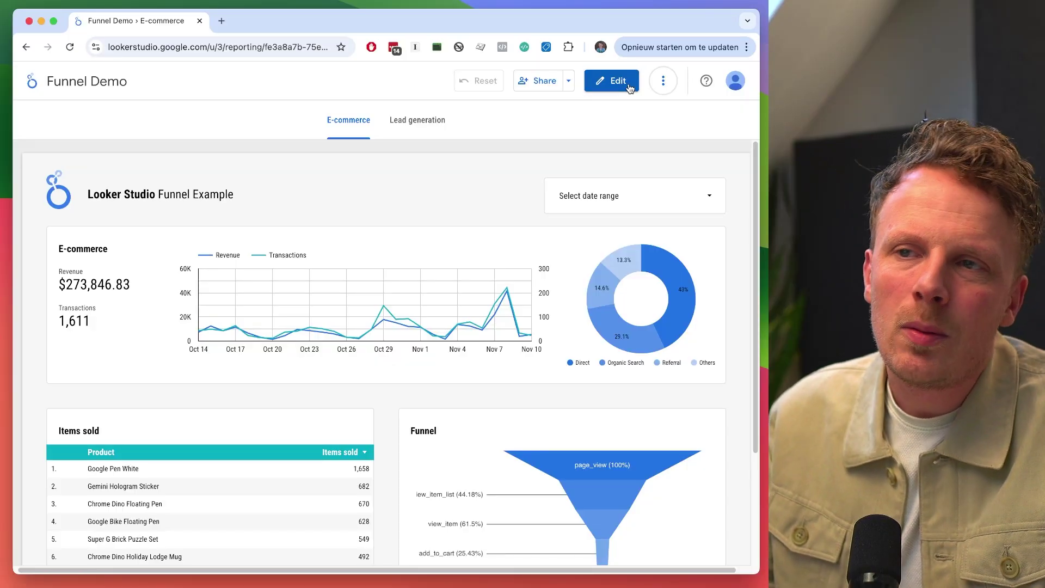
# Switch on cross-filtering for the channel donut, revenue/transactions line chart and Items sold table.
pyautogui.click(629, 89)
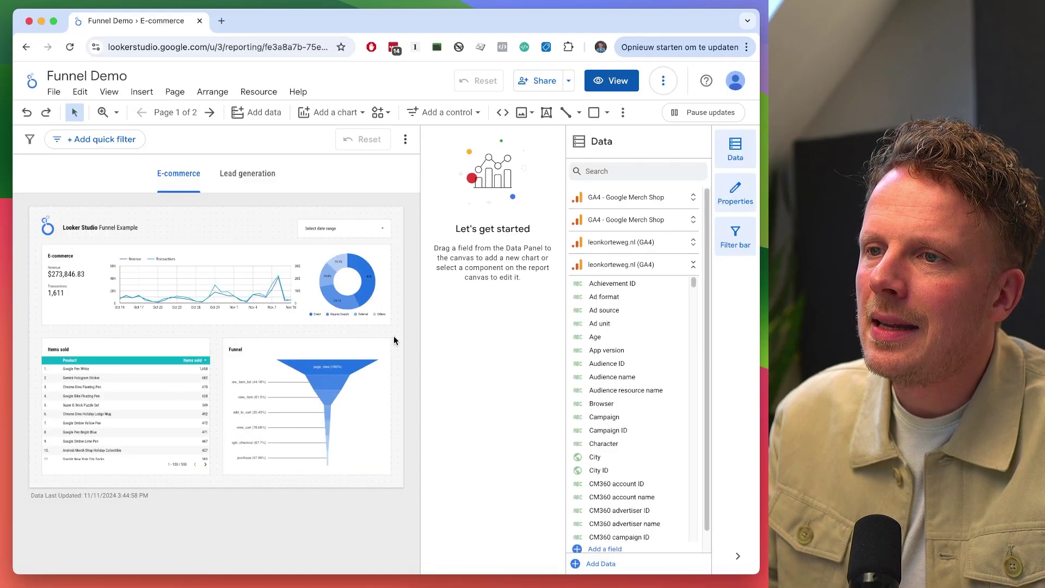
pyautogui.click(383, 283)
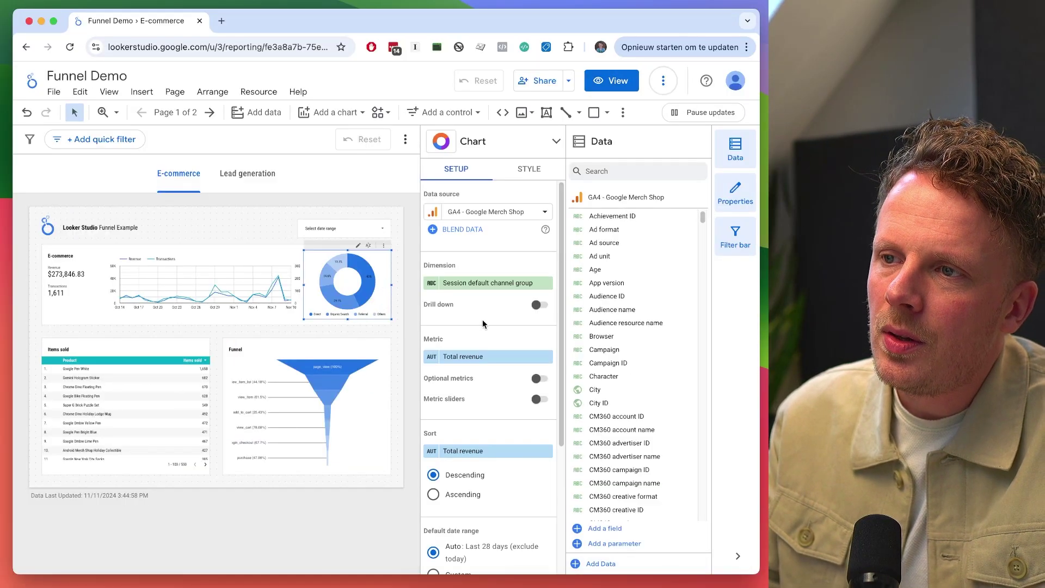
pyautogui.scroll(-5, 483, 319)
pyautogui.click(541, 503)
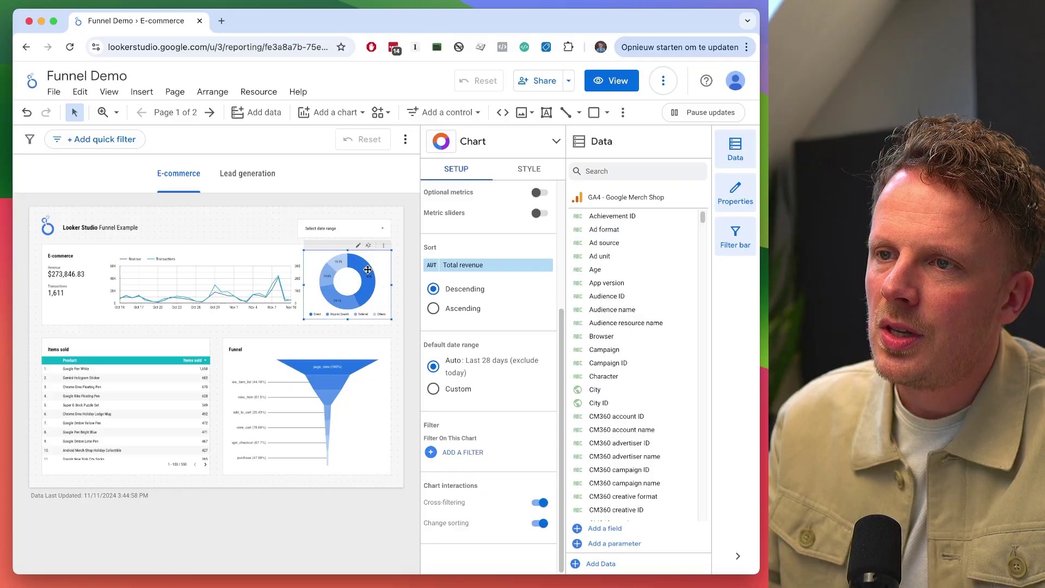
pyautogui.click(250, 273)
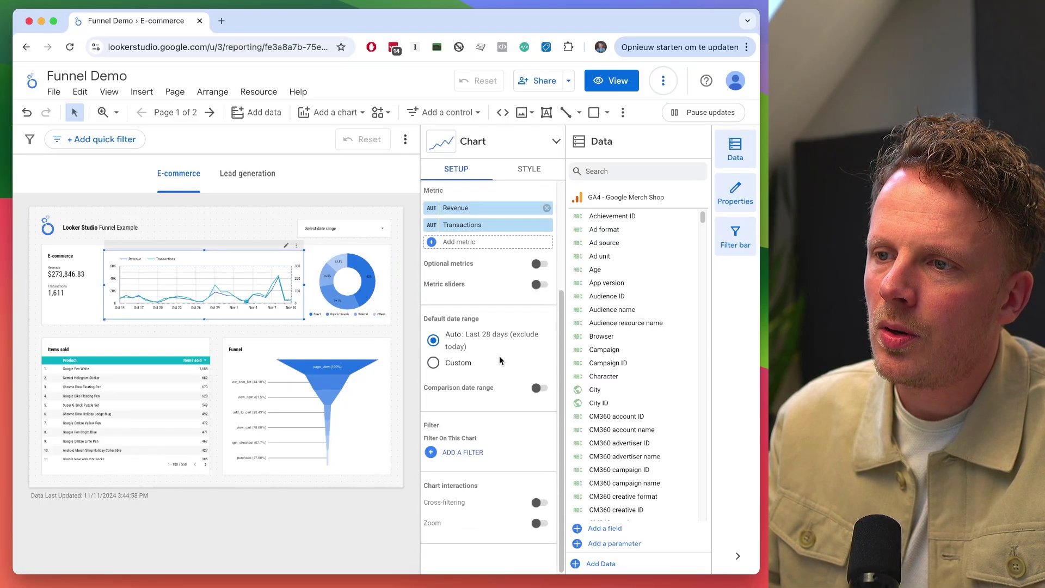
pyautogui.click(540, 503)
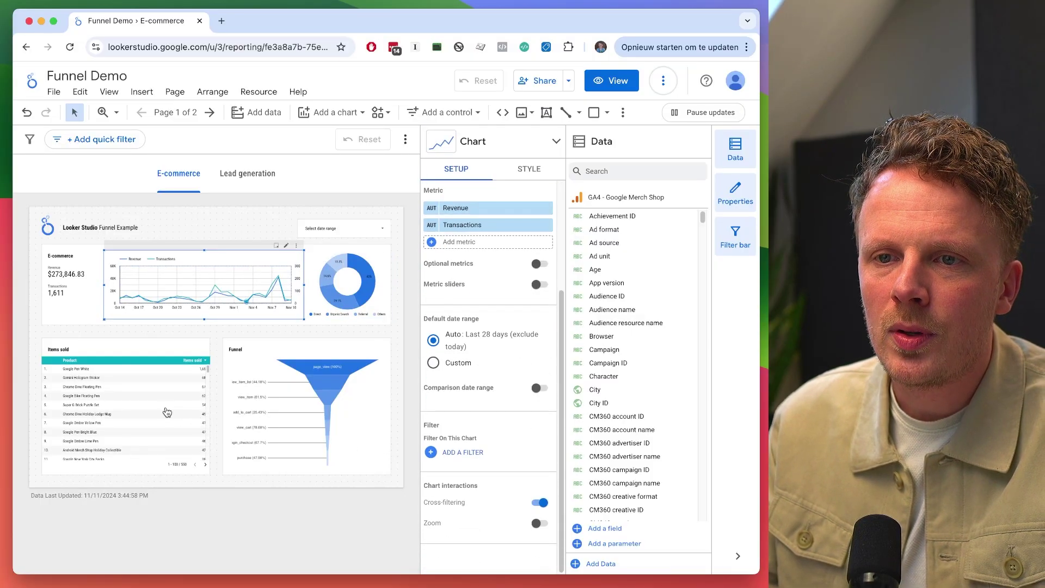
pyautogui.click(166, 412)
pyautogui.scroll(-10, 501, 461)
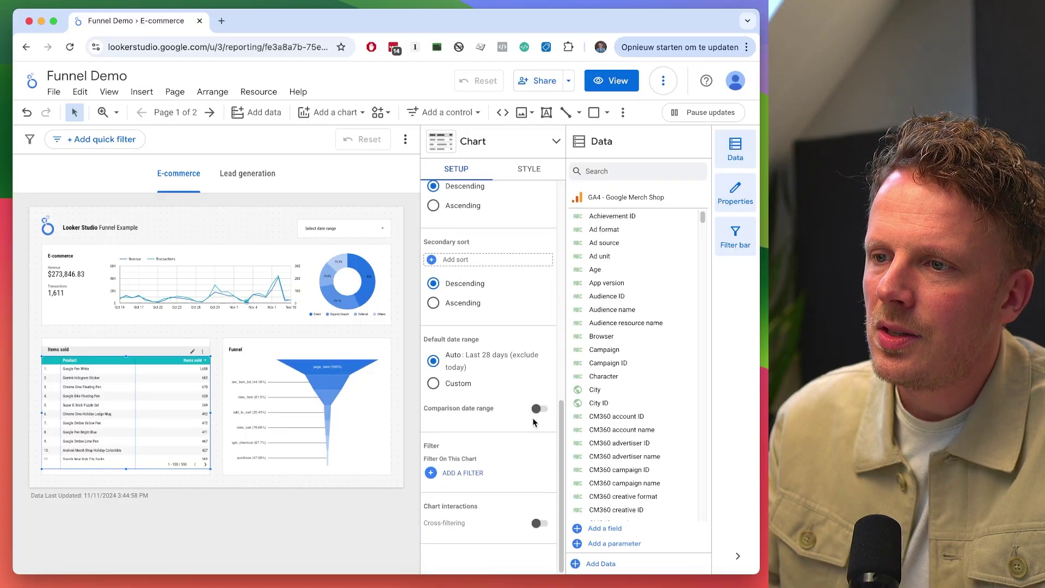
pyautogui.click(539, 523)
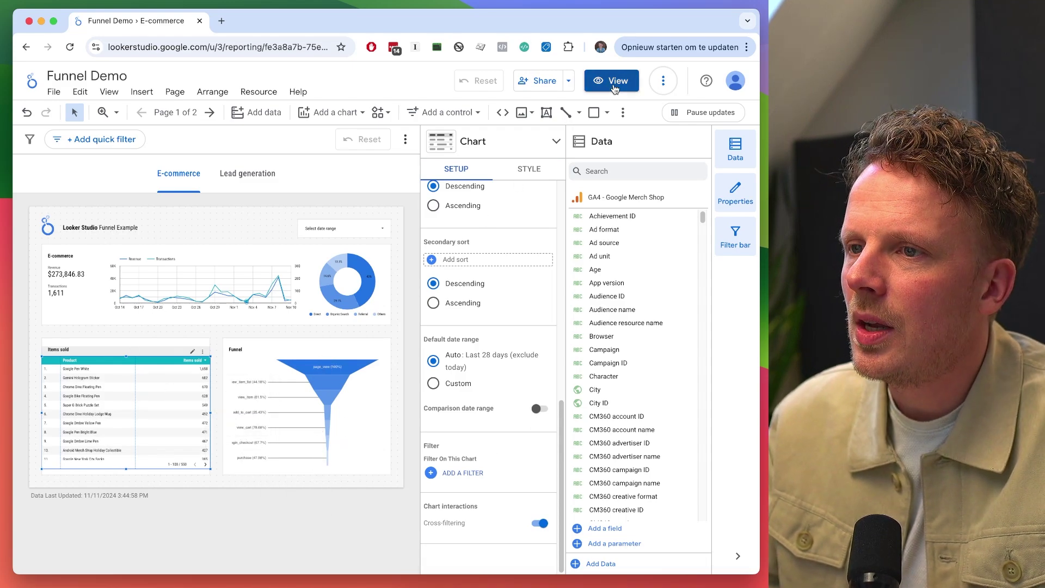
# Preview the report and cross-filter it by the Organic Search donut slice.
pyautogui.click(612, 80)
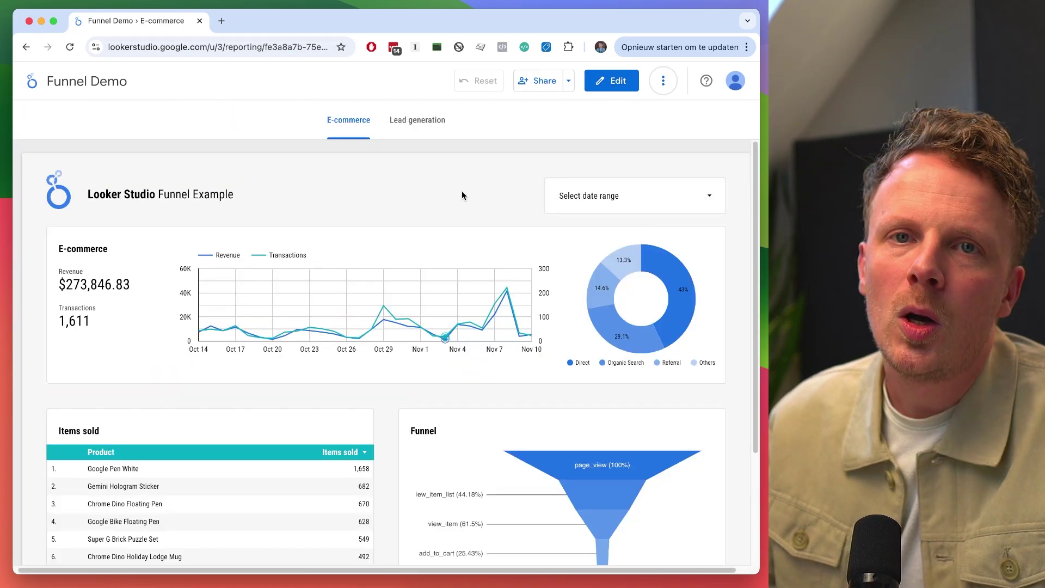
pyautogui.scroll(-1, 462, 195)
pyautogui.moveTo(687, 258)
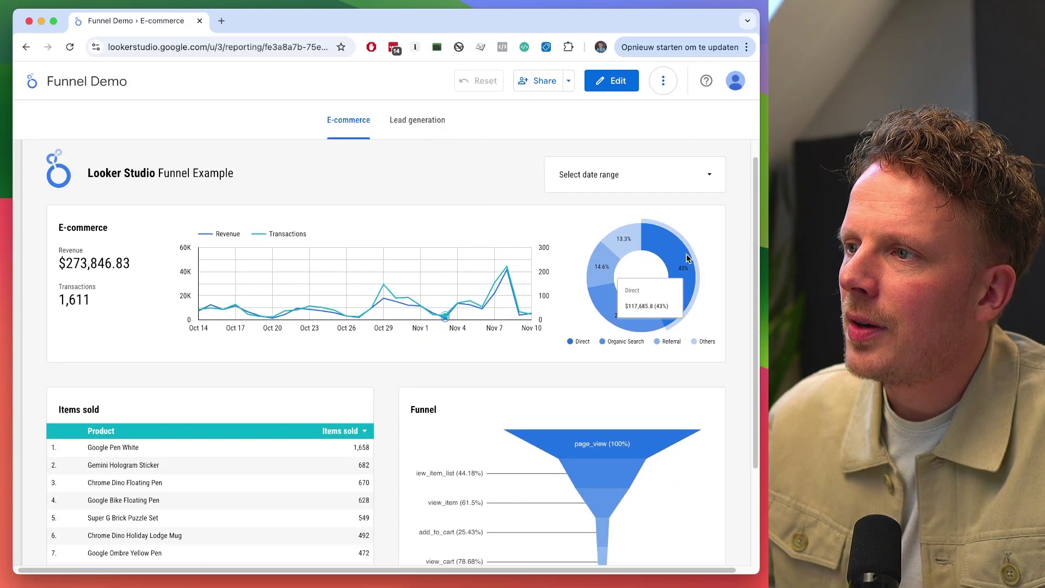
pyautogui.moveTo(602, 312)
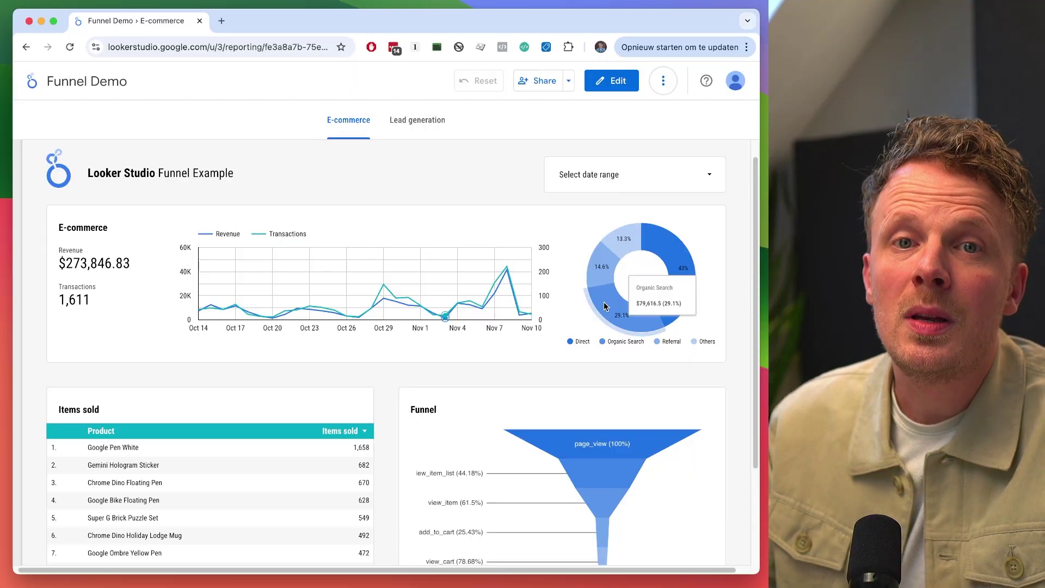
pyautogui.click(604, 306)
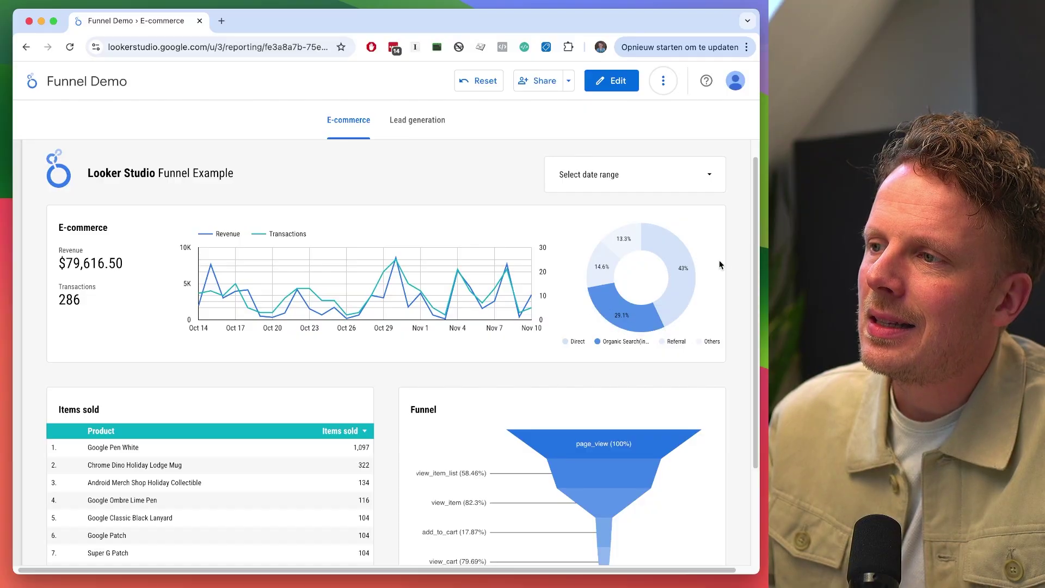
pyautogui.scroll(-5, 735, 257)
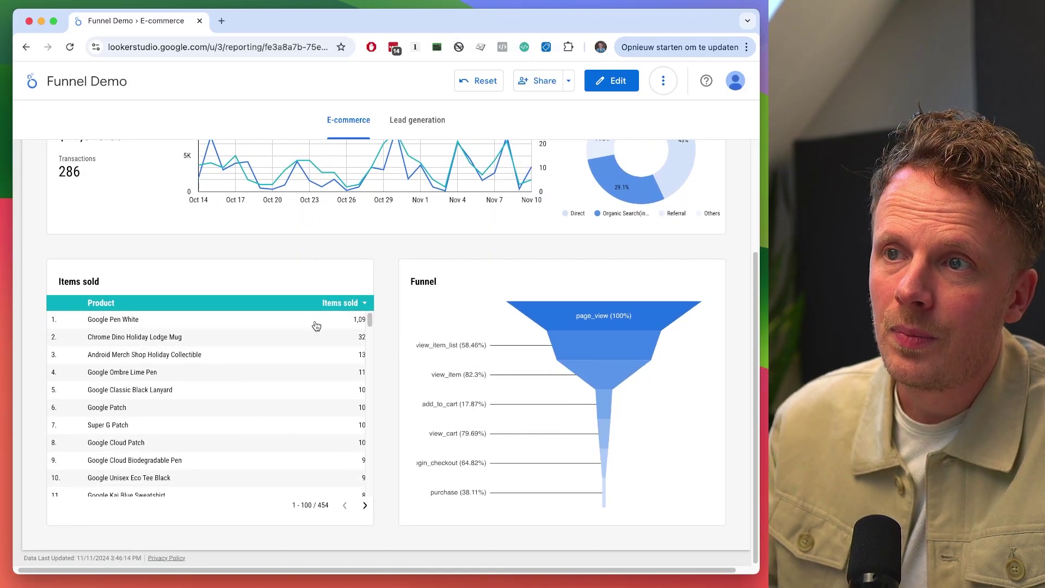
pyautogui.scroll(5, 316, 325)
# Check the filtered revenue figure 79,616.50, then reset the Organic Search cross-filter.
pyautogui.moveTo(621, 347)
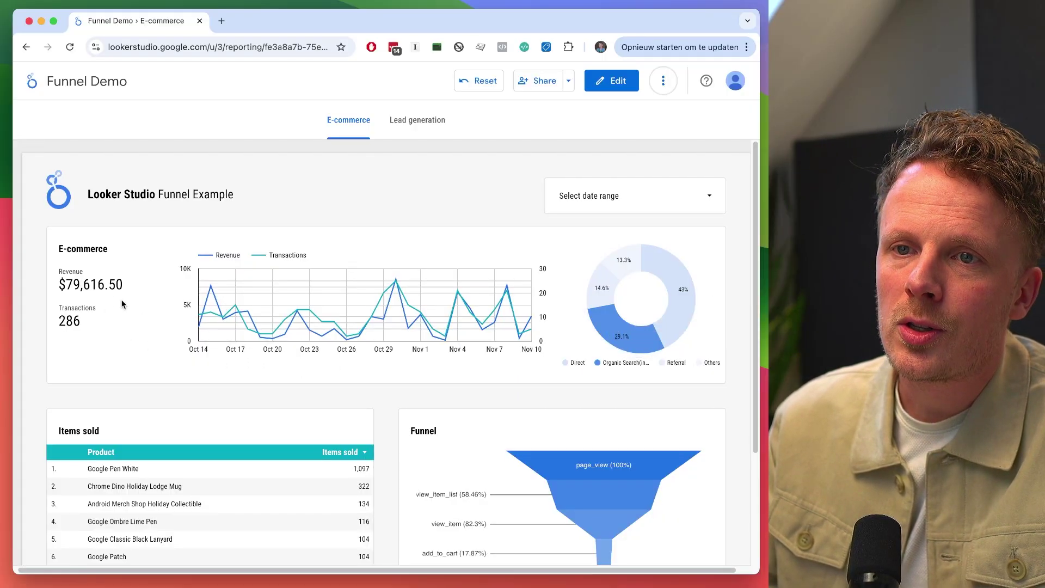
pyautogui.doubleClick(86, 287)
pyautogui.moveTo(613, 335)
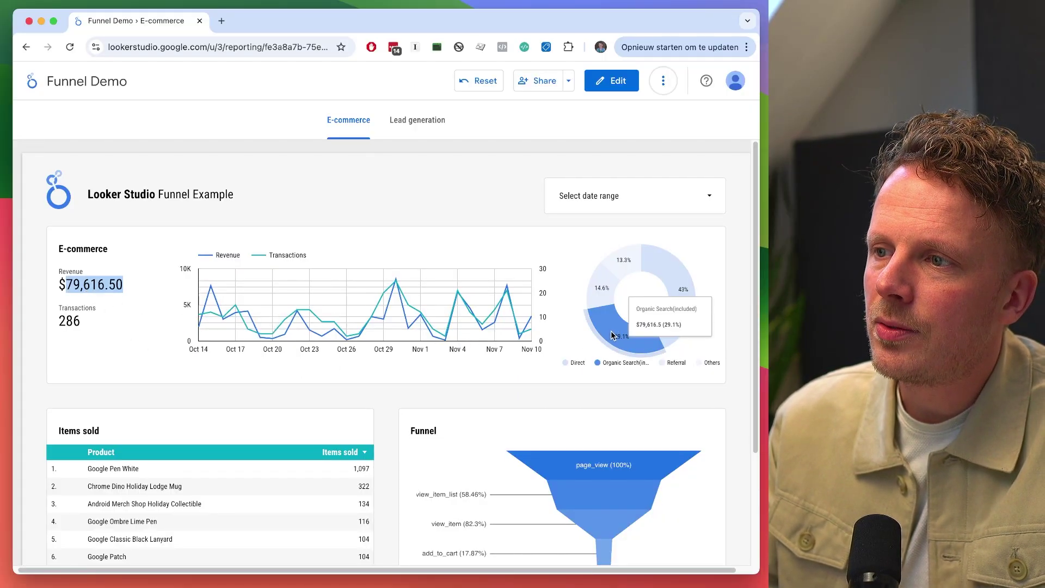
pyautogui.click(467, 198)
pyautogui.scroll(-2, 467, 198)
pyautogui.scroll(-4, 468, 197)
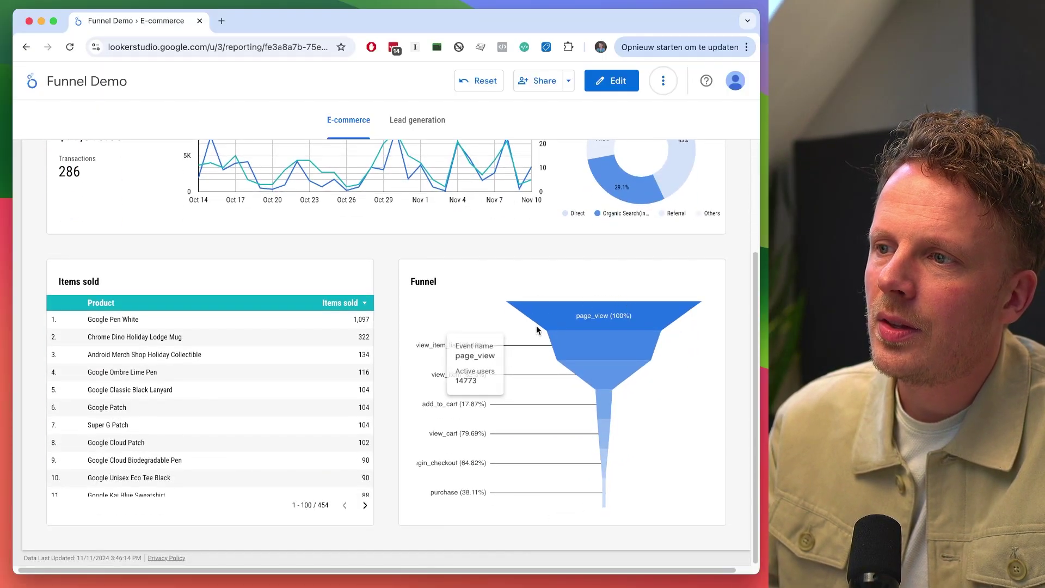
pyautogui.scroll(5, 572, 281)
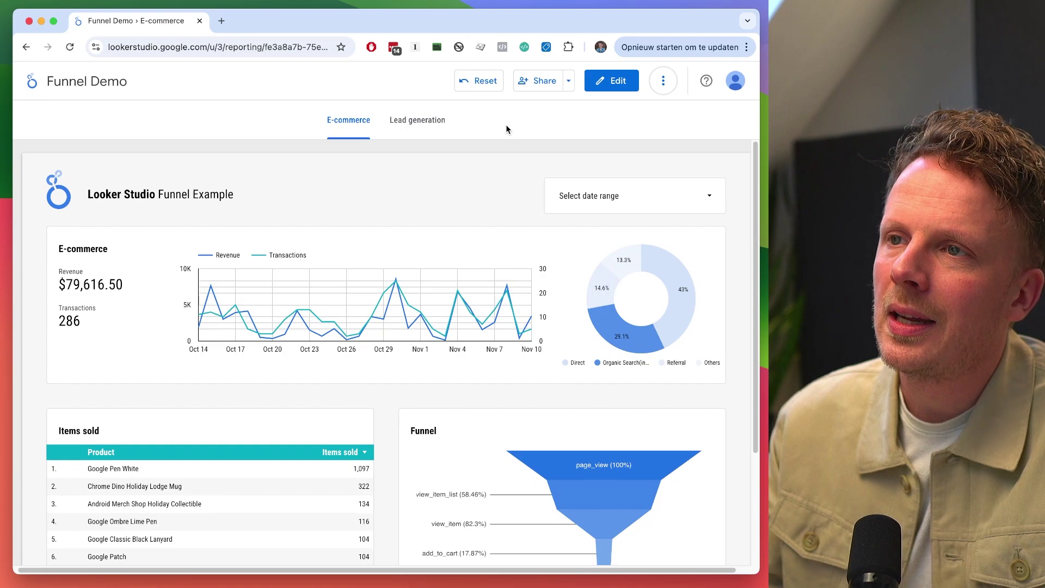
pyautogui.click(473, 82)
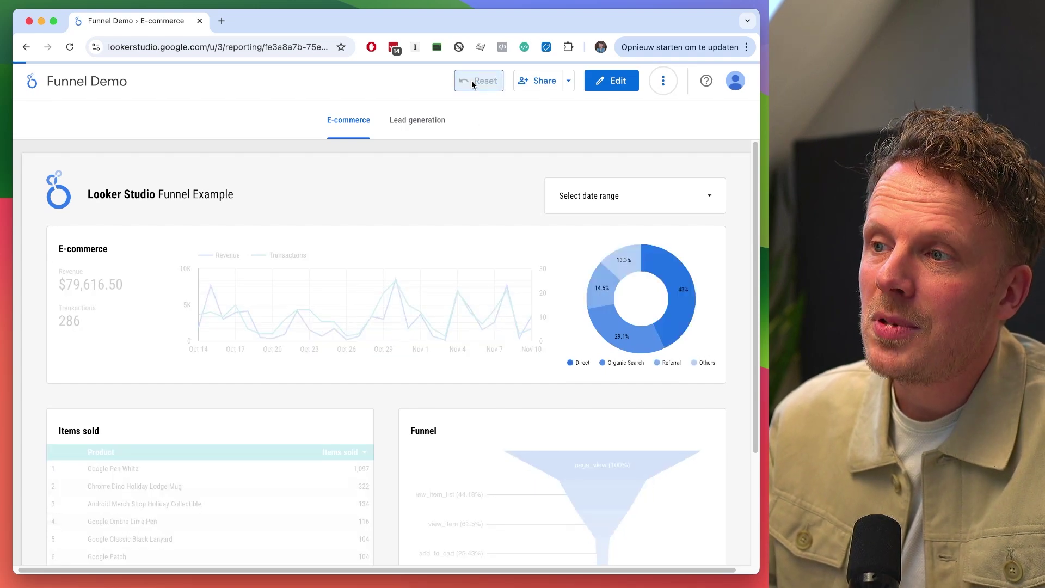
pyautogui.moveTo(626, 263)
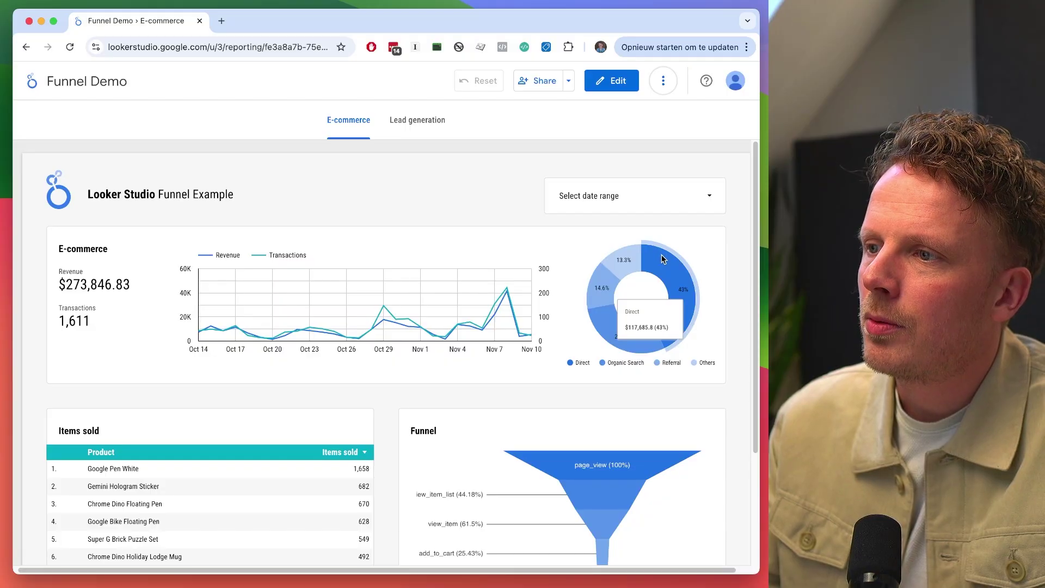
pyautogui.moveTo(384, 308)
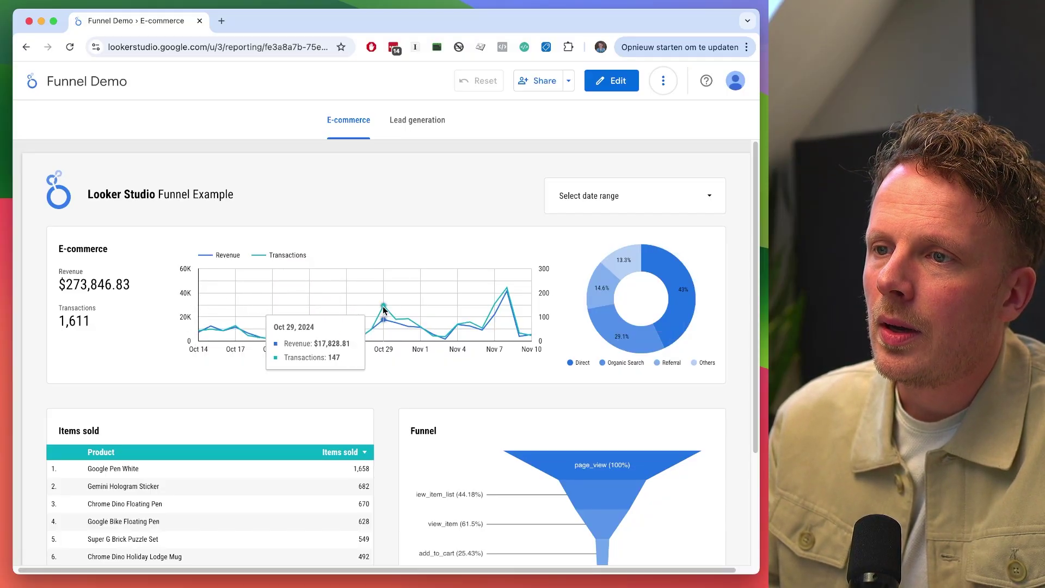
pyautogui.click(506, 288)
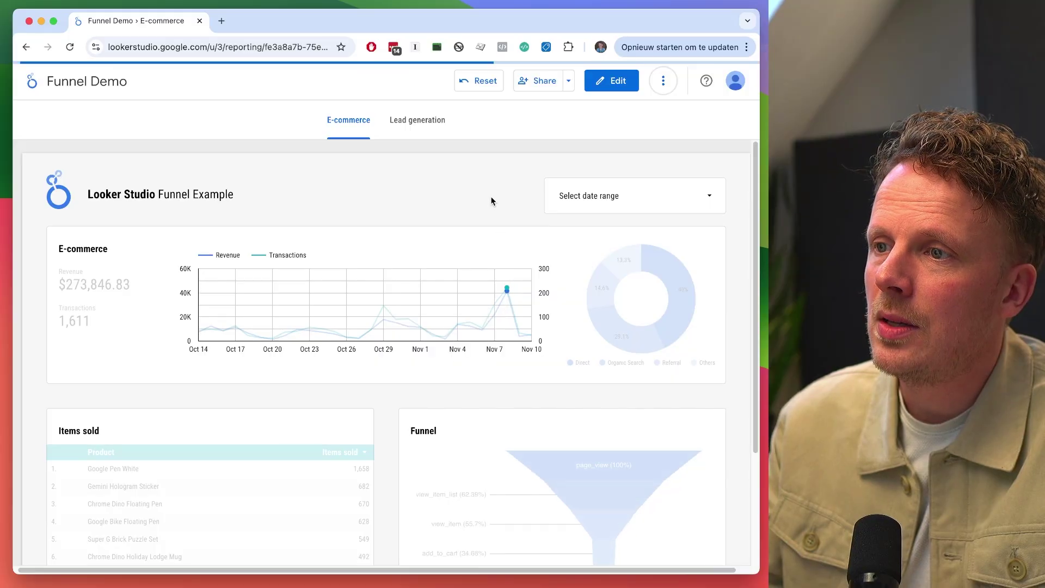
pyautogui.scroll(-2, 492, 201)
pyautogui.scroll(-4, 491, 200)
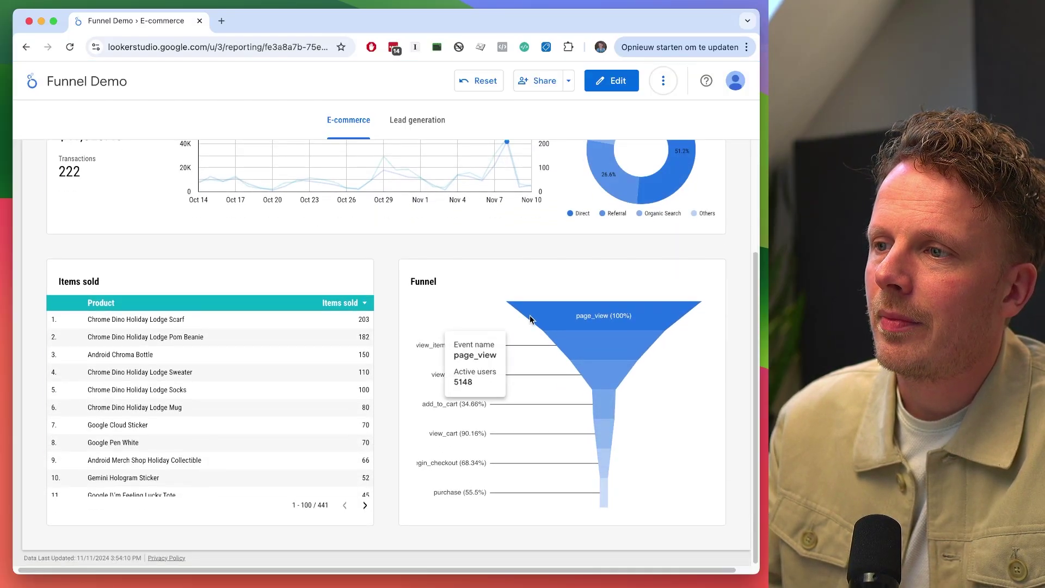
pyautogui.scroll(4, 557, 411)
pyautogui.scroll(1, 557, 407)
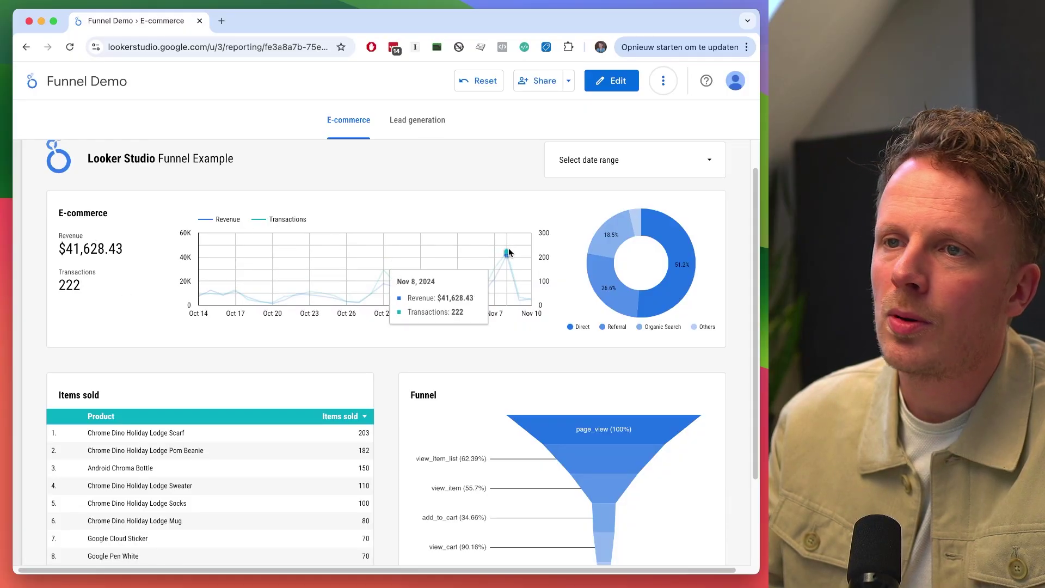
pyautogui.click(494, 85)
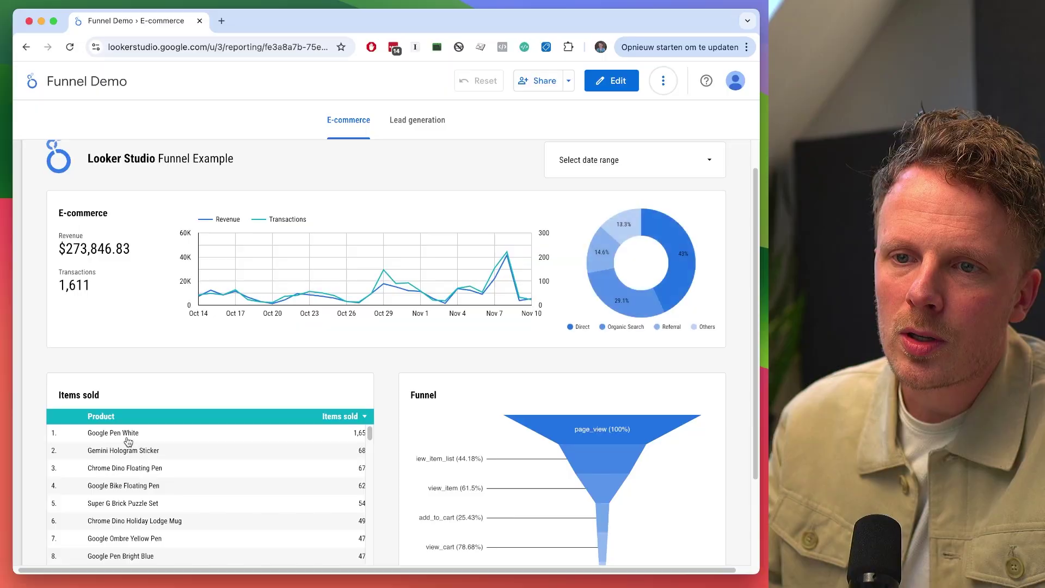
pyautogui.click(125, 436)
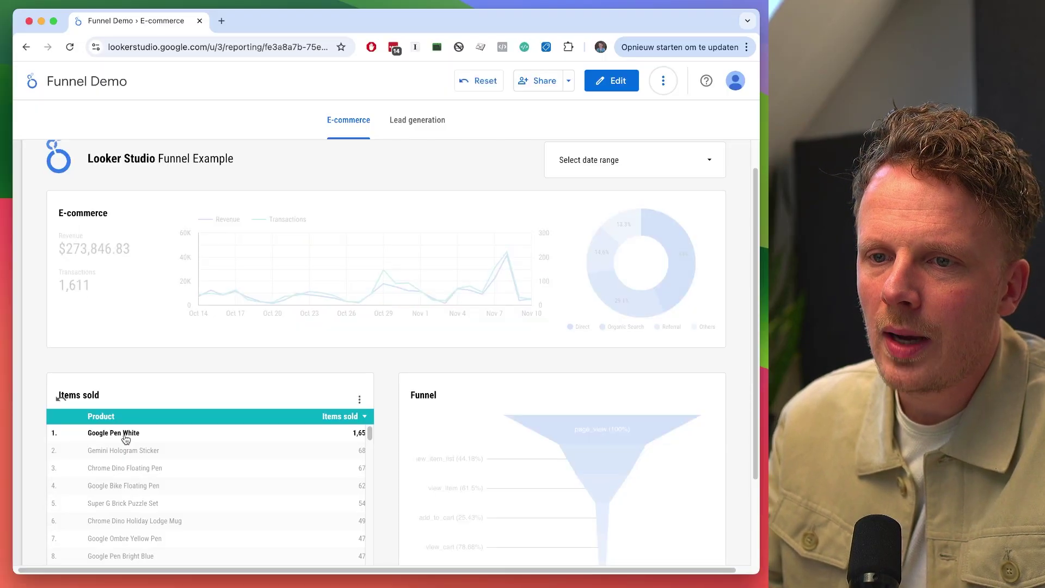
pyautogui.scroll(-3, 265, 356)
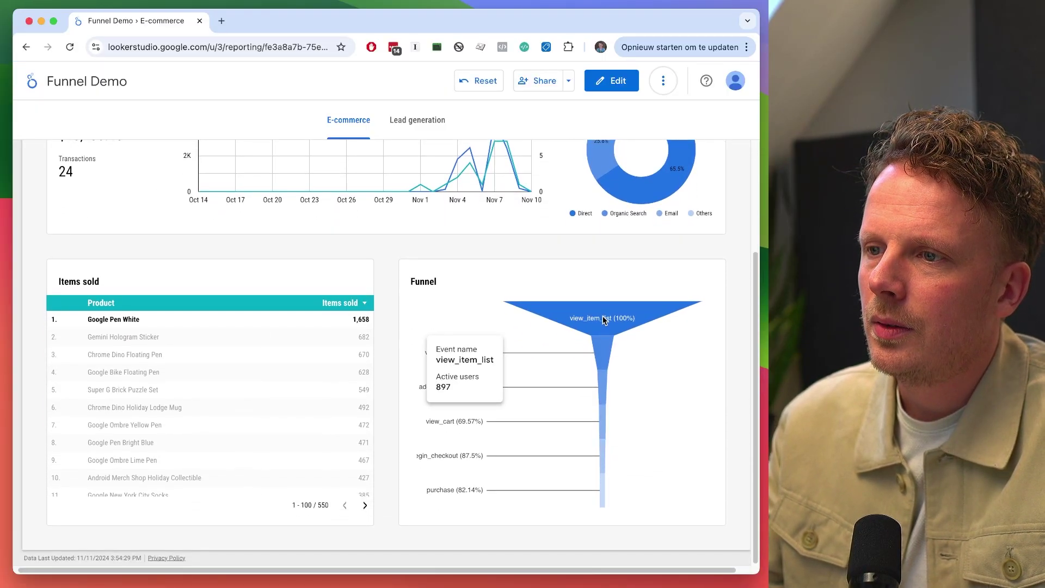
pyautogui.scroll(3, 490, 376)
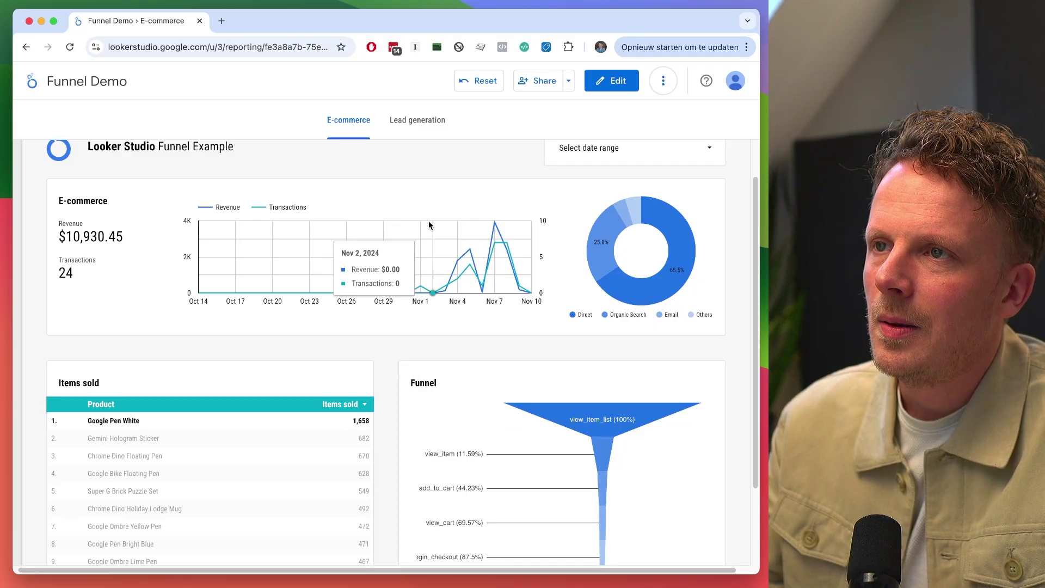
pyautogui.click(483, 83)
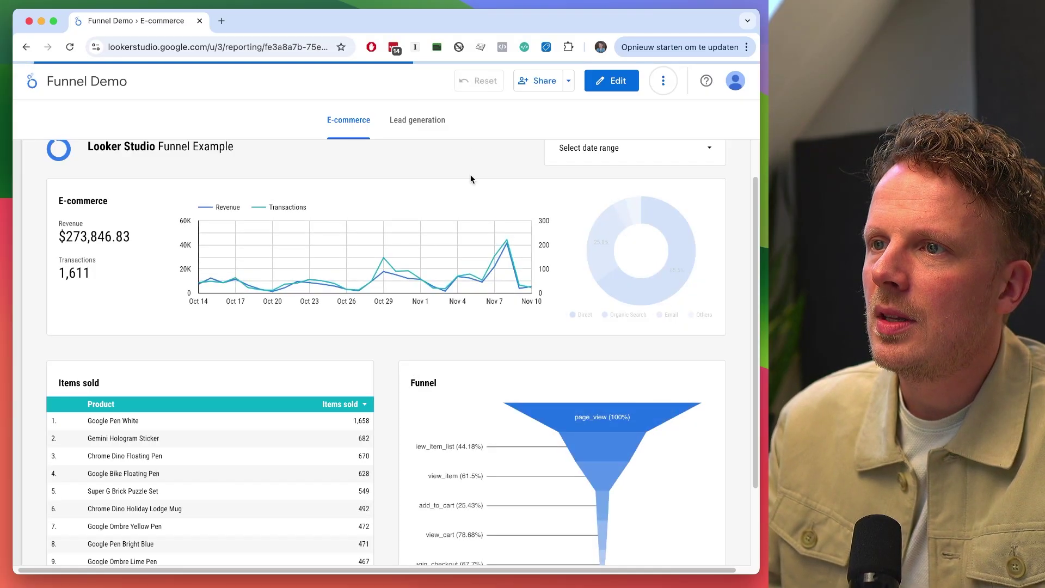
# On the Lead generation page, switch on cross-filtering for the Landing pages table.
pyautogui.click(417, 121)
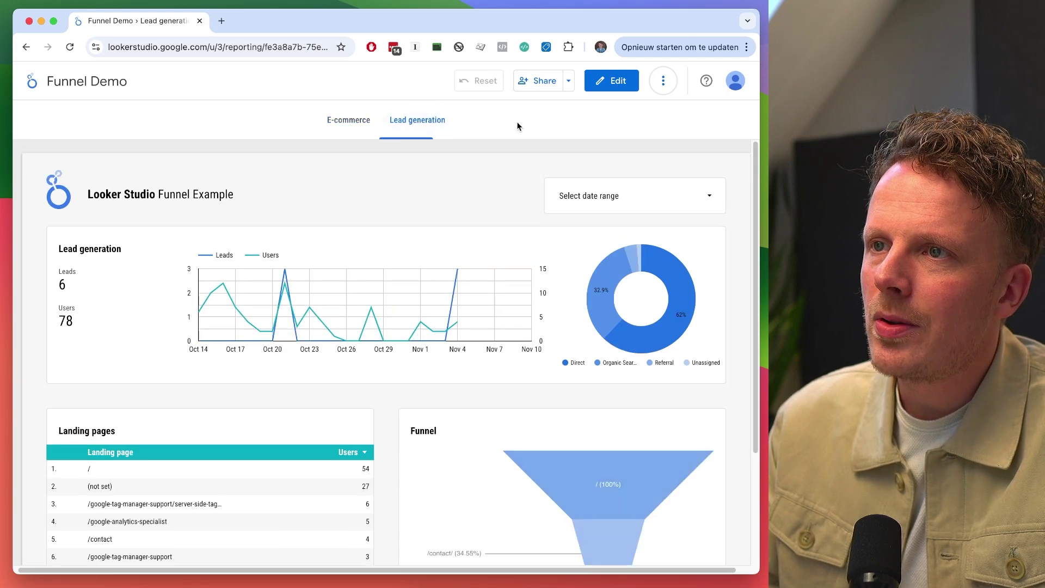
pyautogui.click(612, 81)
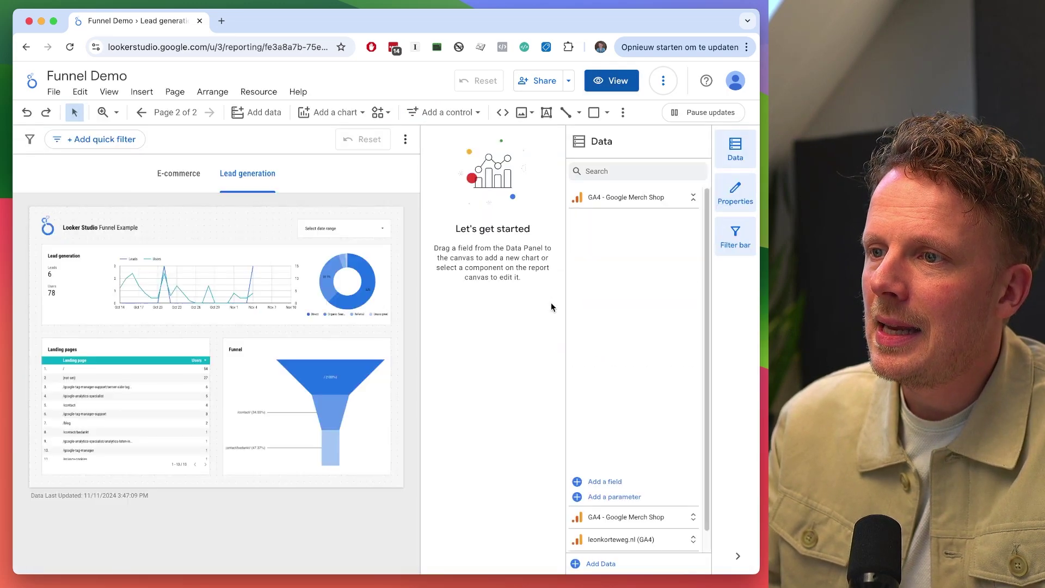
pyautogui.click(360, 298)
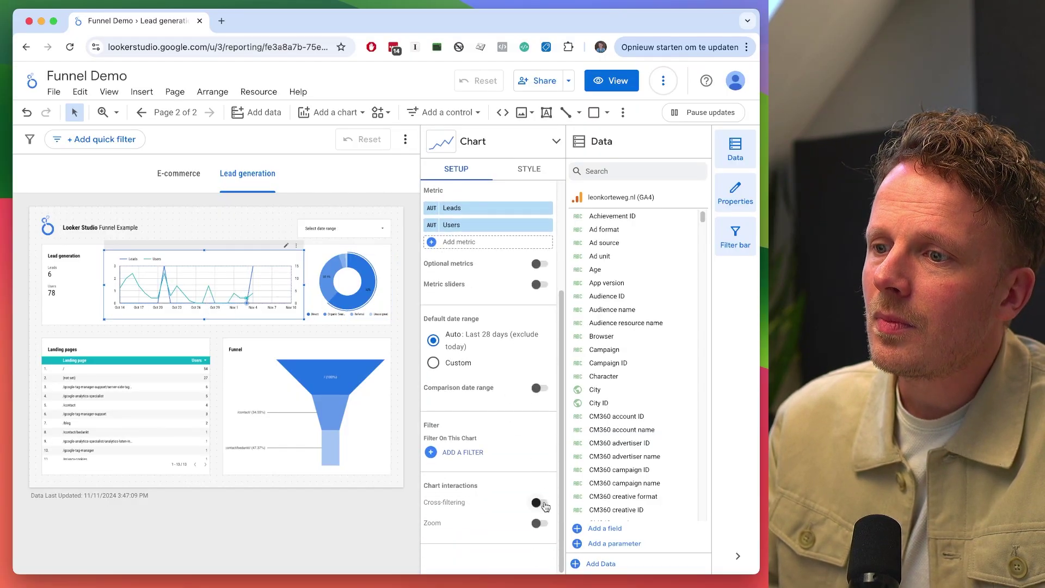
pyautogui.click(175, 390)
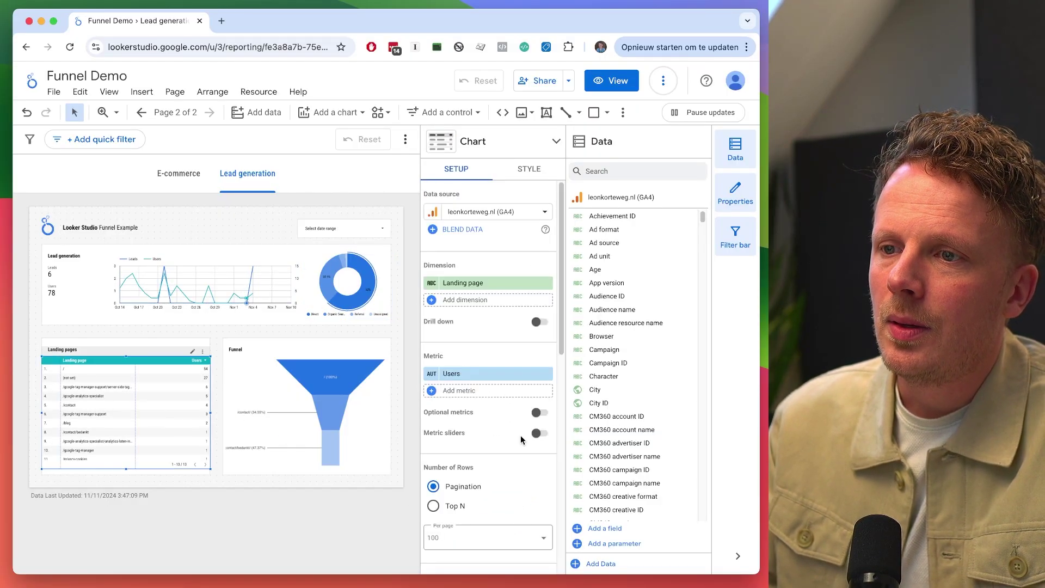
pyautogui.scroll(-6, 519, 463)
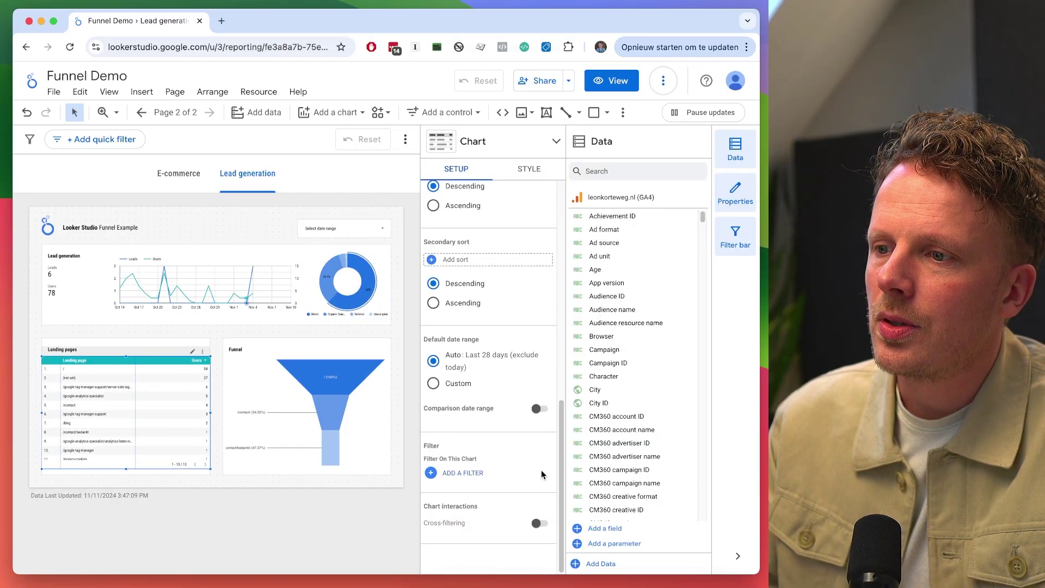
pyautogui.click(539, 524)
pyautogui.click(508, 101)
# In view mode, cross-filter the Lead generation page by Organic Search, then clear it.
pyautogui.click(611, 80)
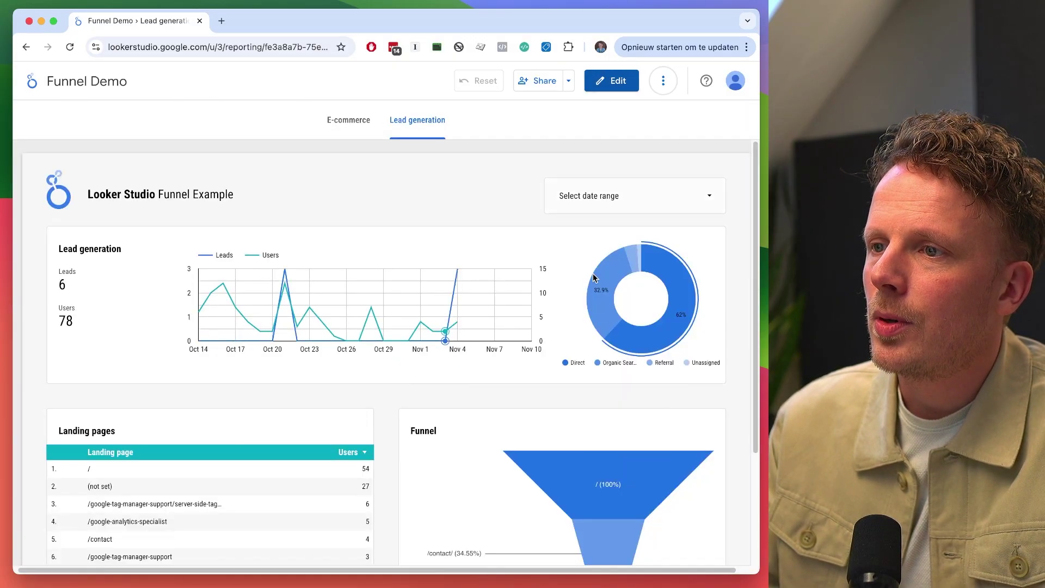
pyautogui.click(606, 287)
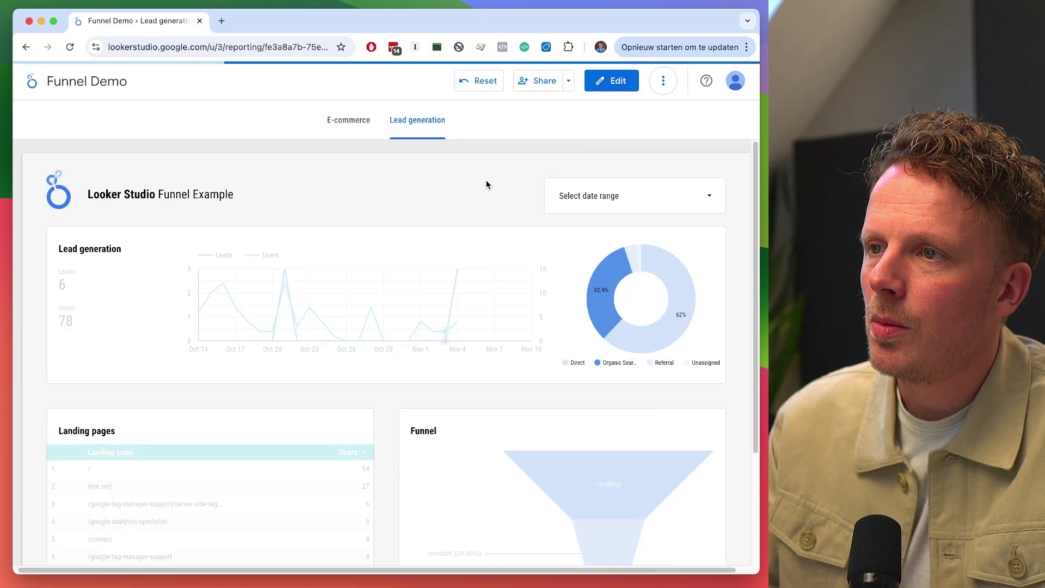
pyautogui.scroll(-3, 493, 218)
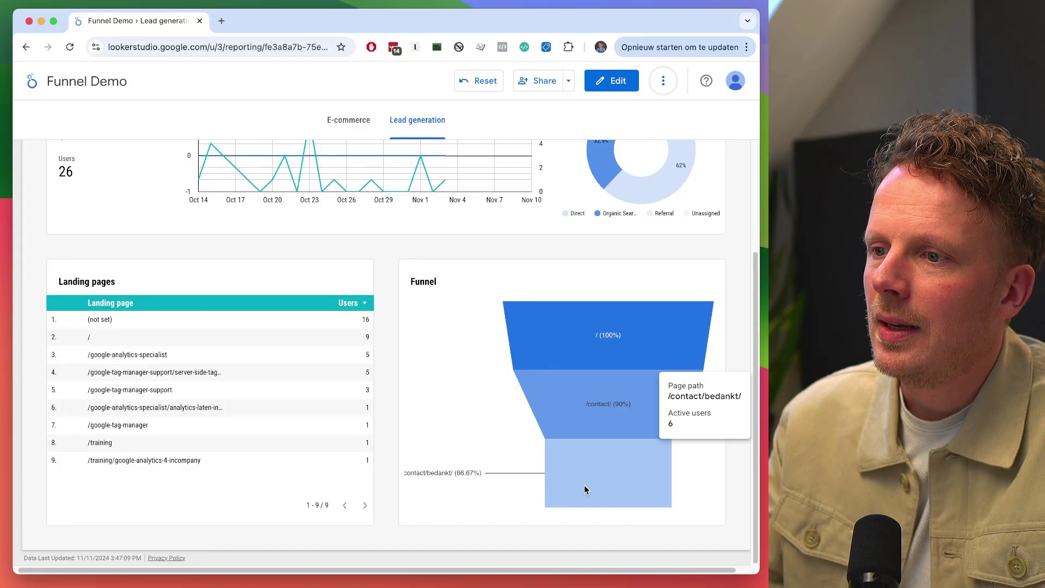
pyautogui.scroll(2, 578, 407)
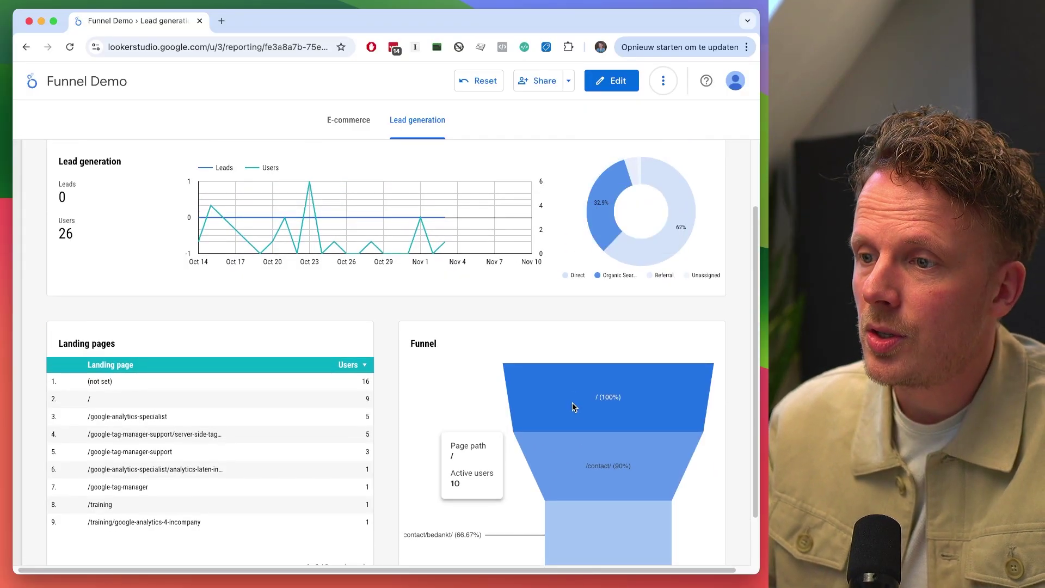
pyautogui.scroll(-2, 567, 408)
pyautogui.scroll(5, 564, 404)
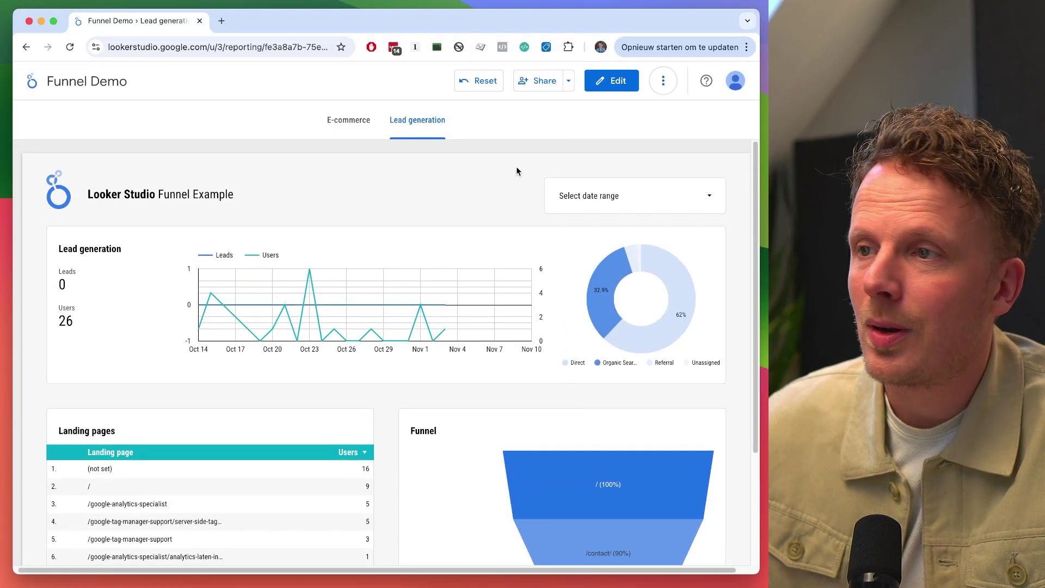
pyautogui.click(476, 80)
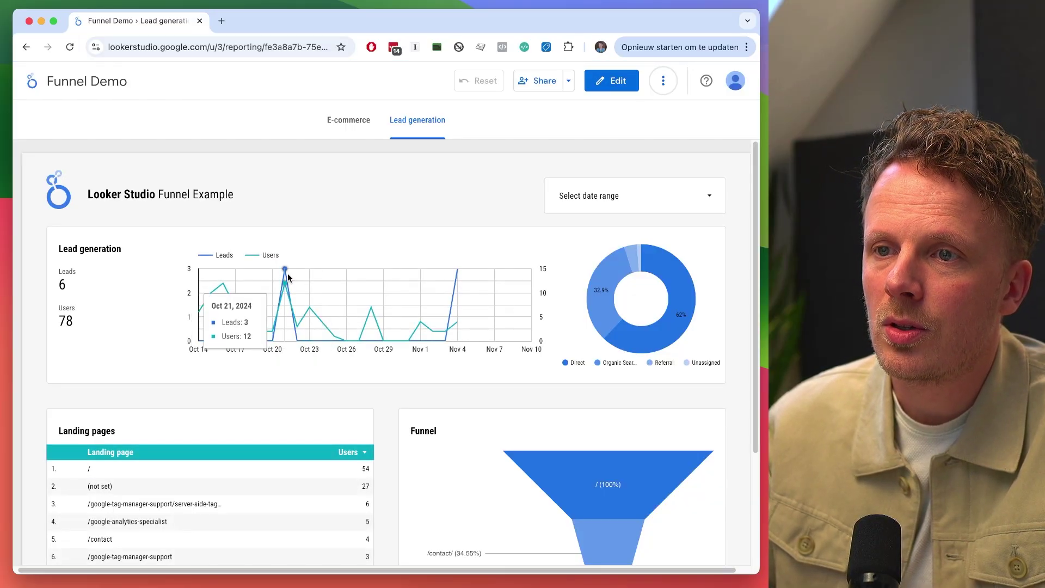
# Cross-filter the Lead generation page to Oct 21 and review the results.
pyautogui.click(283, 273)
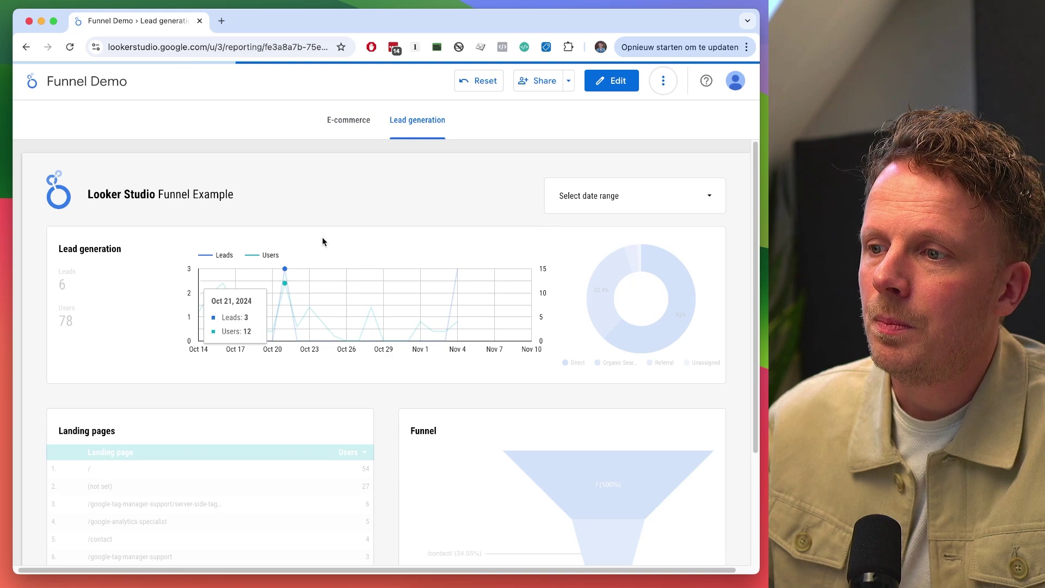
pyautogui.scroll(-3, 372, 196)
pyautogui.scroll(3, 371, 197)
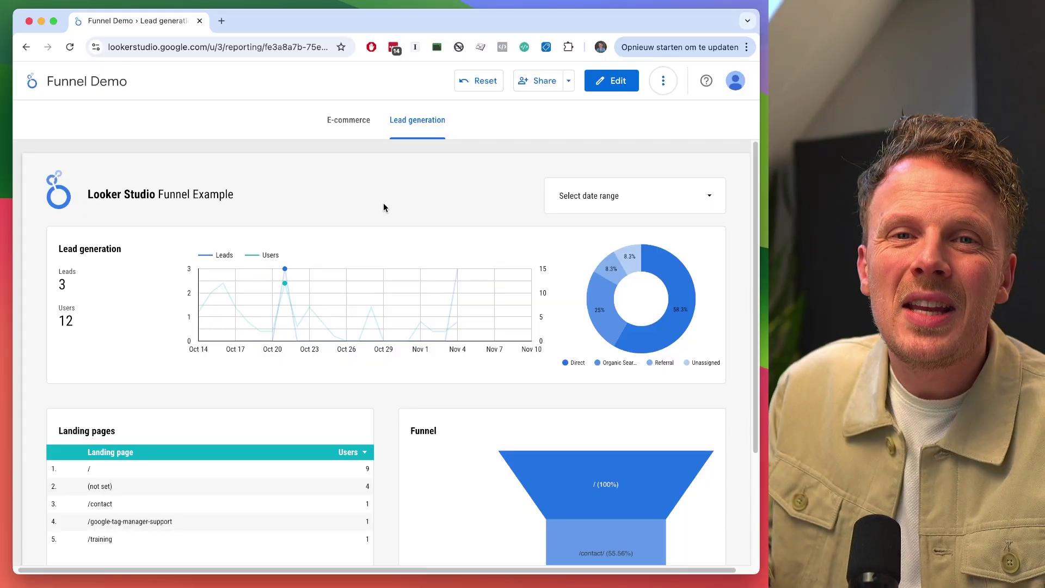
pyautogui.scroll(-3, 384, 205)
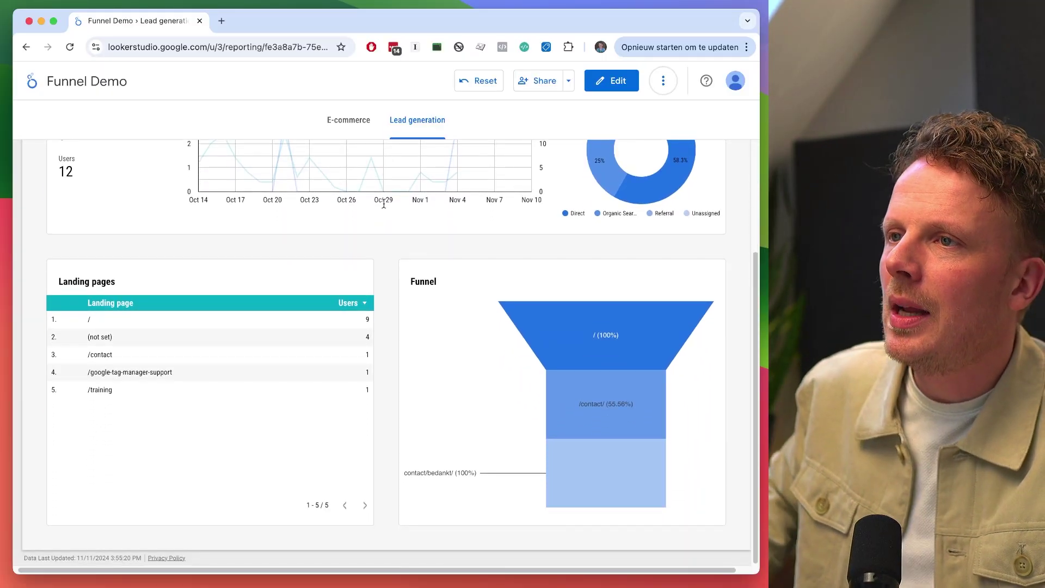
# Go to the E-commerce page and inspect its funnel from page_view to purchase.
pyautogui.click(360, 121)
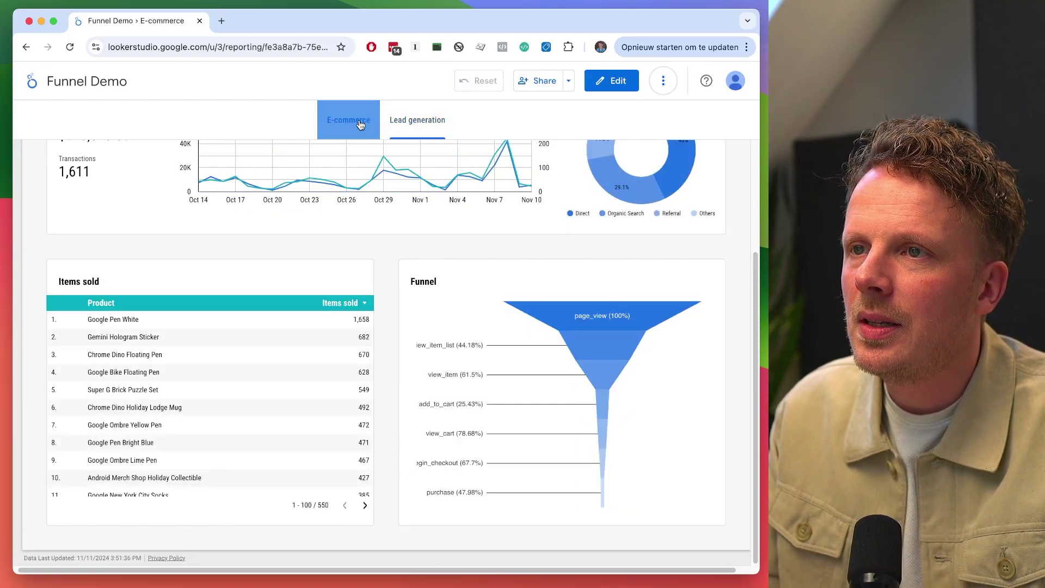
pyautogui.scroll(-3, 448, 177)
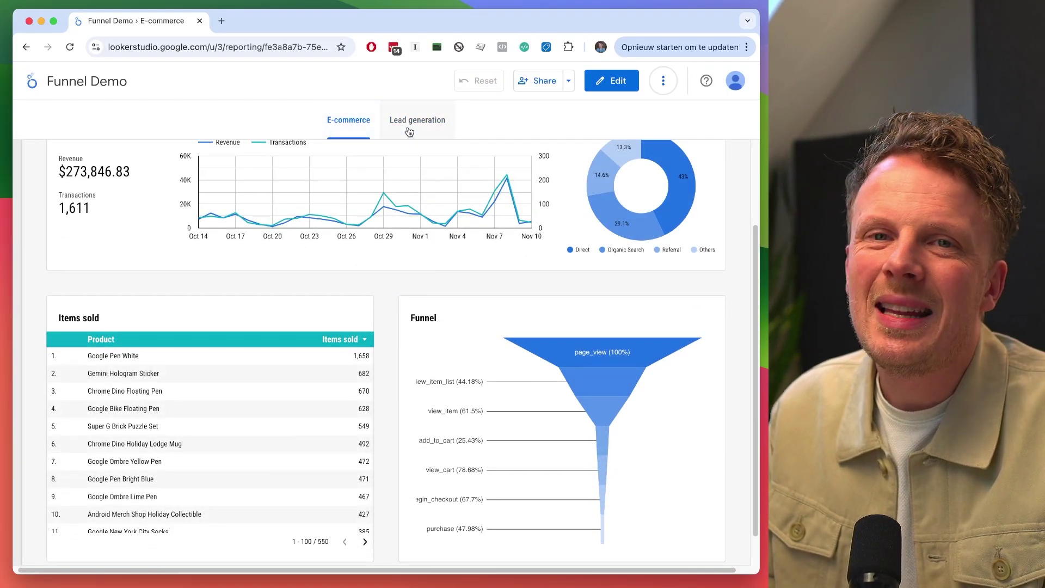
pyautogui.scroll(-1, 511, 177)
pyautogui.moveTo(587, 322)
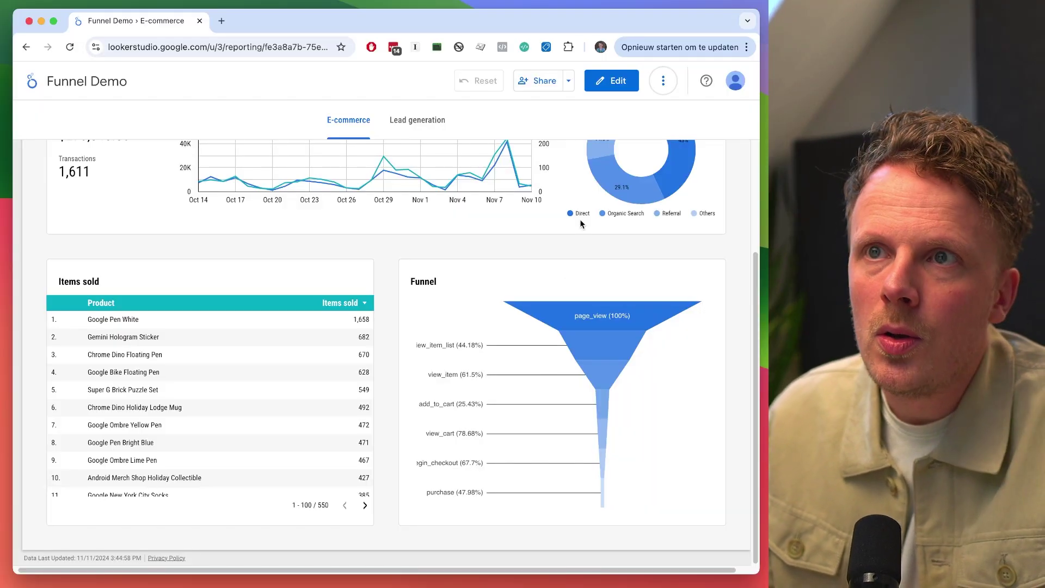
# Search for 'looker studio function list' in a new tab and open the Help Function list page.
pyautogui.press('super+t')
pyautogui.write('look')
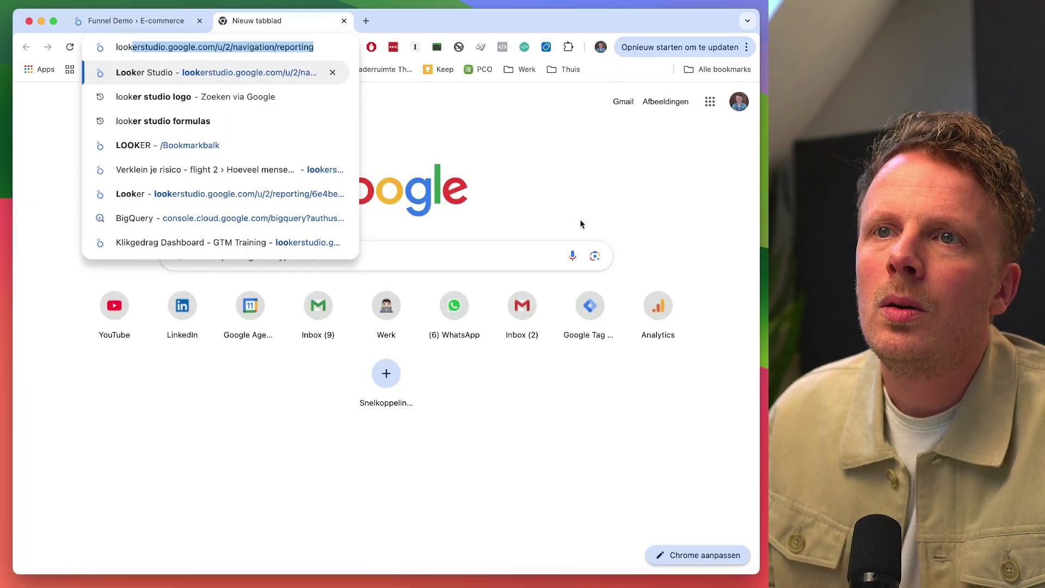
pyautogui.write('er studio function')
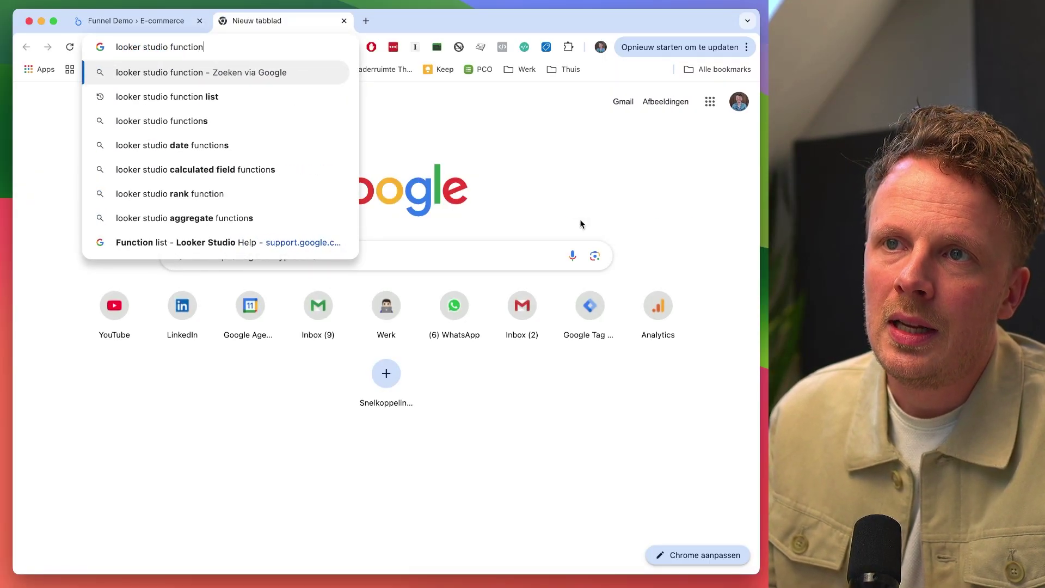
pyautogui.press('Down')
pyautogui.press('Return')
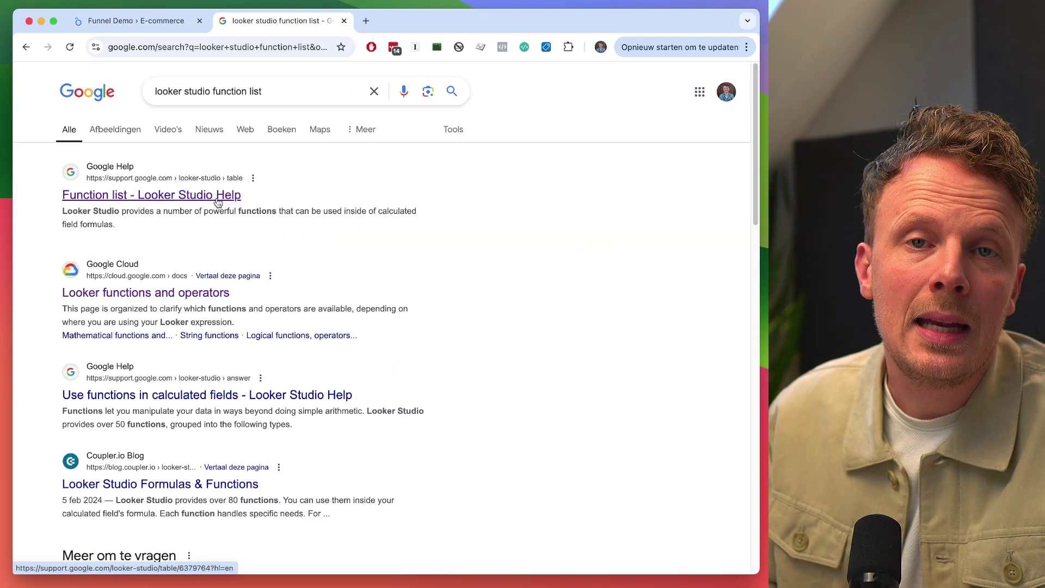
pyautogui.click(217, 197)
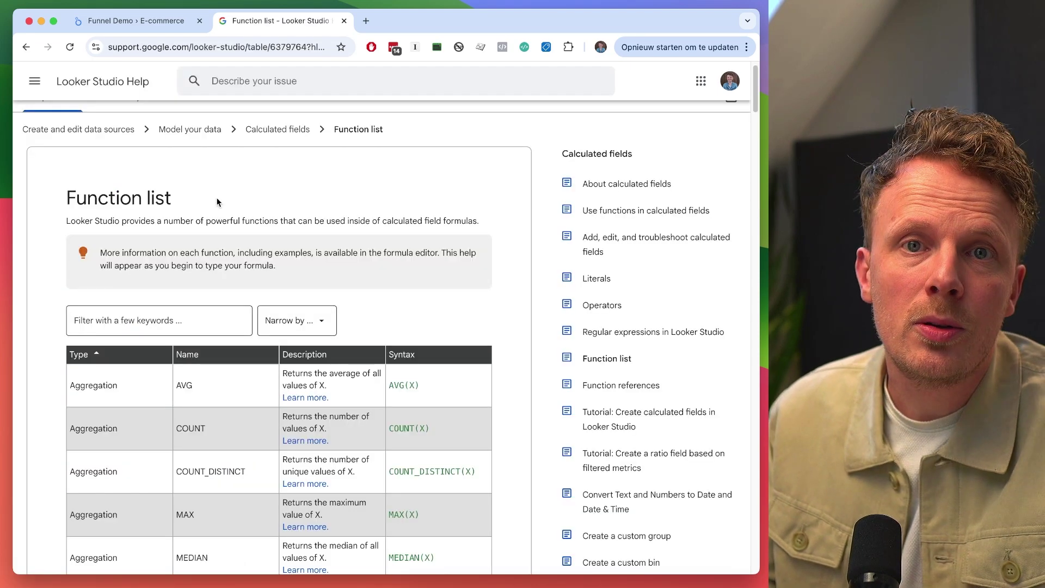
# Select the CASE syntax example on the Function list page and return to the Funnel Demo report.
pyautogui.scroll(-20, 217, 200)
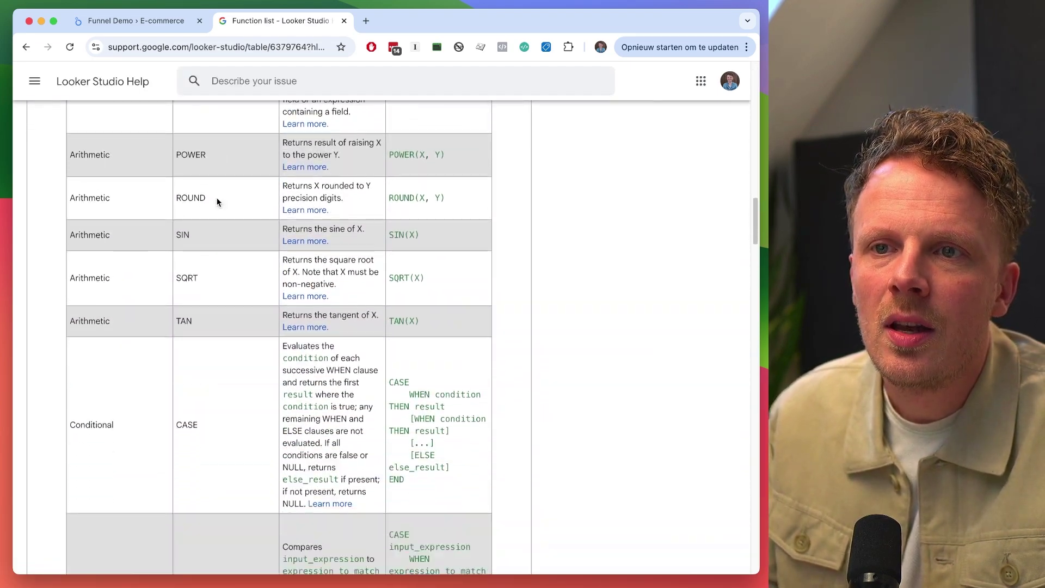
pyautogui.scroll(-15, 216, 202)
pyautogui.scroll(7, 217, 201)
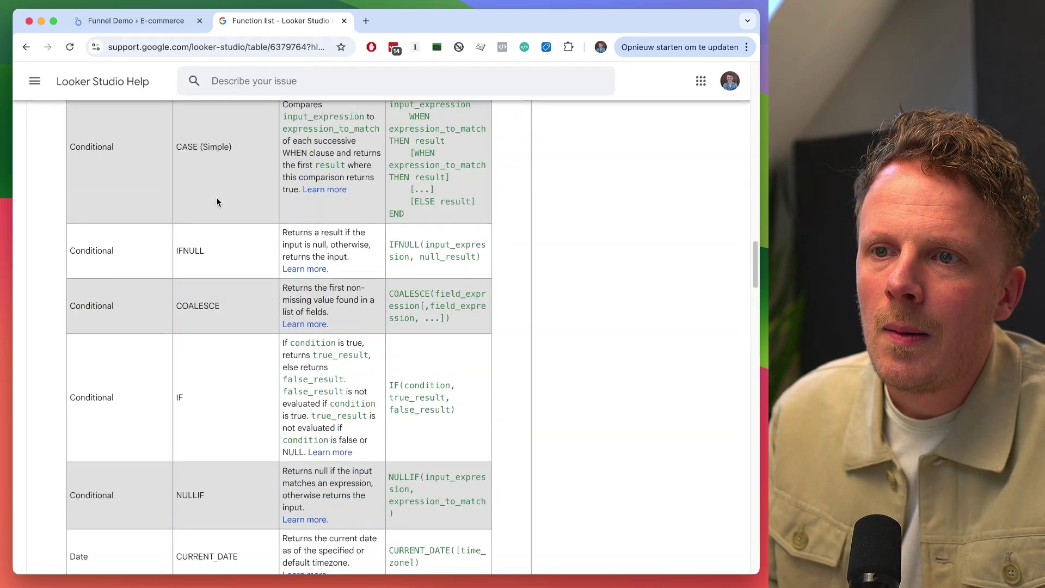
pyautogui.scroll(3, 217, 200)
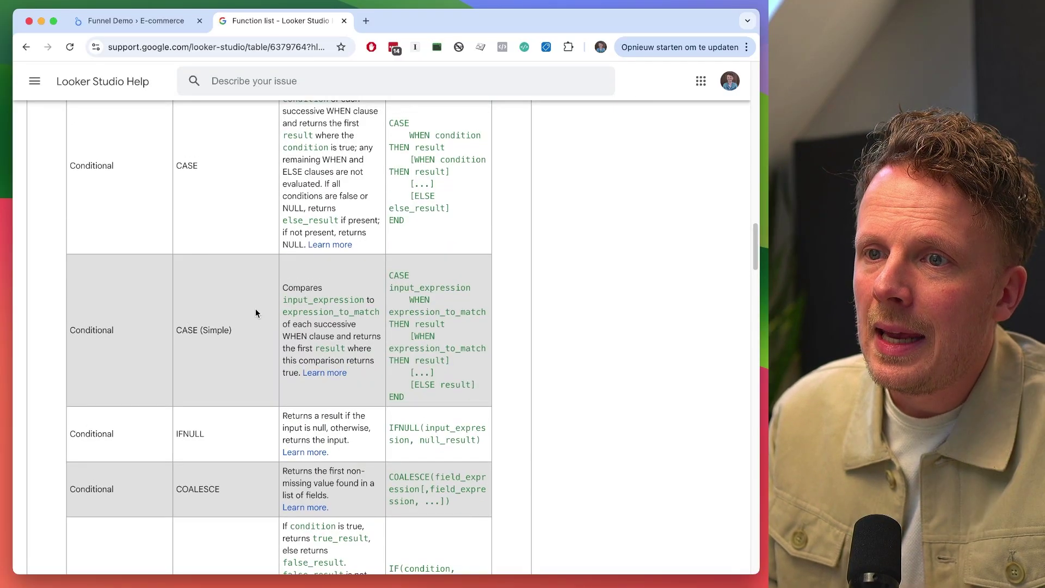
pyautogui.doubleClick(192, 326)
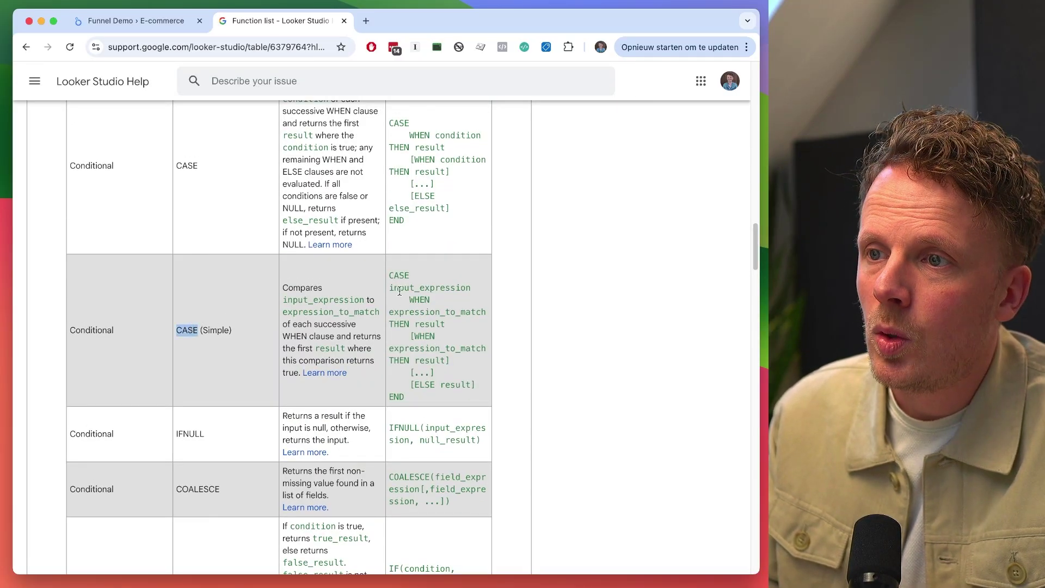
pyautogui.moveTo(399, 277); pyautogui.dragTo(404, 394)
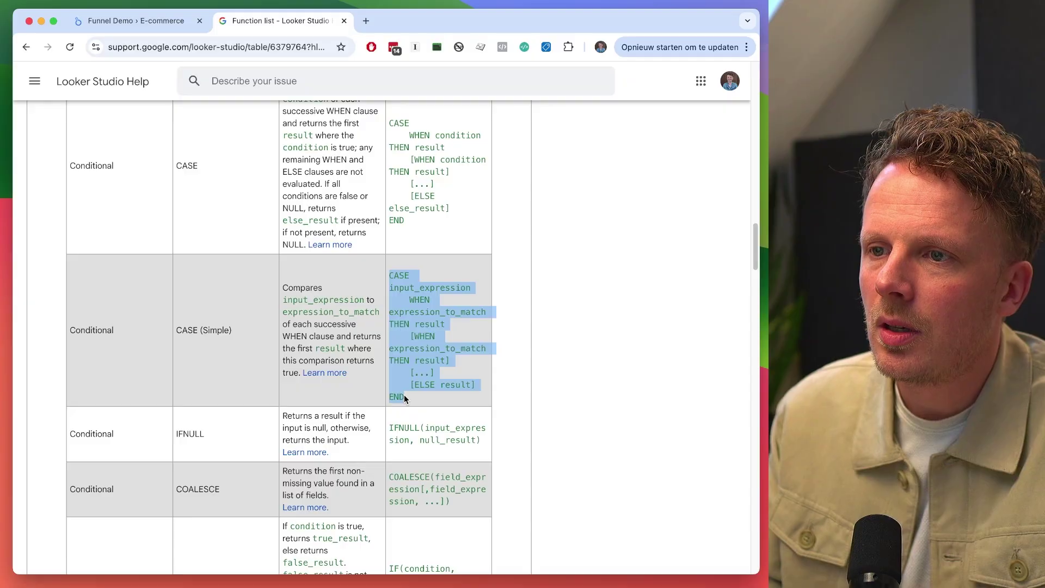
pyautogui.scroll(2, 404, 394)
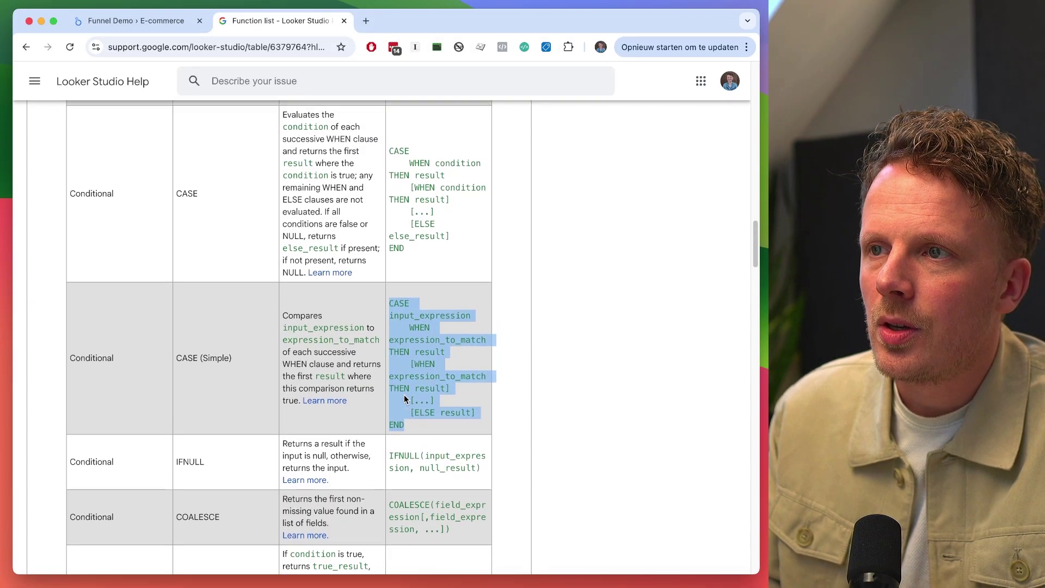
pyautogui.scroll(1, 404, 397)
pyautogui.moveTo(390, 169); pyautogui.dragTo(401, 272)
pyautogui.press('super+c')
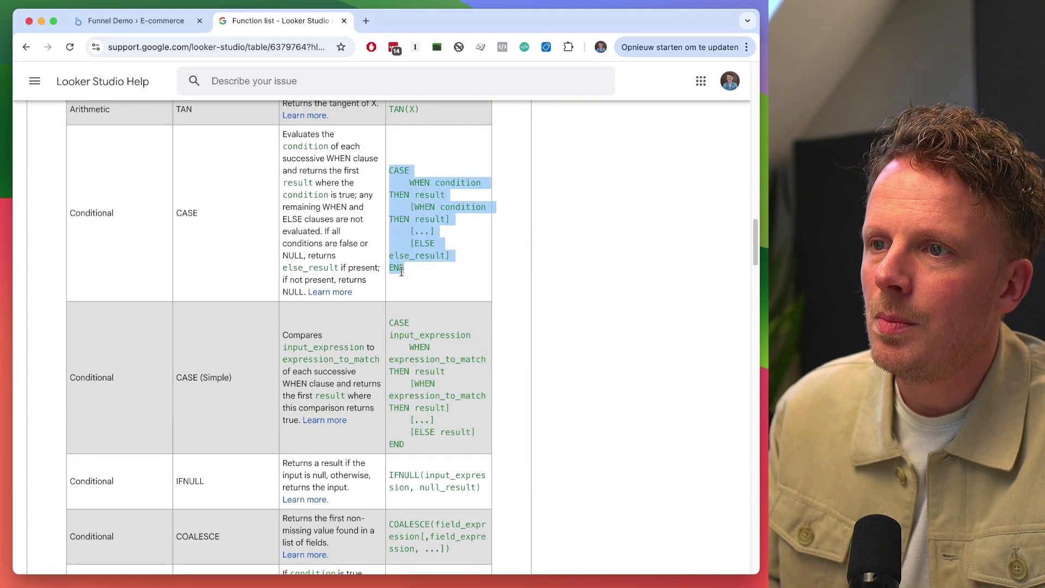
pyautogui.hotkey('ctrl', 'shift', 'Tab')
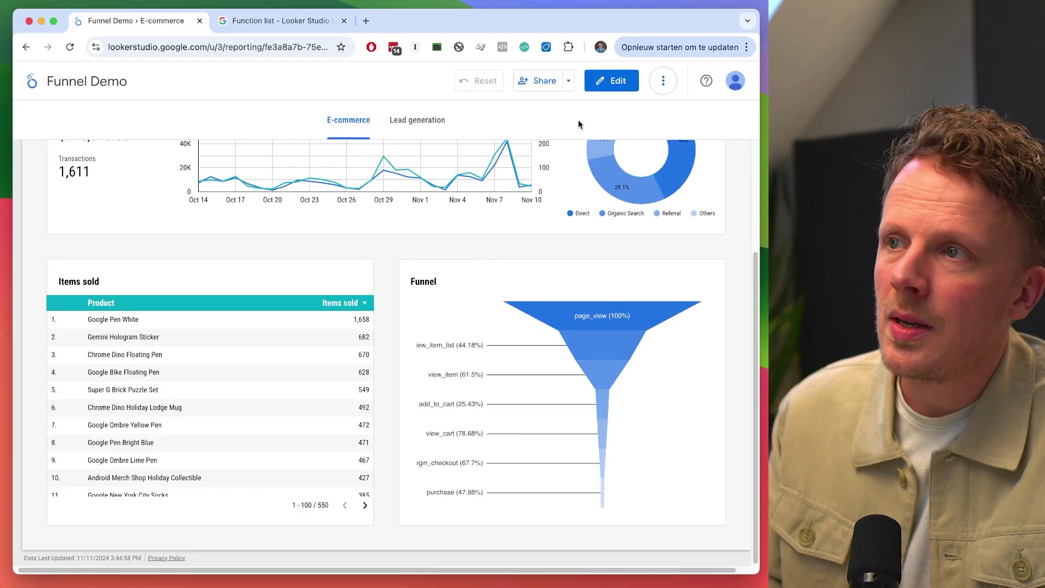
# In edit mode, add a calculated field named 'Ecommerce Funnel' on the funnel chart's dimension.
pyautogui.click(612, 81)
pyautogui.click(263, 376)
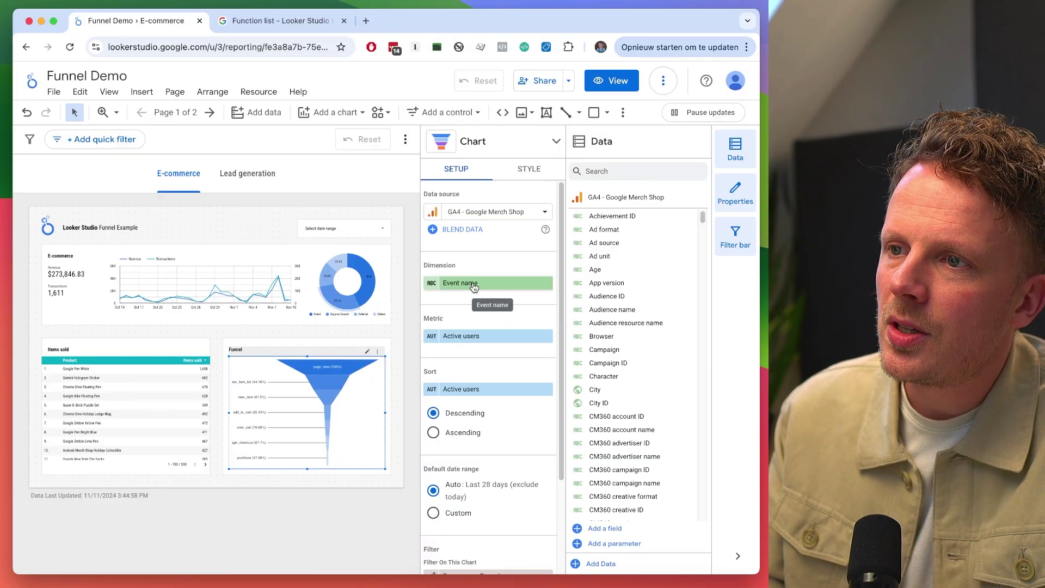
pyautogui.click(473, 285)
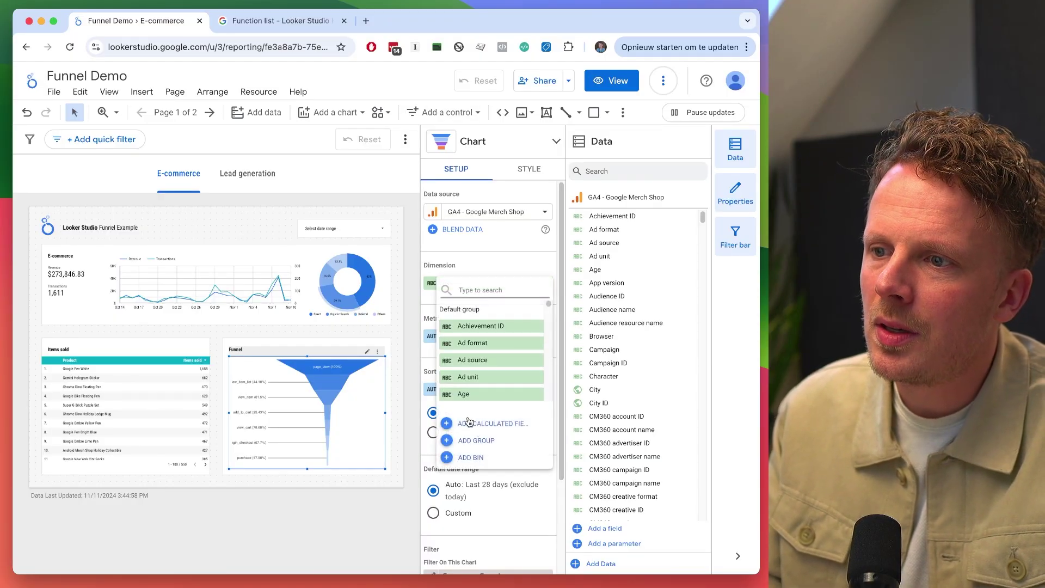
pyautogui.click(491, 424)
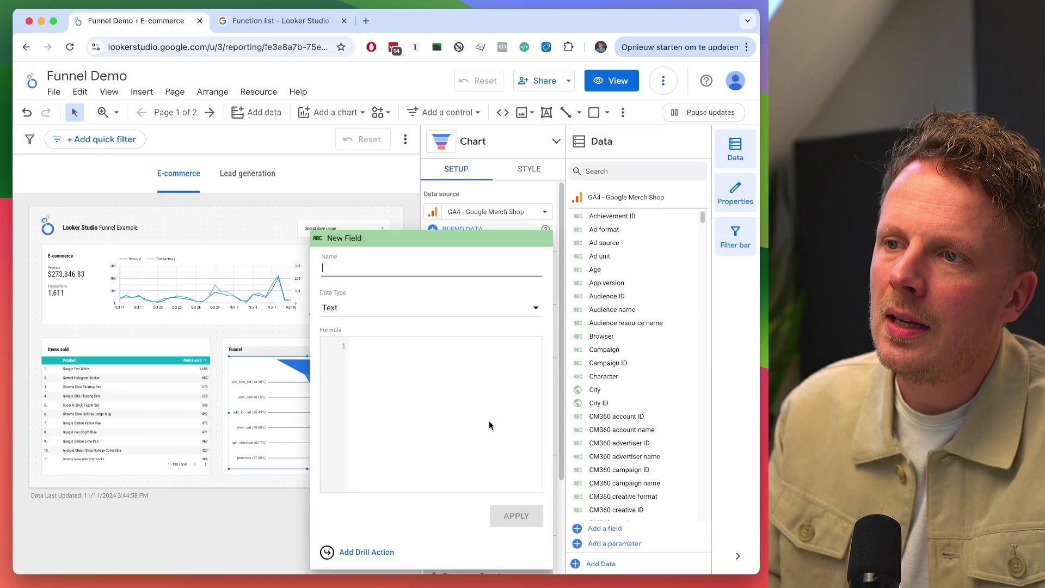
pyautogui.write('E')
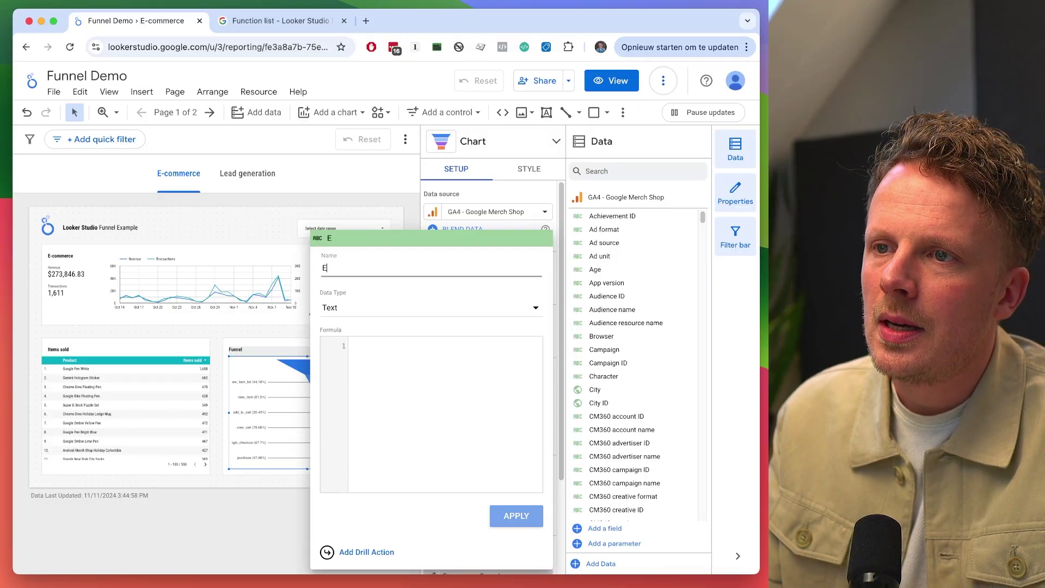
pyautogui.write('commerce F')
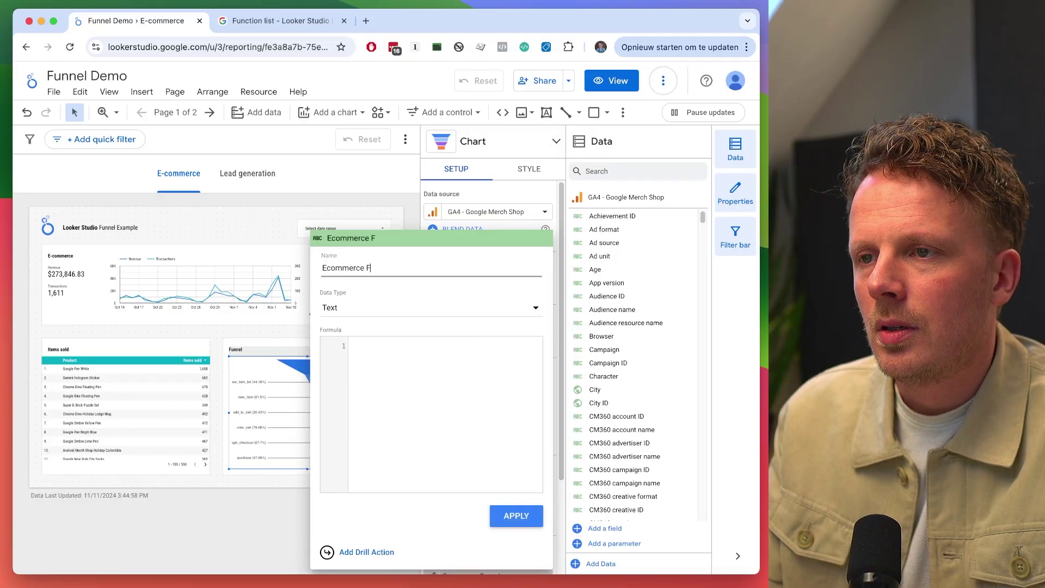
pyautogui.write('unnel')
# Paste the CASE template and make its first line map event = "page_view" to "All Users".
pyautogui.click(468, 391)
pyautogui.press('super+v')
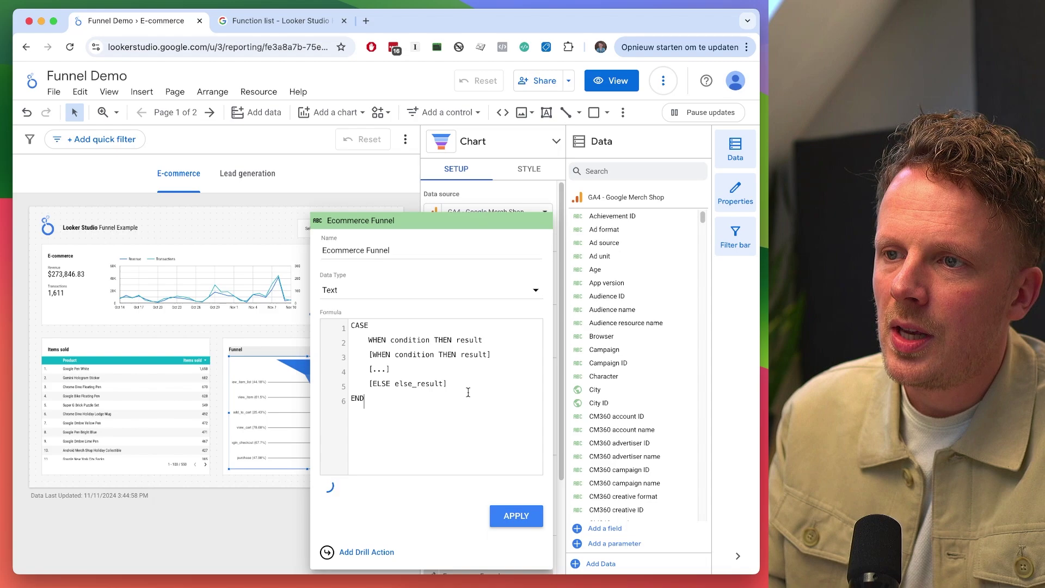
pyautogui.doubleClick(414, 341)
pyautogui.write('ev')
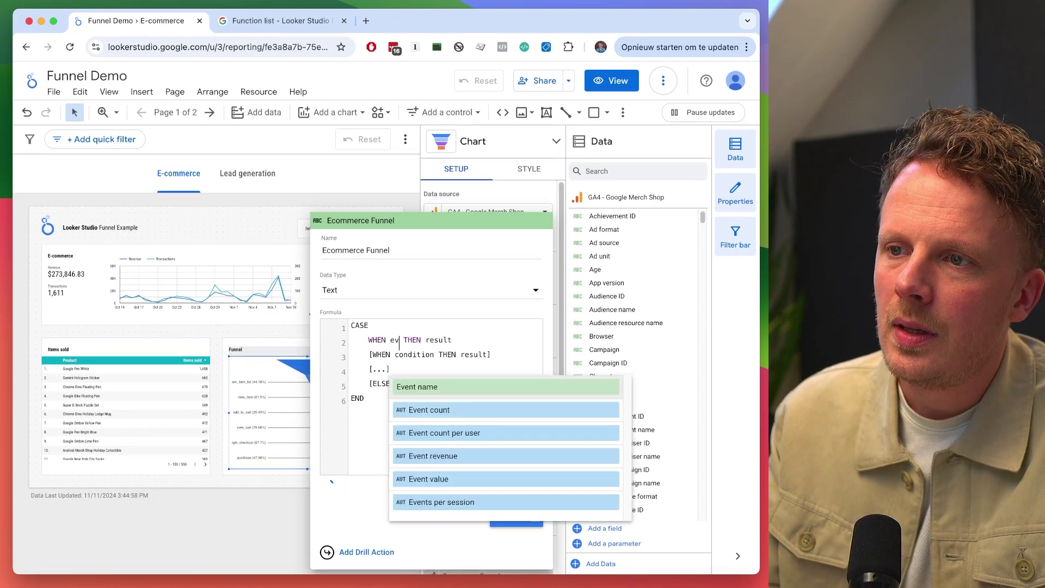
pyautogui.write('ent name= ')
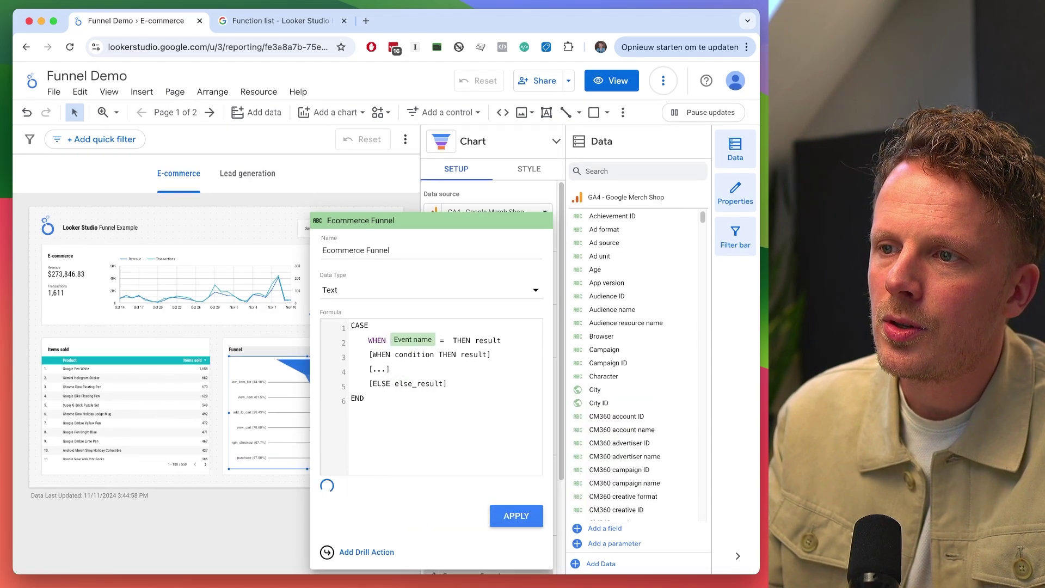
pyautogui.write('"page_view')
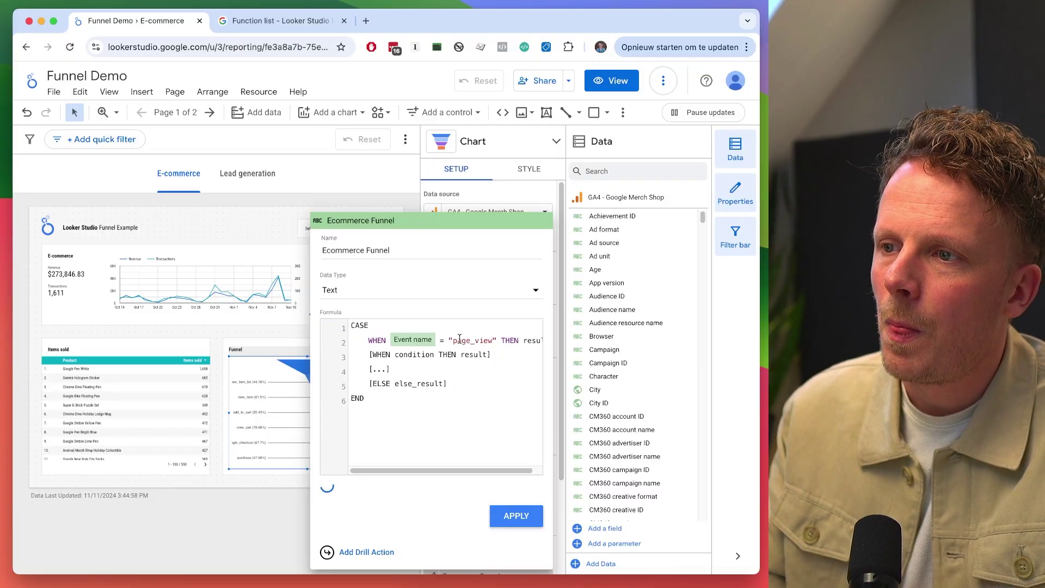
pyautogui.press('super+Right')
pyautogui.hotkey('alt', 'shift', 'Left')
pyautogui.press('BackSpace')
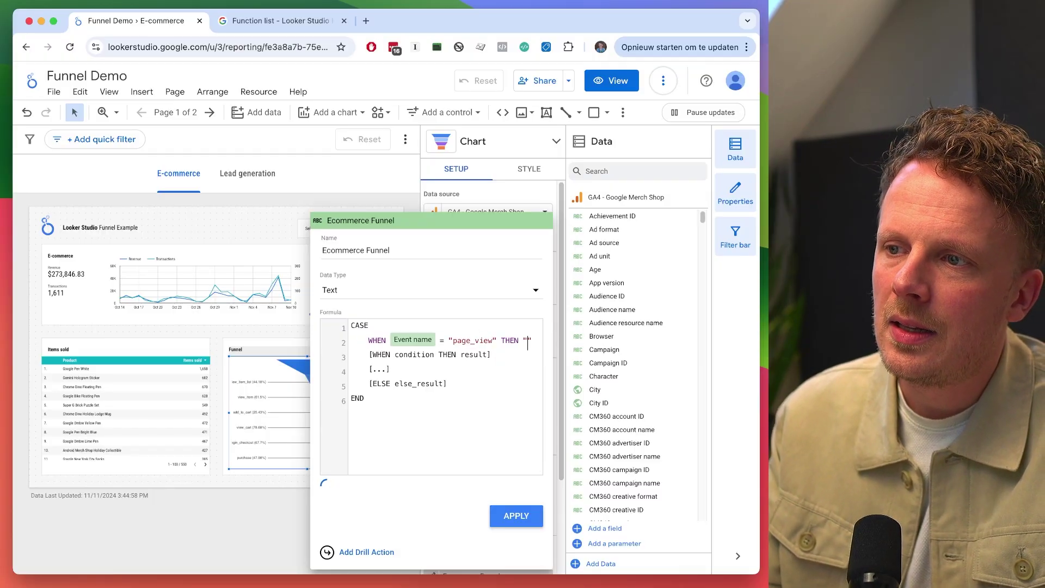
pyautogui.write('"All Users')
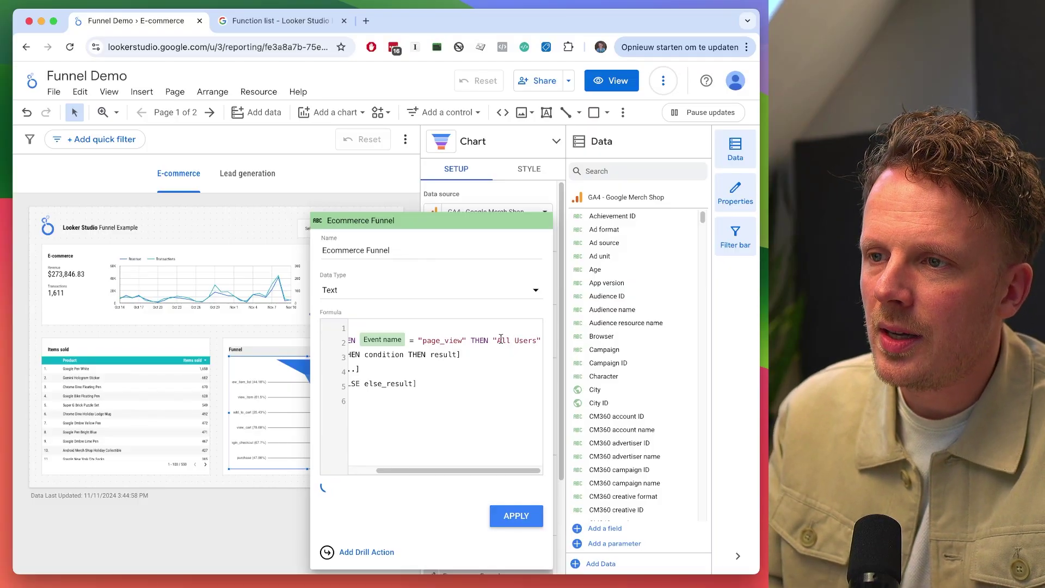
pyautogui.doubleClick(438, 340)
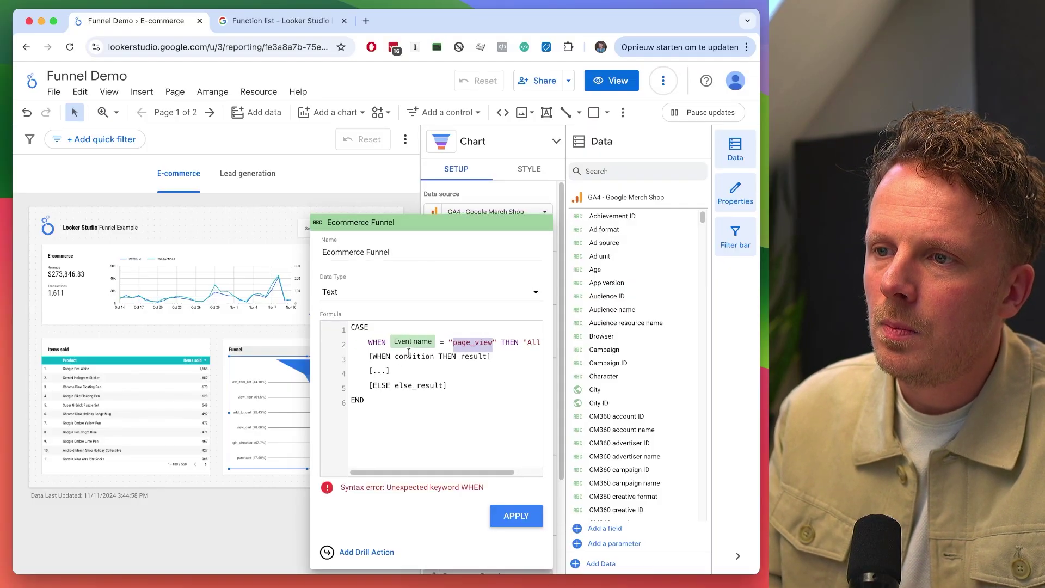
# Delete the leftover template lines and duplicate the page_view WHEN line twice.
pyautogui.click(372, 351)
pyautogui.keyDown('shift'); pyautogui.click(460, 384); pyautogui.keyUp('shift')
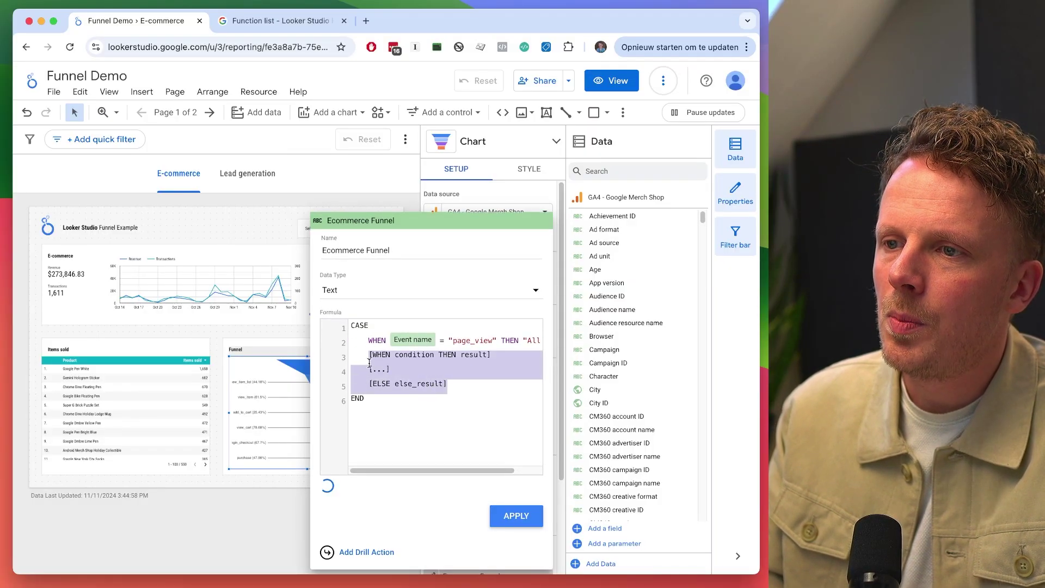
pyautogui.press('BackSpace')
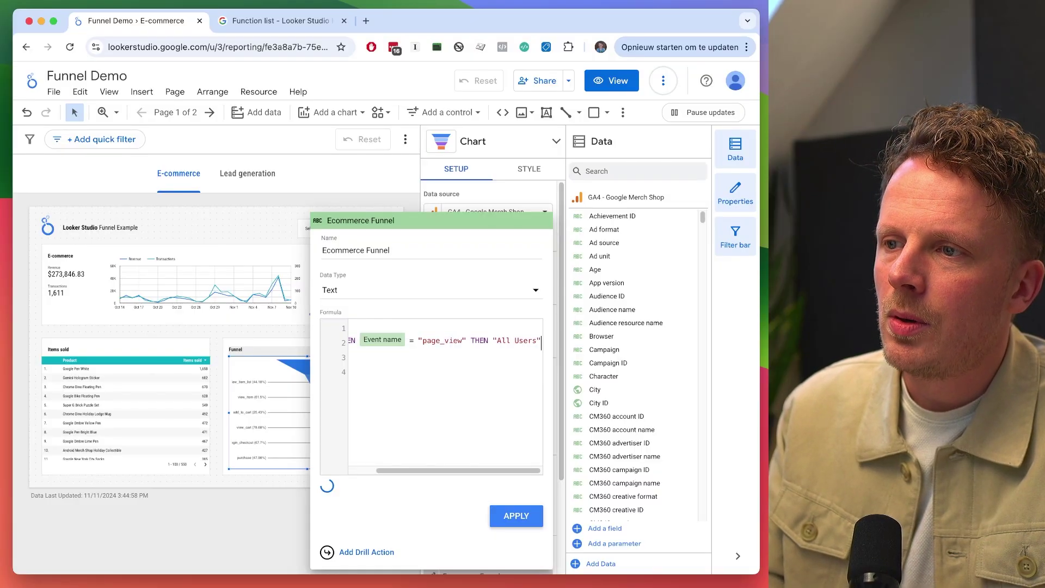
pyautogui.hotkey('ctrl', 'v')
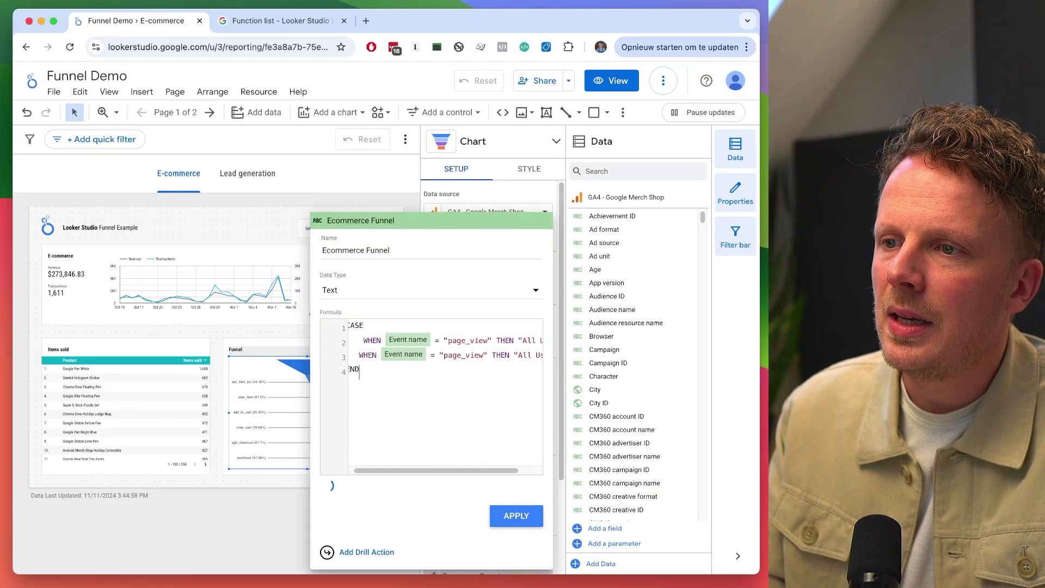
pyautogui.write('WHEN Event name = "page_view" THEN "All Users"')
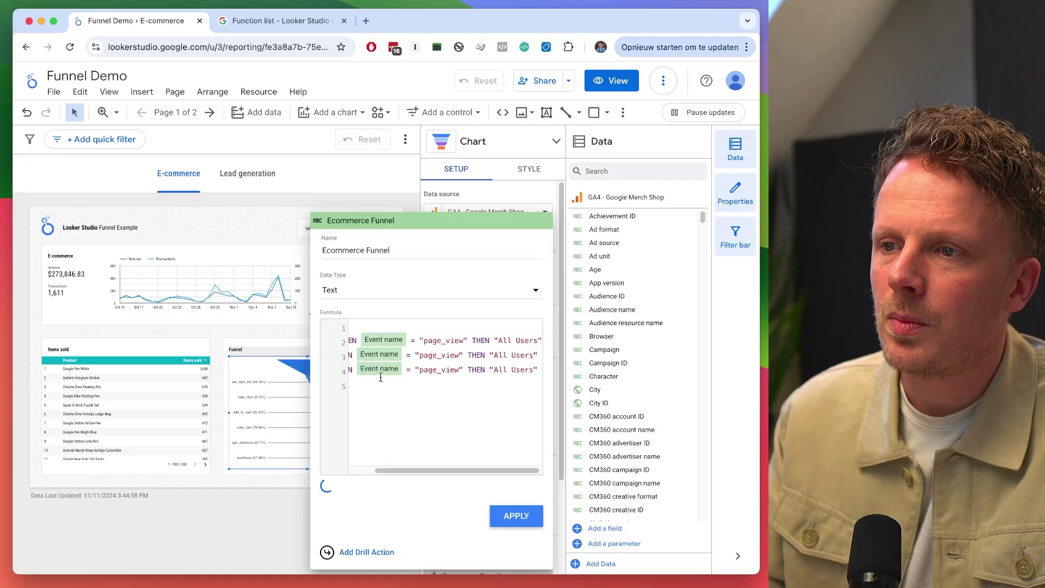
# Change the third line to map view_item_list to "Product list".
pyautogui.hscroll(-2, 381, 378)
pyautogui.doubleClick(461, 357)
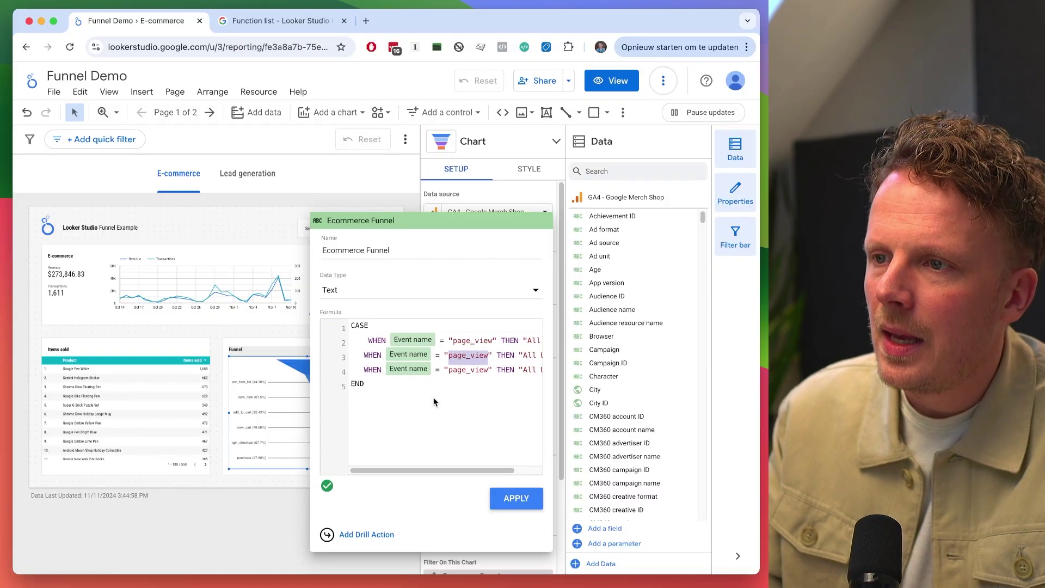
pyautogui.write('view_item')
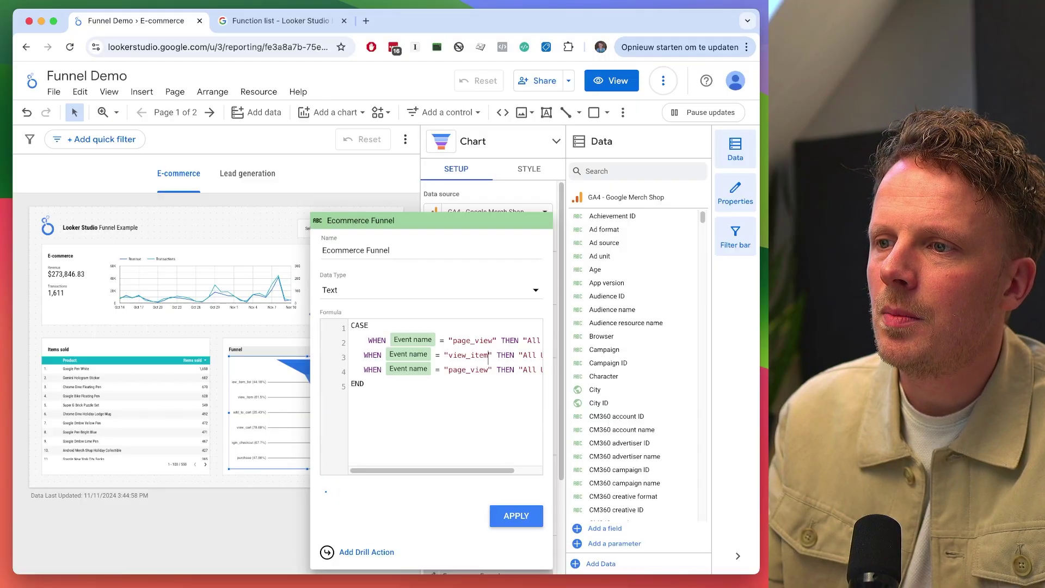
pyautogui.write('_list')
pyautogui.hscroll(2, 535, 400)
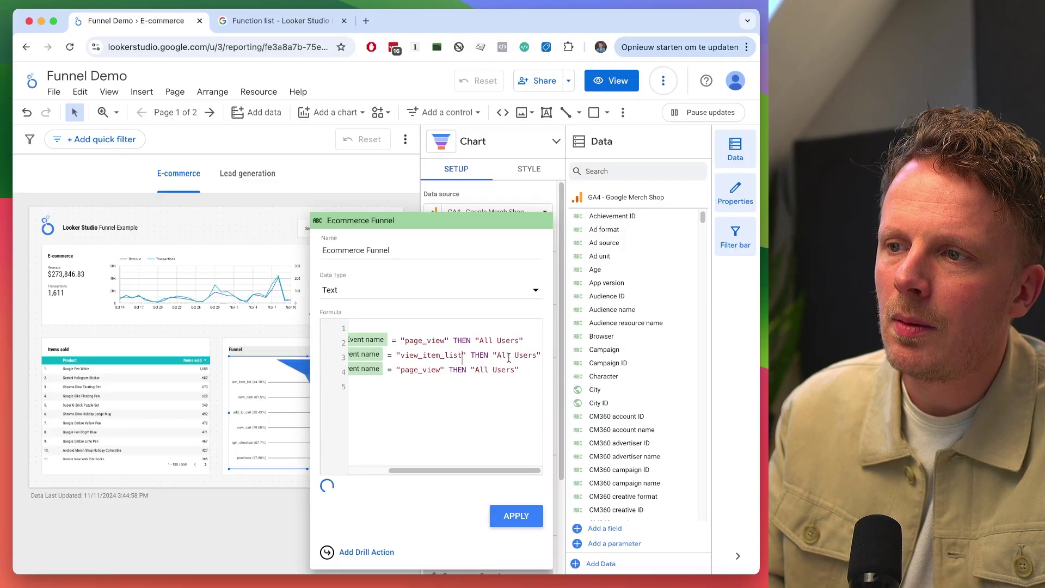
pyautogui.moveTo(497, 357); pyautogui.dragTo(538, 357)
pyautogui.write('I')
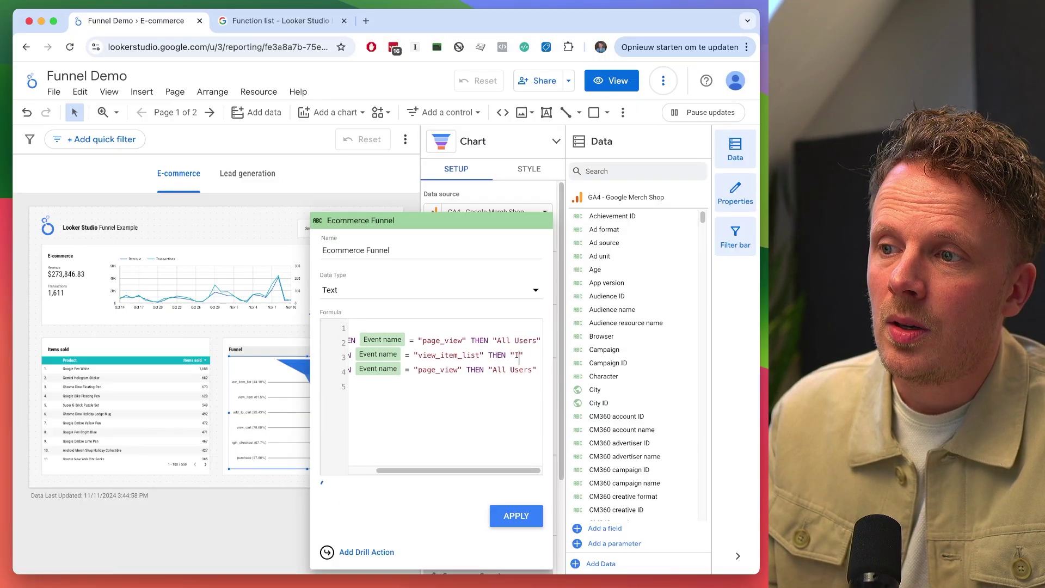
pyautogui.write('te')
pyautogui.press('BackSpace')
pyautogui.press('BackSpace')
pyautogui.write('Product list')
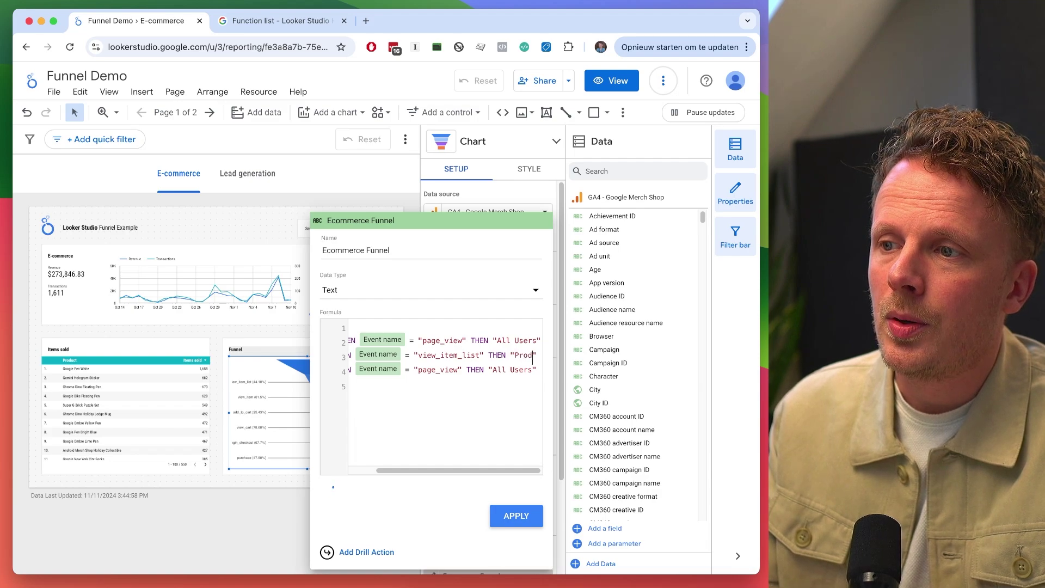
# Change the fourth line to map view_item to "Product page".
pyautogui.hscroll(-2, 440, 371)
pyautogui.doubleClick(440, 370)
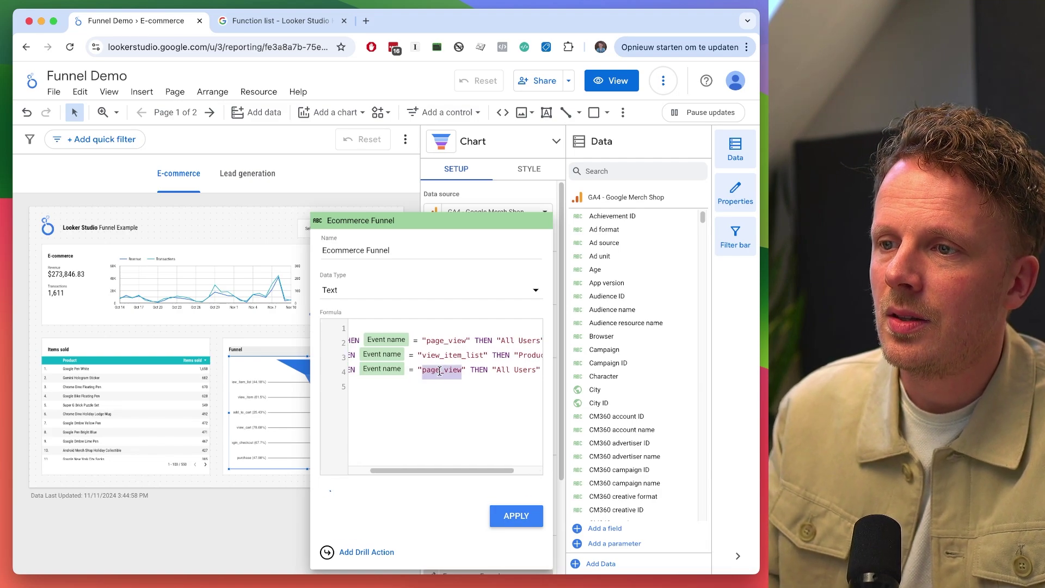
pyautogui.write('view_')
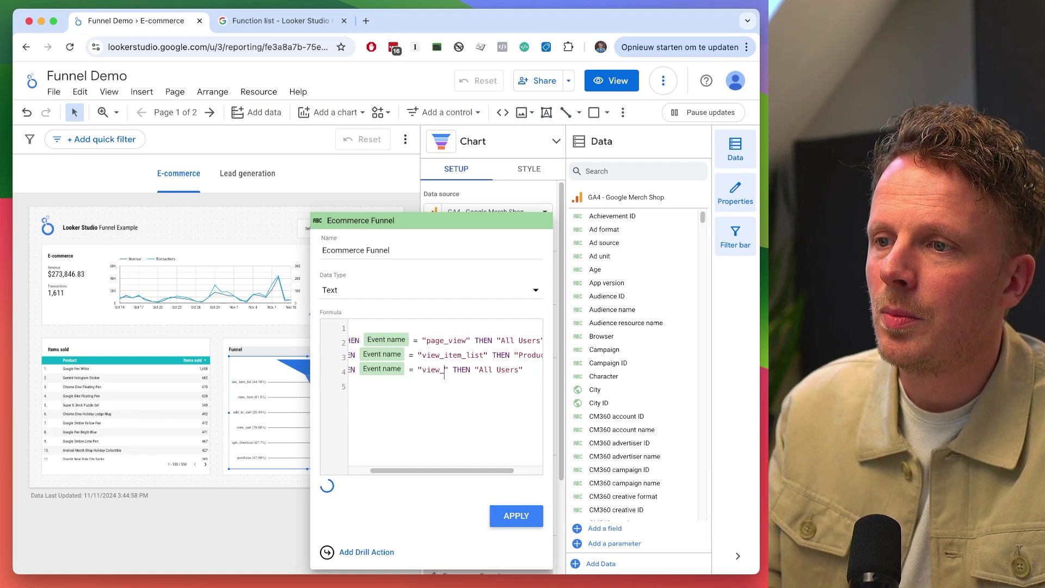
pyautogui.write('item')
pyautogui.moveTo(536, 370); pyautogui.dragTo(497, 369)
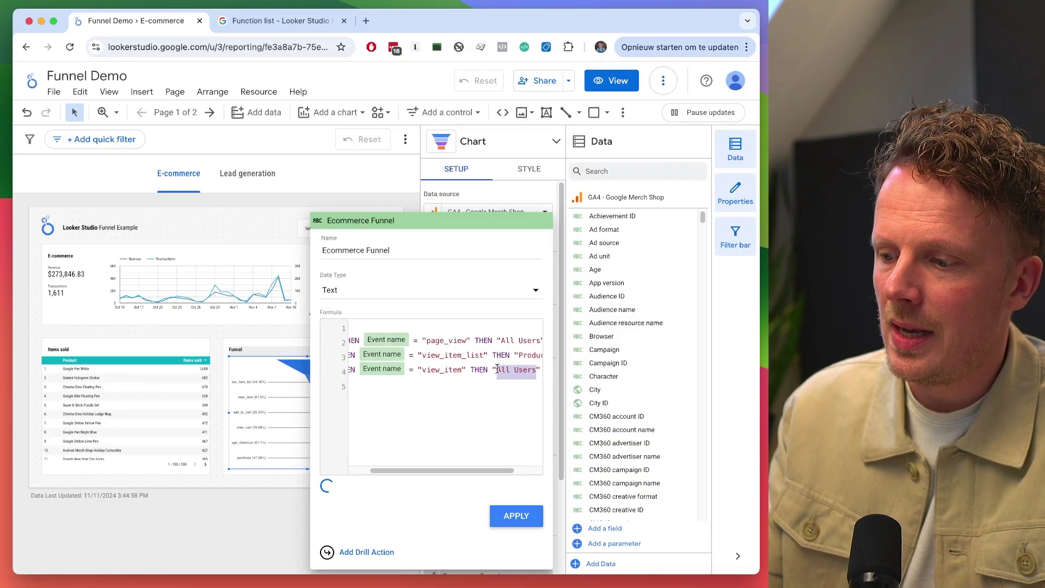
pyautogui.write('Product page')
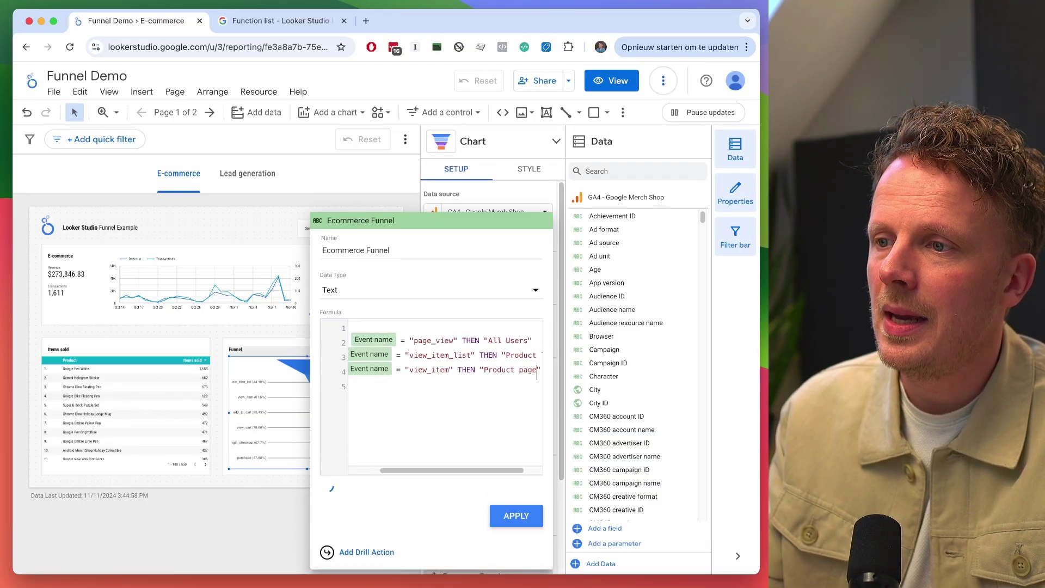
# Add four more copies of the view_item line and tidy the indentation of all lines.
pyautogui.press('Return')
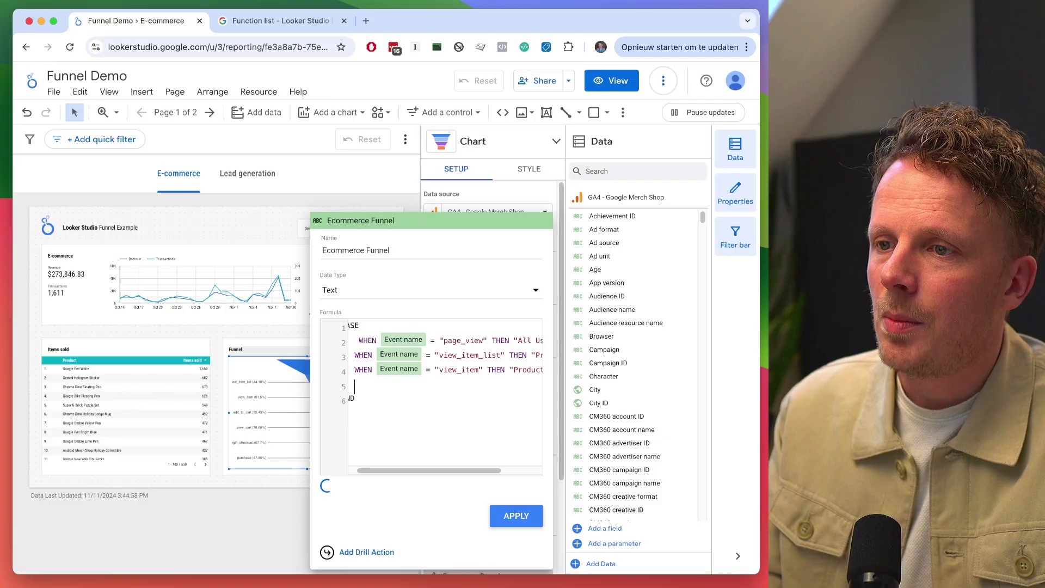
pyautogui.hotkey('ctrl', 'v')
pyautogui.hotkey('ctrl', 'v')
pyautogui.hotkey('ctrl', 'v')
pyautogui.hotkey('ctrl', 'v')
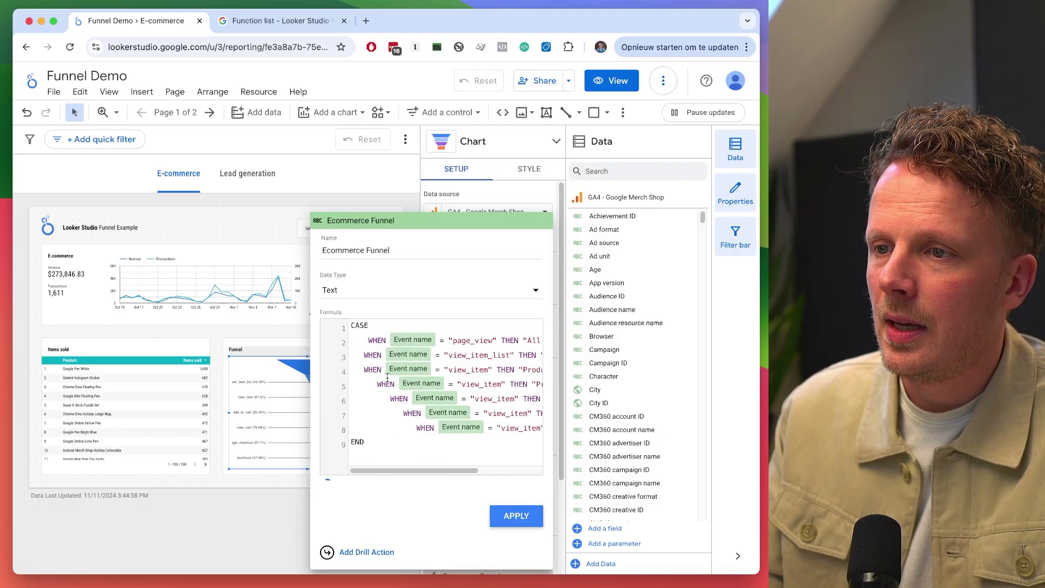
pyautogui.press('BackSpace')
pyautogui.press('BackSpace')
pyautogui.press('BackSpace')
pyautogui.press('Down')
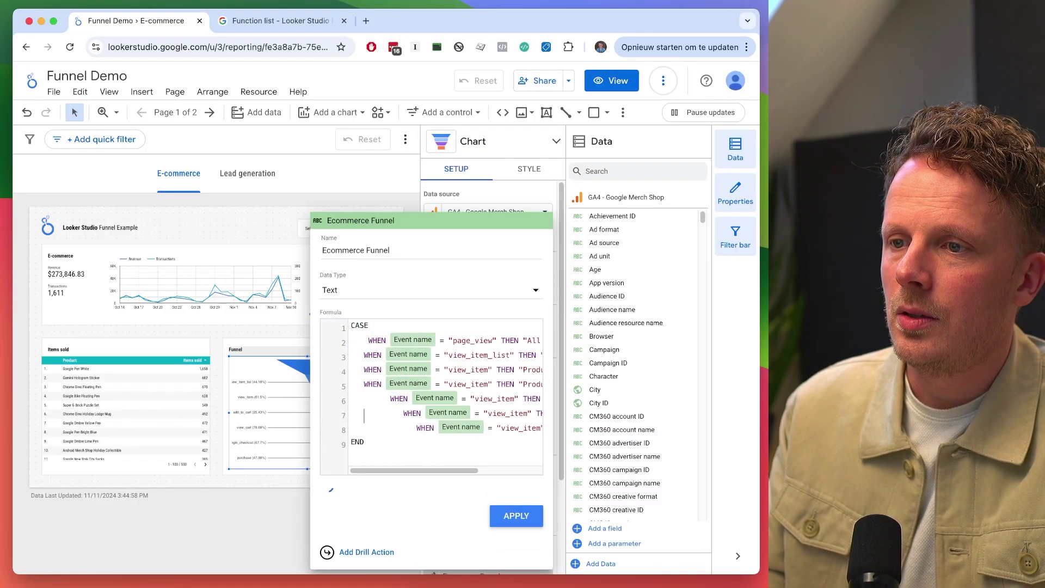
pyautogui.press('Delete')
pyautogui.press('Delete')
pyautogui.press('Delete')
pyautogui.press('Delete')
pyautogui.press('Delete')
pyautogui.press('Delete')
pyautogui.press('Down')
pyautogui.press('Delete')
pyautogui.press('Delete')
pyautogui.press('Delete')
pyautogui.press('Delete')
pyautogui.press('Delete')
pyautogui.press('Delete')
pyautogui.press('Delete')
pyautogui.press('Delete')
pyautogui.press('Delete')
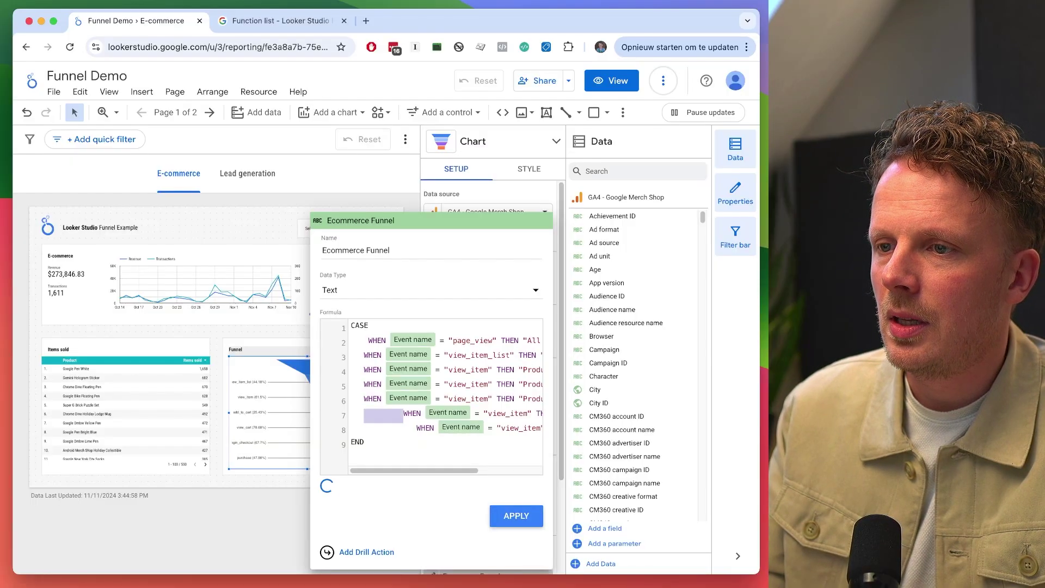
pyautogui.press('Down')
pyautogui.press('Delete')
pyautogui.press('Delete')
pyautogui.press('Delete')
pyautogui.press('Delete')
pyautogui.press('Delete')
pyautogui.press('Delete')
pyautogui.press('Delete')
pyautogui.press('Delete')
pyautogui.press('Delete')
pyautogui.press('Delete')
pyautogui.press('Delete')
pyautogui.press('Delete')
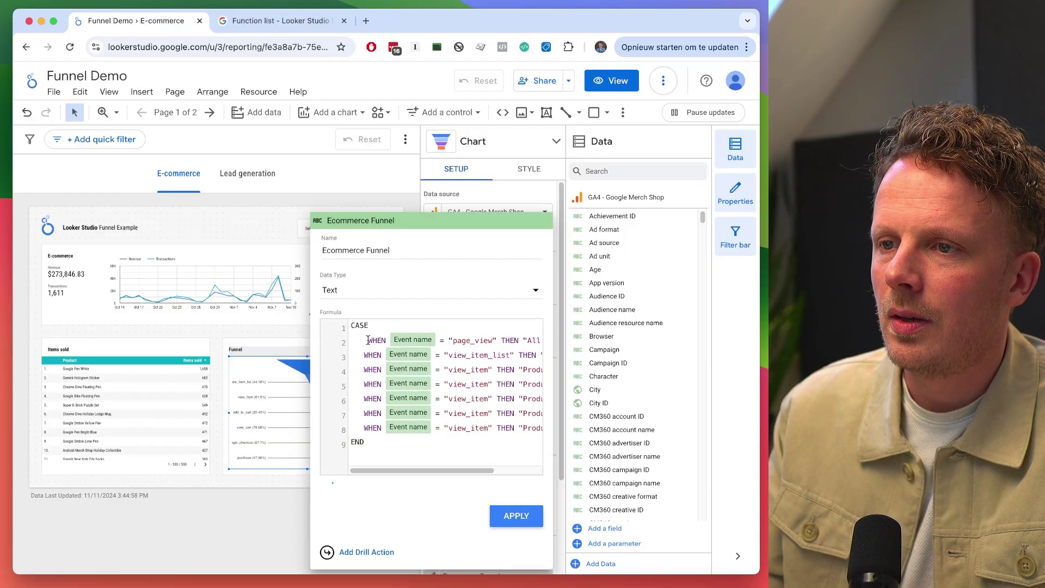
pyautogui.click(368, 341)
pyautogui.press('BackSpace')
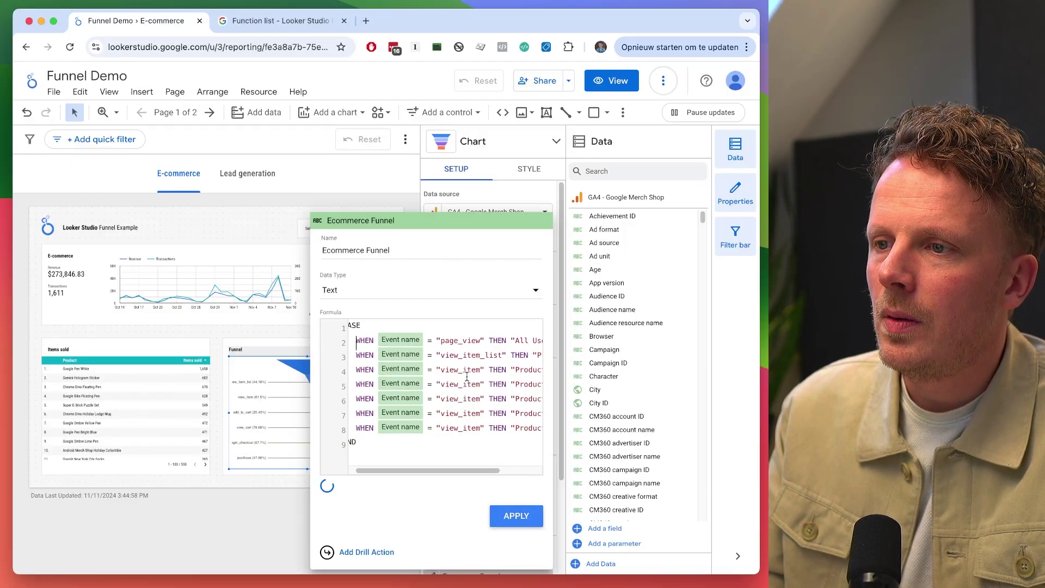
# Change the fifth line to map add_to_cart to an "Add to cart" label.
pyautogui.doubleClick(464, 386)
pyautogui.write('add_to_cart')
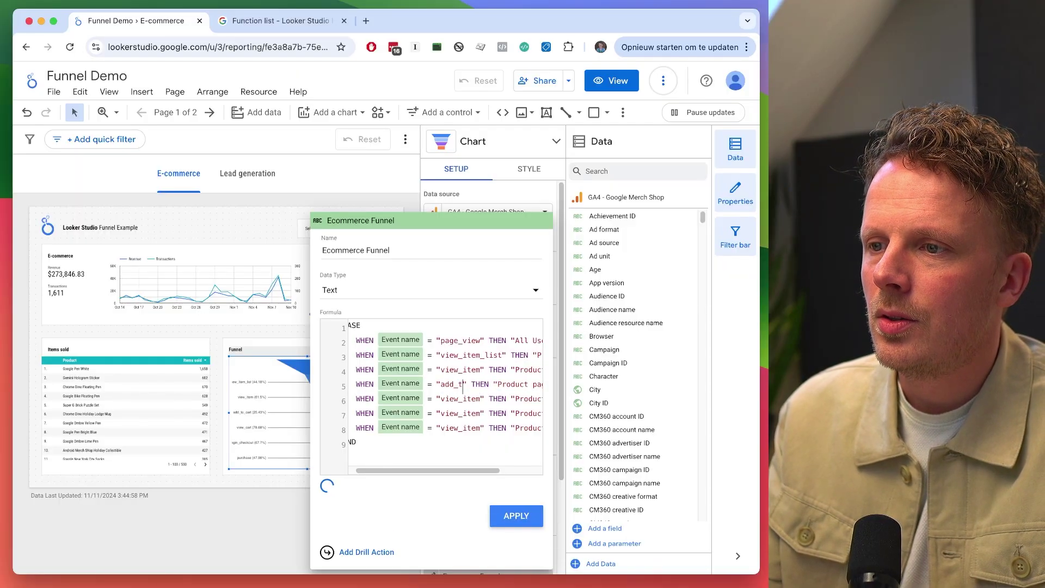
pyautogui.hscroll(2, 482, 390)
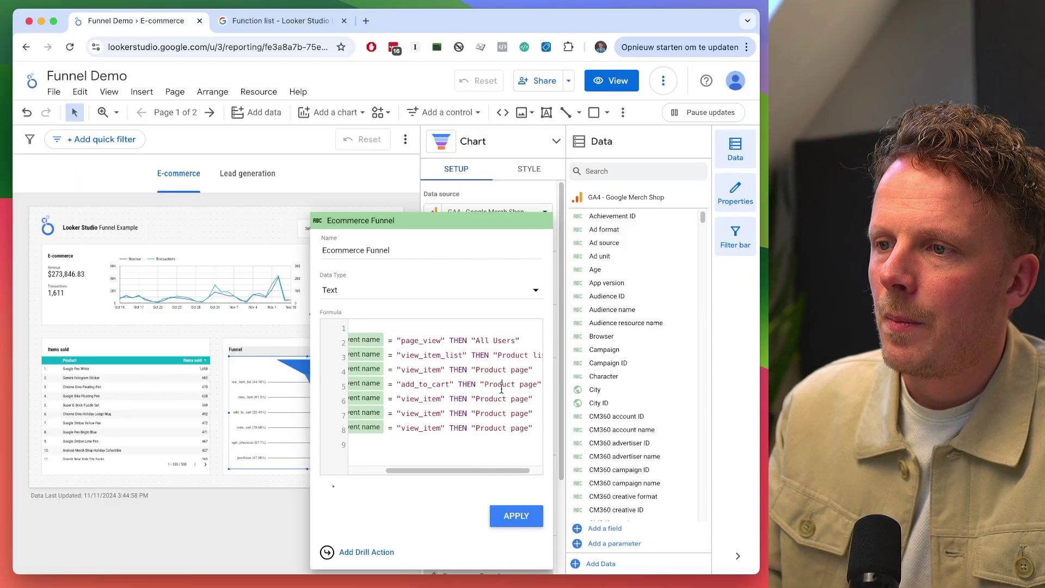
pyautogui.moveTo(501, 389); pyautogui.dragTo(524, 388)
pyautogui.write('A')
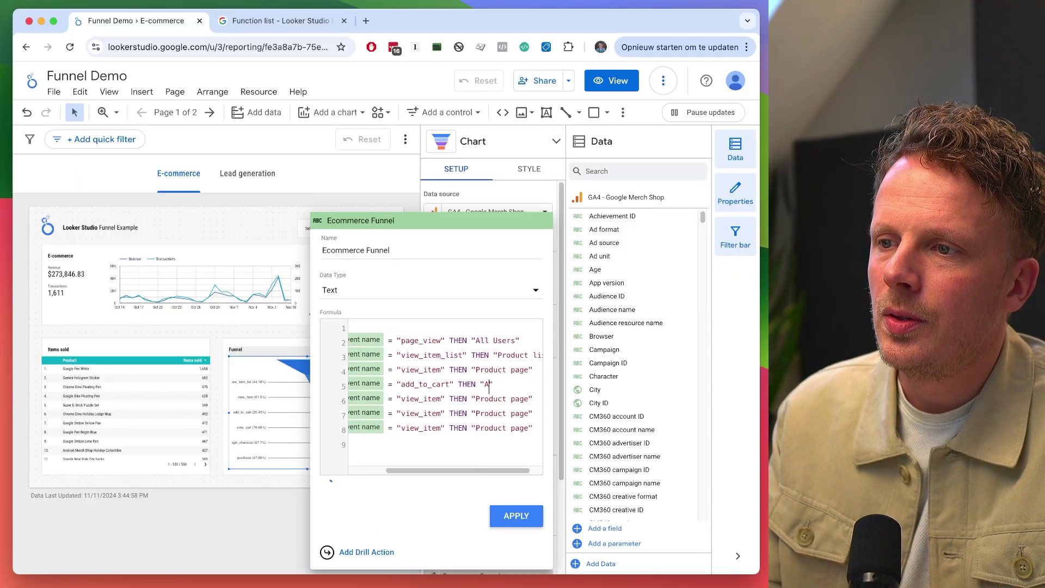
pyautogui.write('dd to cart')
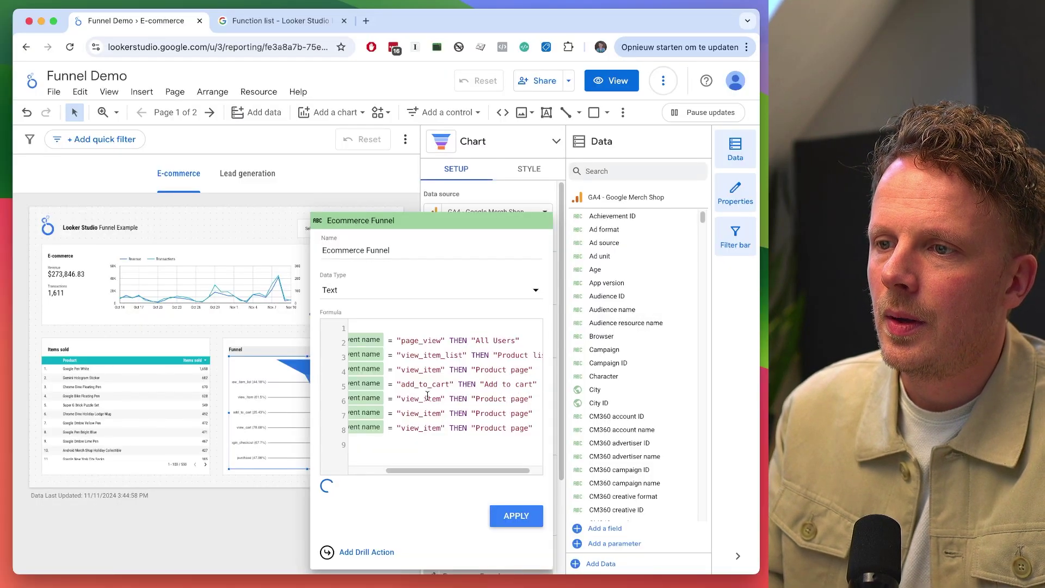
# Change the sixth line to map view_cart to "Cart page".
pyautogui.doubleClick(421, 398)
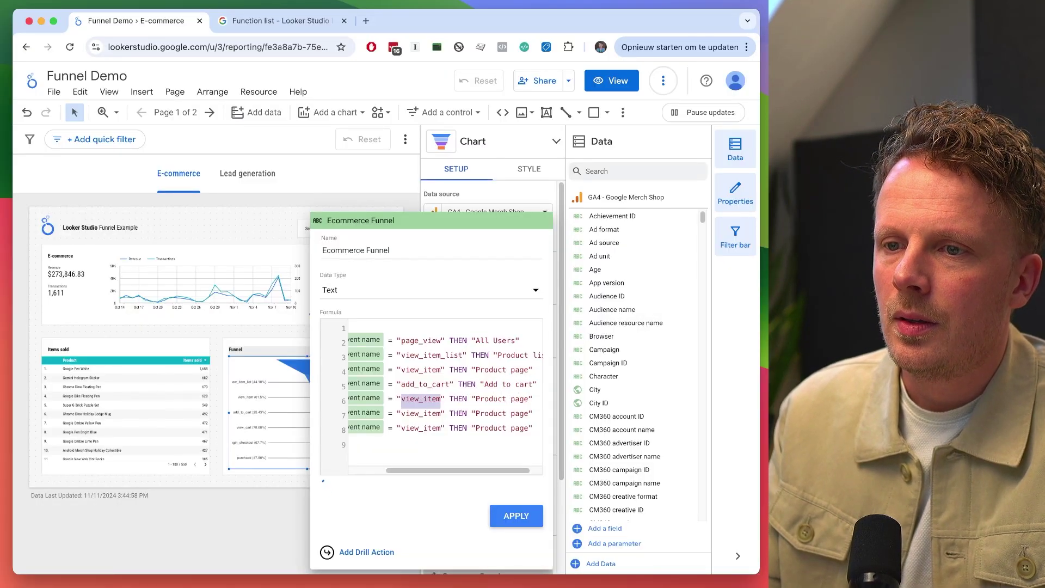
pyautogui.write('view_ca')
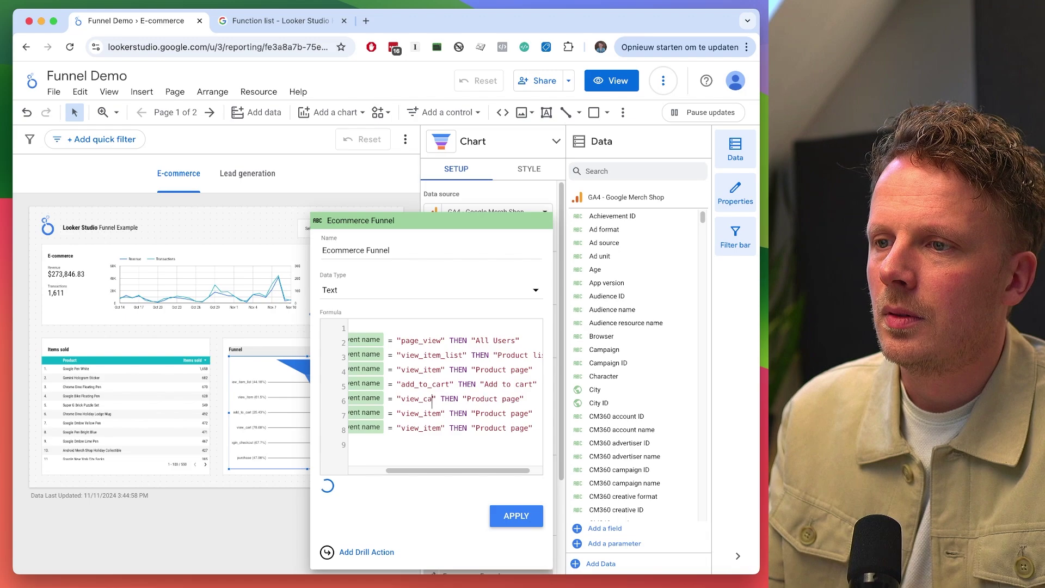
pyautogui.write('rt')
pyautogui.moveTo(474, 399); pyautogui.dragTo(530, 398)
pyautogui.write('C')
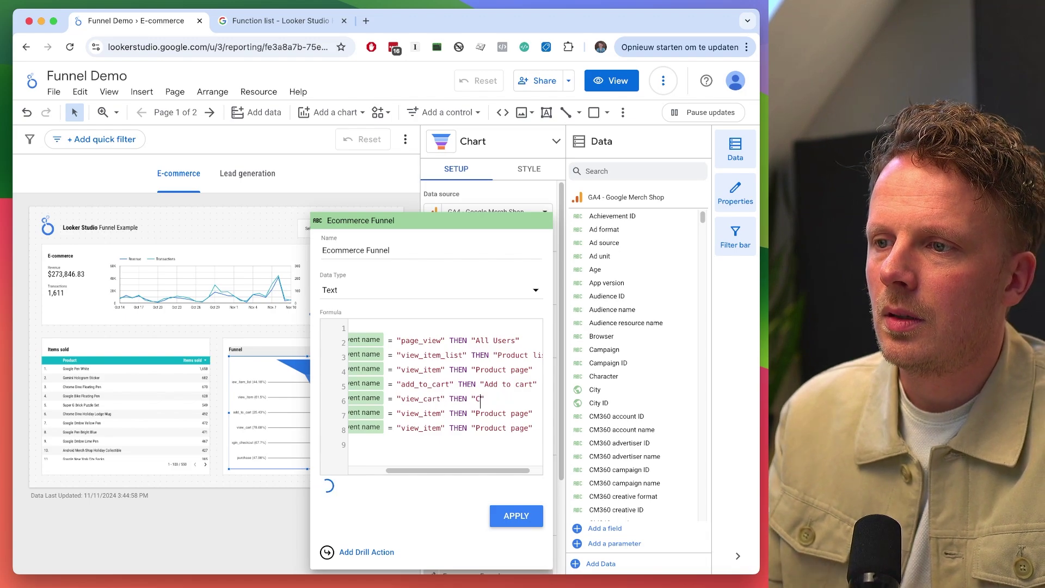
pyautogui.write('ac')
pyautogui.press('BackSpace')
pyautogui.write('rt p')
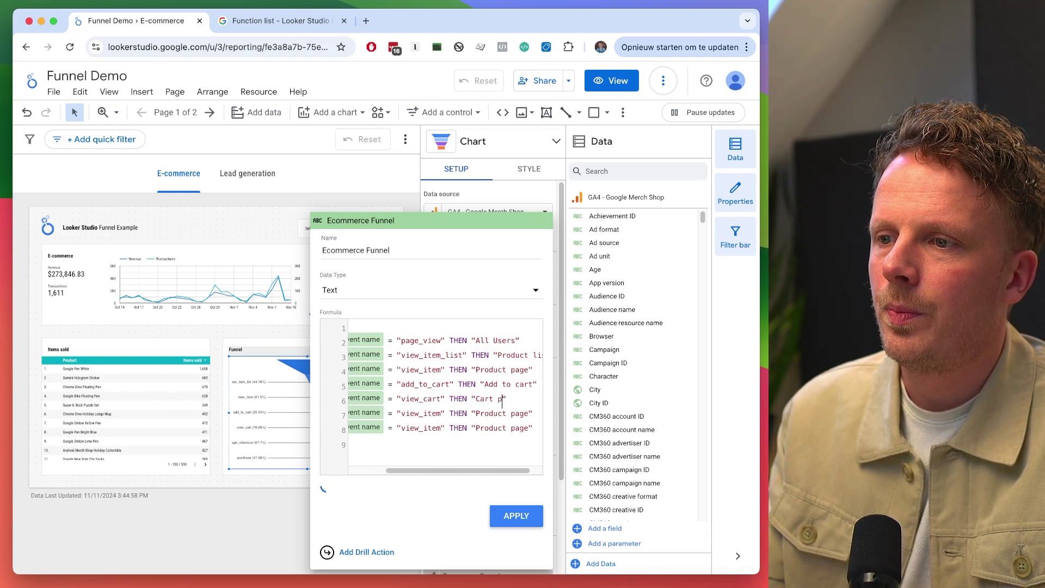
pyautogui.write('age')
# Change the seventh line to map begin_checkout to "Start checkout".
pyautogui.doubleClick(430, 412)
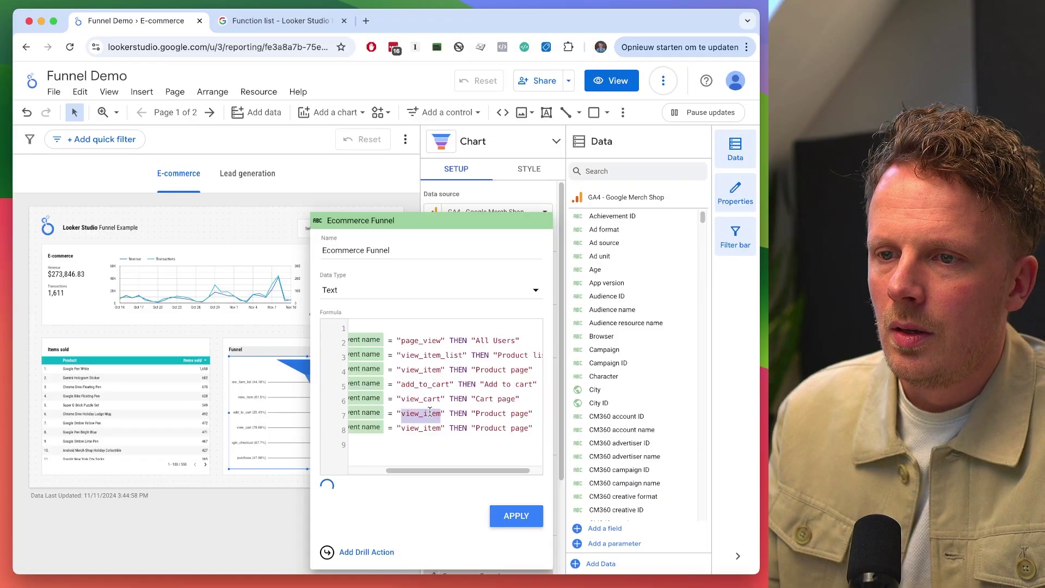
pyautogui.write('begin_checkou')
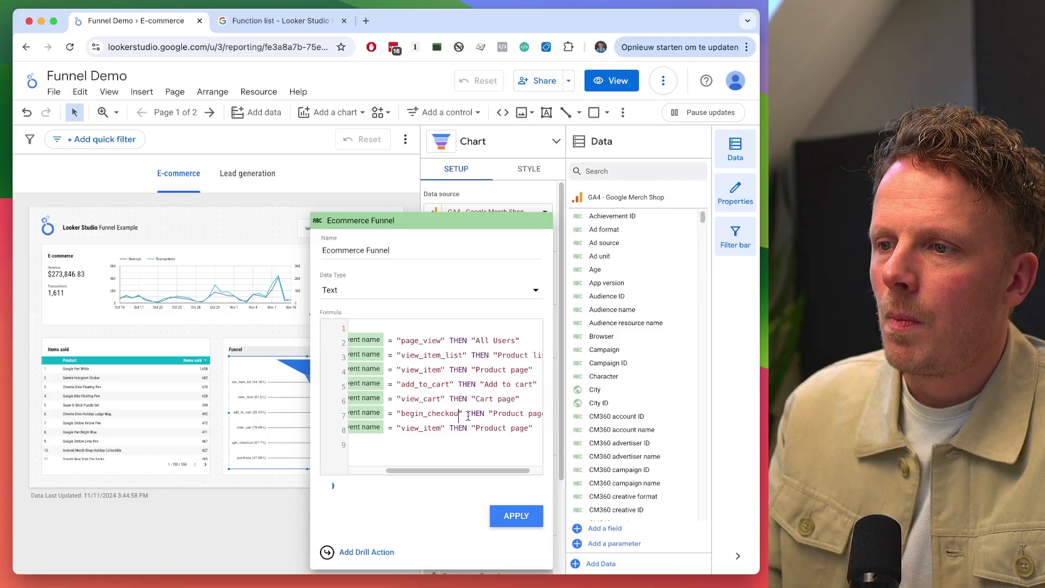
pyautogui.write('t')
pyautogui.moveTo(493, 413); pyautogui.dragTo(541, 413)
pyautogui.press('BackSpace')
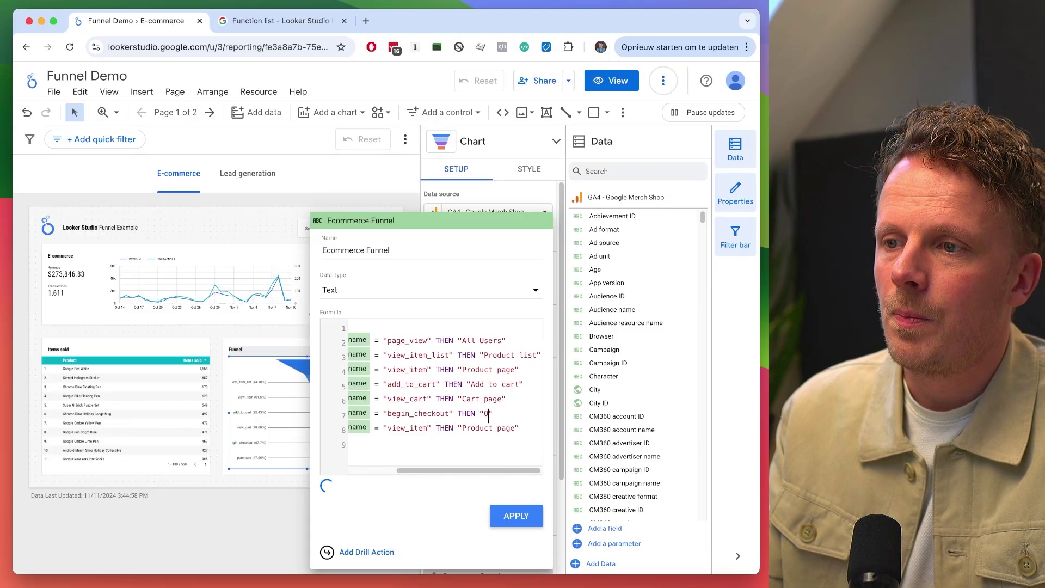
pyautogui.write('Open checkout')
pyautogui.moveTo(536, 413); pyautogui.dragTo(484, 414)
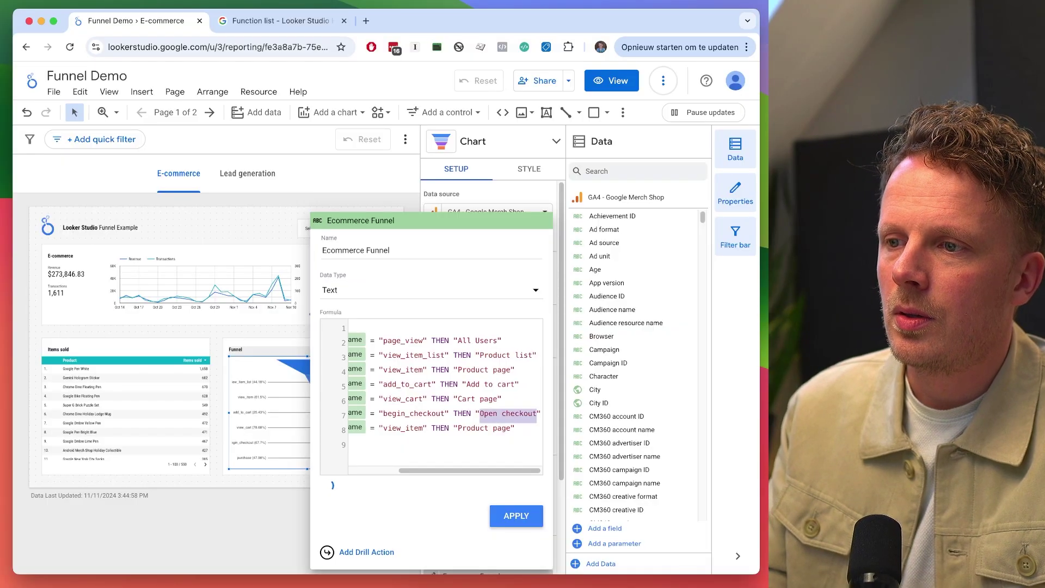
pyautogui.write('Start checkout')
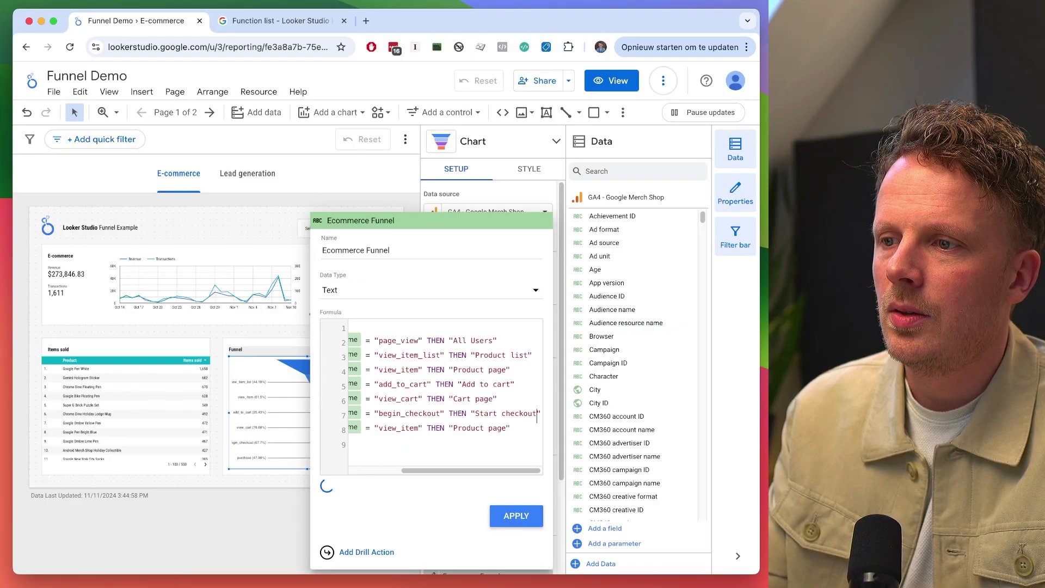
# Set the last line's event to purchase and select its label for replacement.
pyautogui.doubleClick(465, 428)
pyautogui.write('purche')
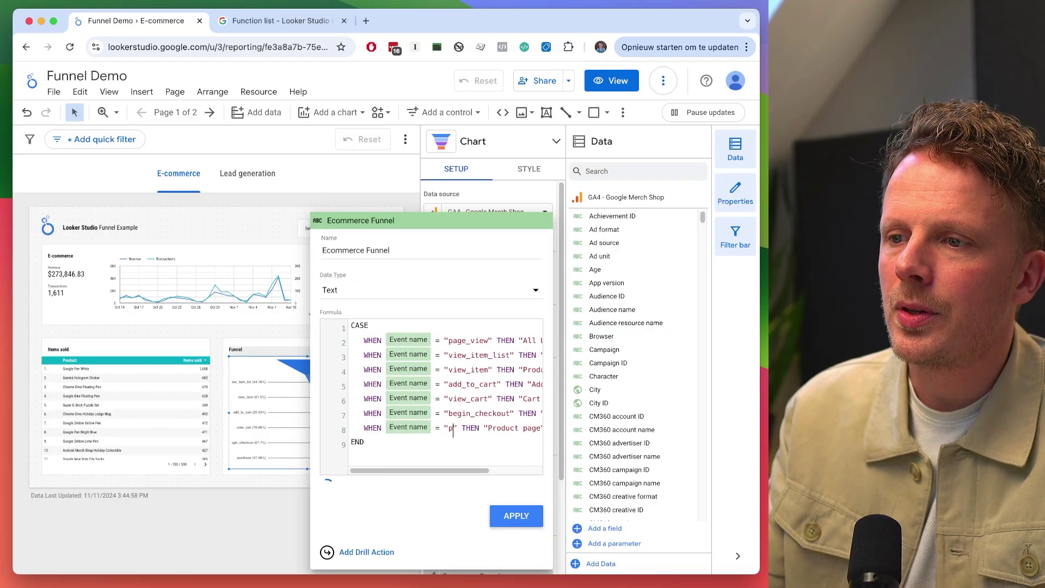
pyautogui.press('BackSpace')
pyautogui.write('ase')
pyautogui.moveTo(512, 428); pyautogui.dragTo(449, 428)
# Label the purchase line "Purchase", apply the formula and close the field editor.
pyautogui.write('Purchas')
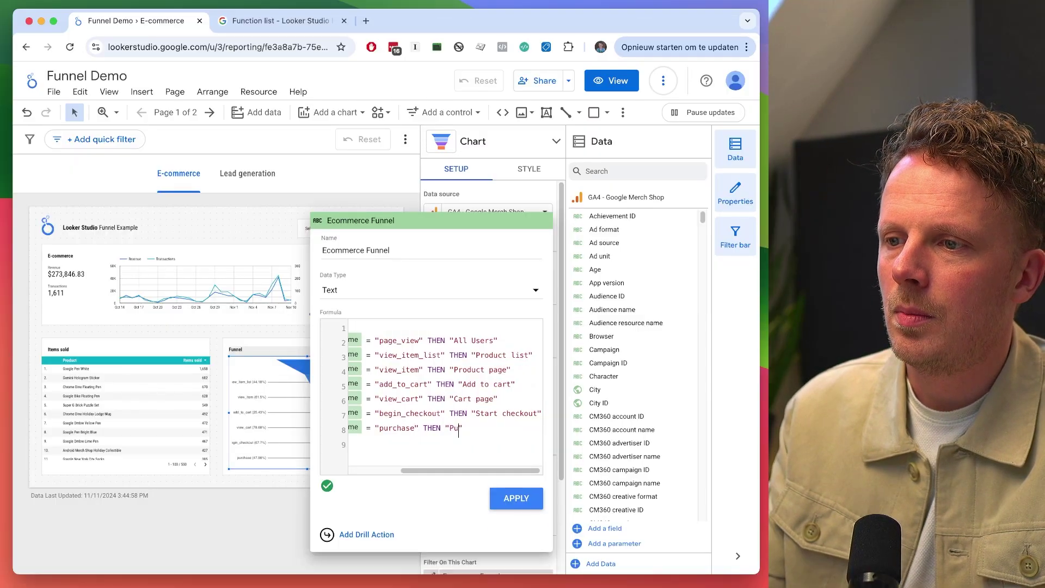
pyautogui.write('e')
pyautogui.click(520, 517)
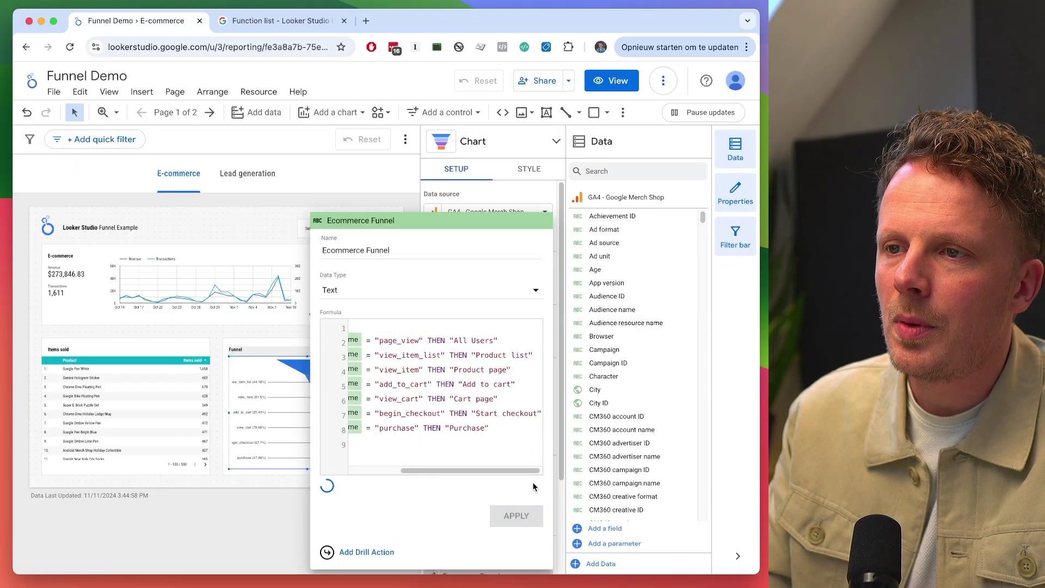
pyautogui.click(289, 331)
# Switch to view mode and check the funnel steps read All Users through Purchase.
pyautogui.click(611, 80)
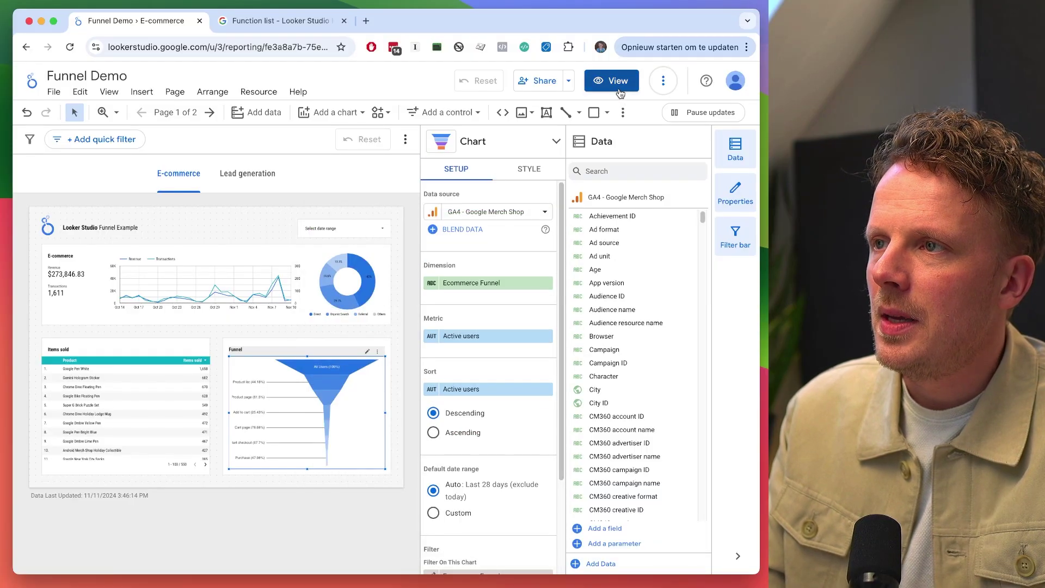
pyautogui.scroll(-5, 538, 351)
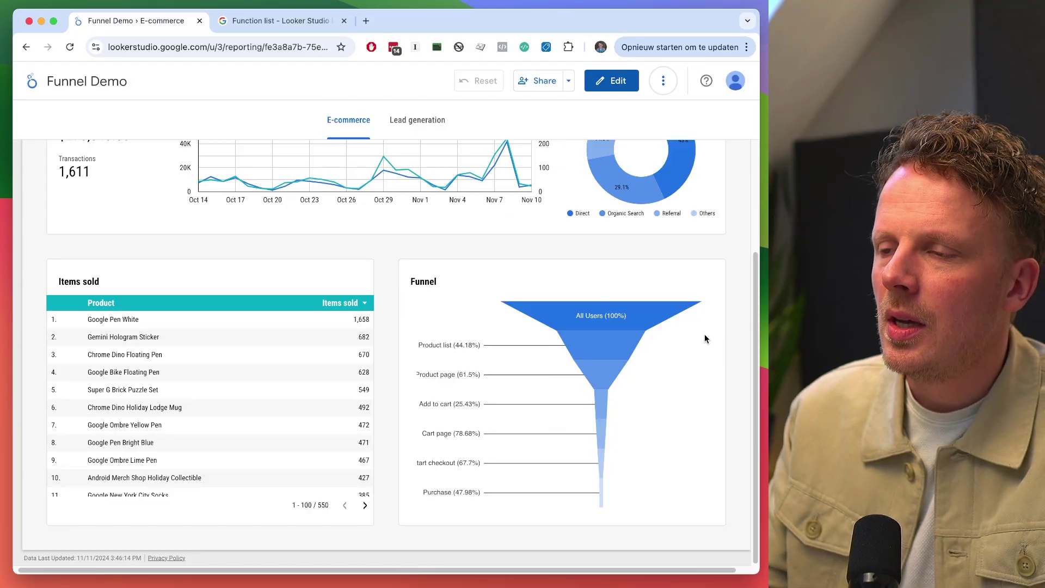
pyautogui.moveTo(582, 317)
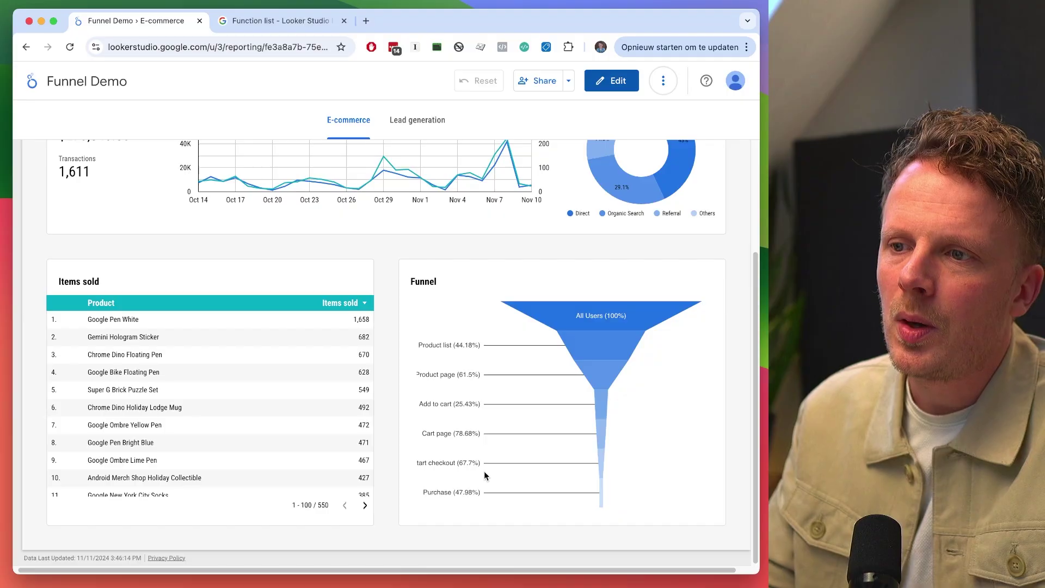
pyautogui.moveTo(597, 308)
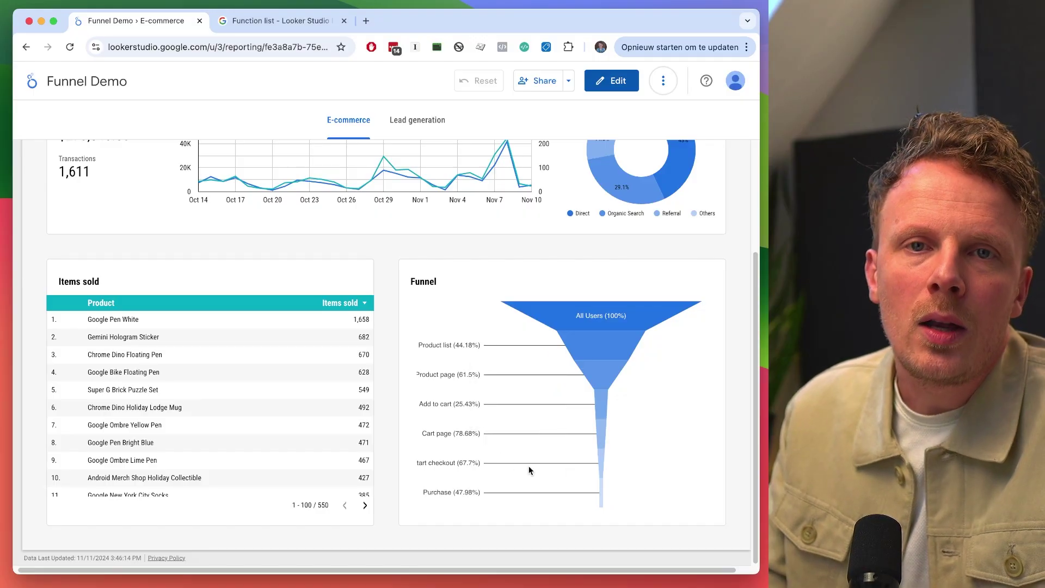
pyautogui.scroll(5, 537, 213)
# Open the Lead generation page in edit mode and select its funnel chart.
pyautogui.click(428, 124)
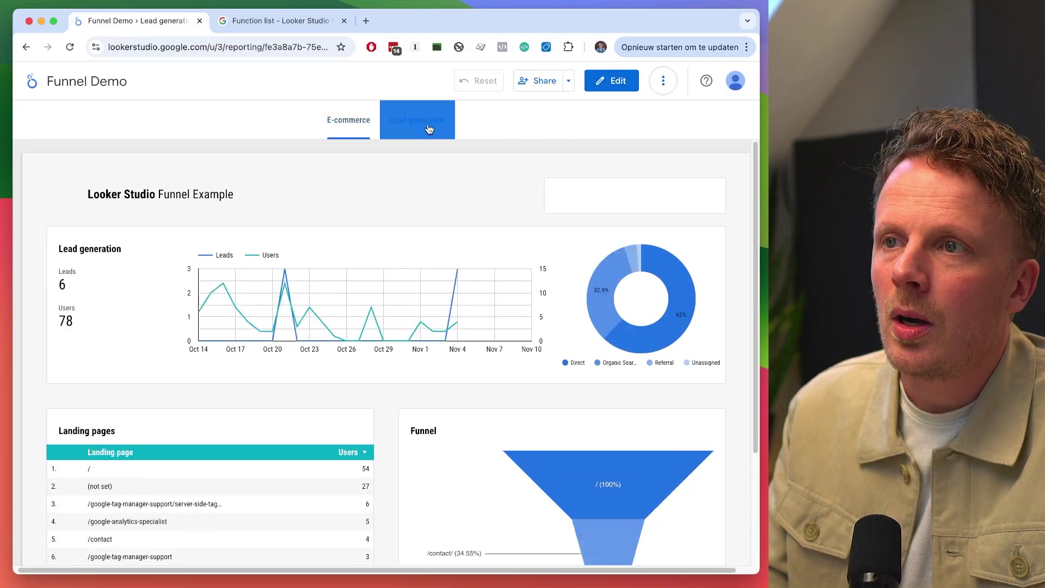
pyautogui.click(611, 80)
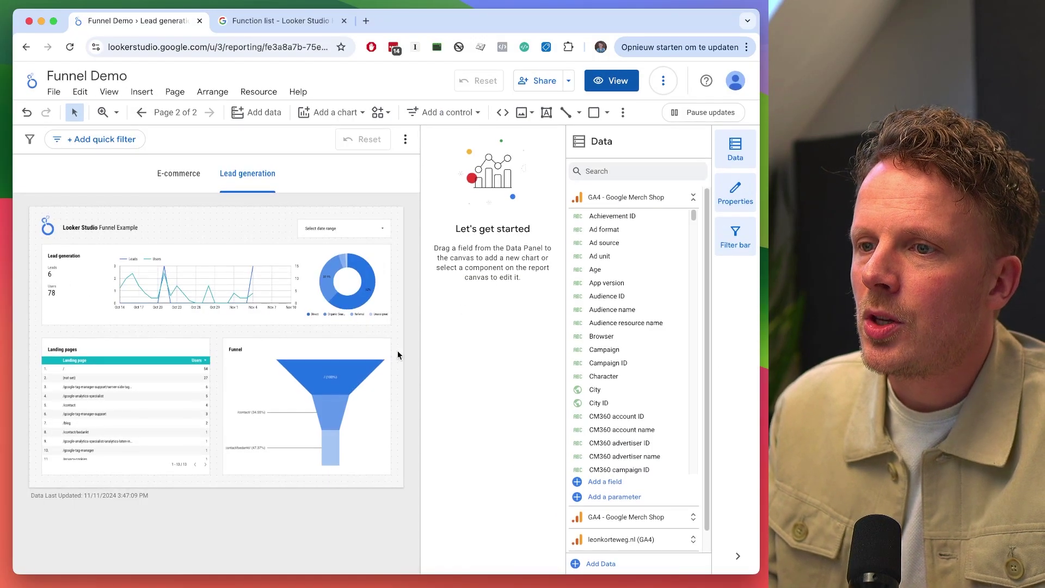
pyautogui.click(360, 414)
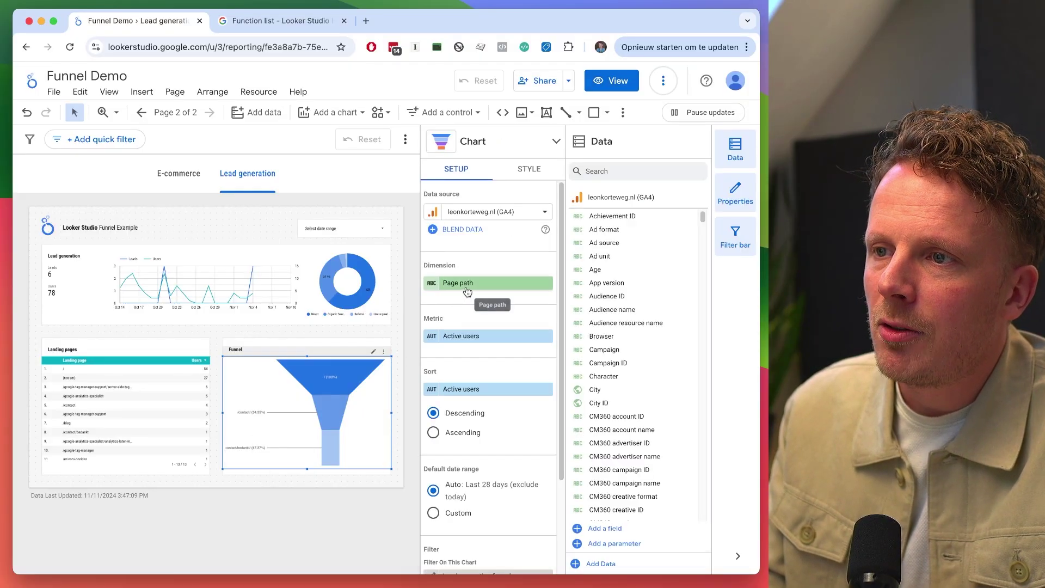
# Add a calculated field named 'Lead gen funnel steps' and switch to the Function list tab.
pyautogui.click(467, 283)
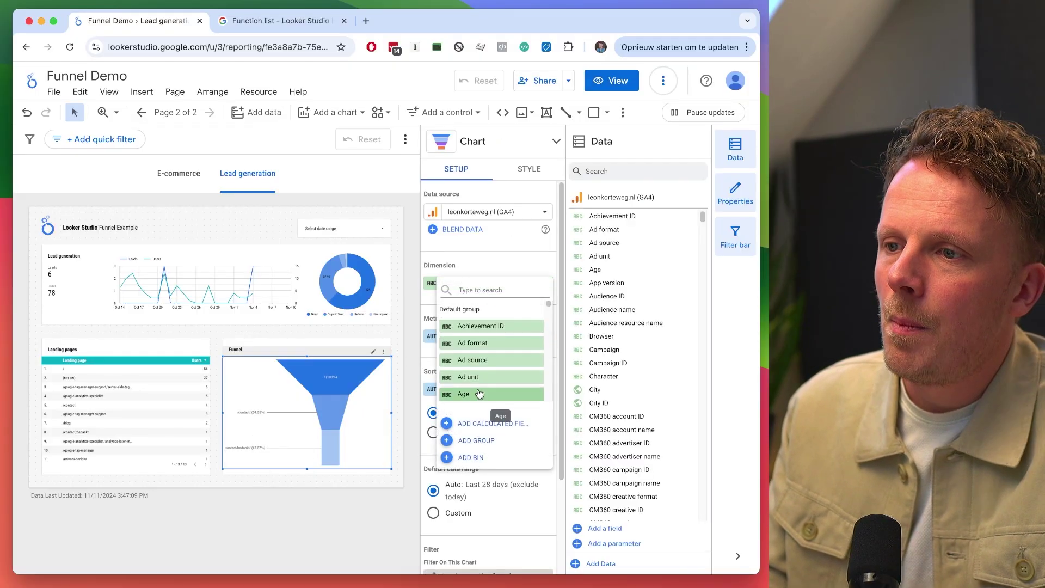
pyautogui.click(494, 423)
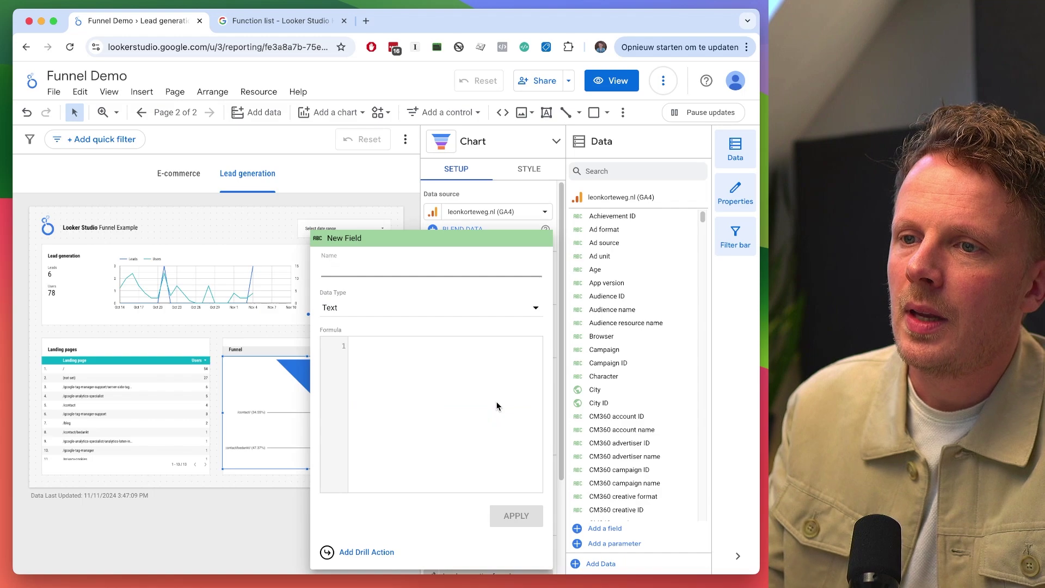
pyautogui.write('Lead ge')
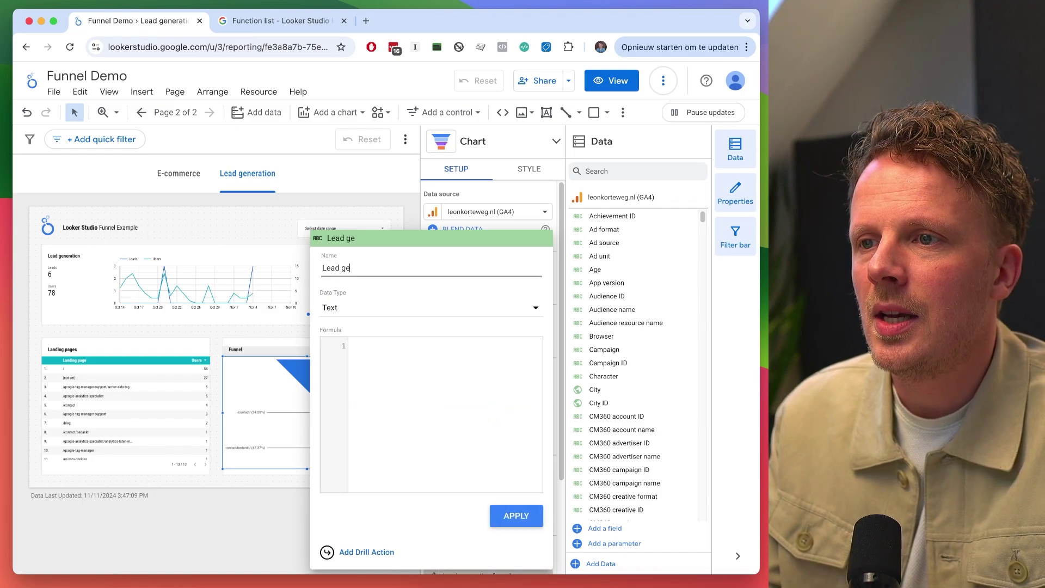
pyautogui.write('n funnel')
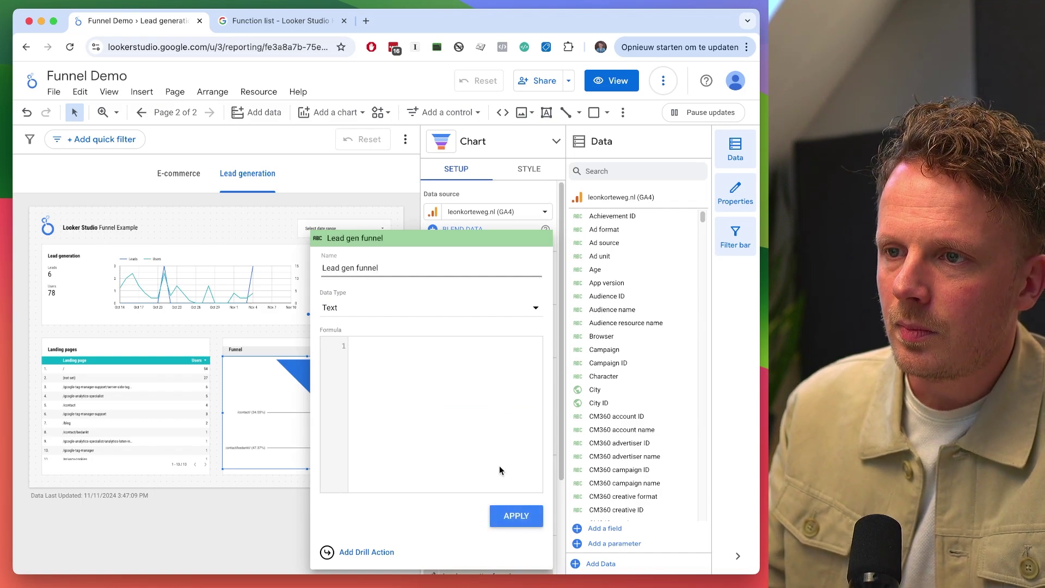
pyautogui.write(' steps')
pyautogui.click(445, 412)
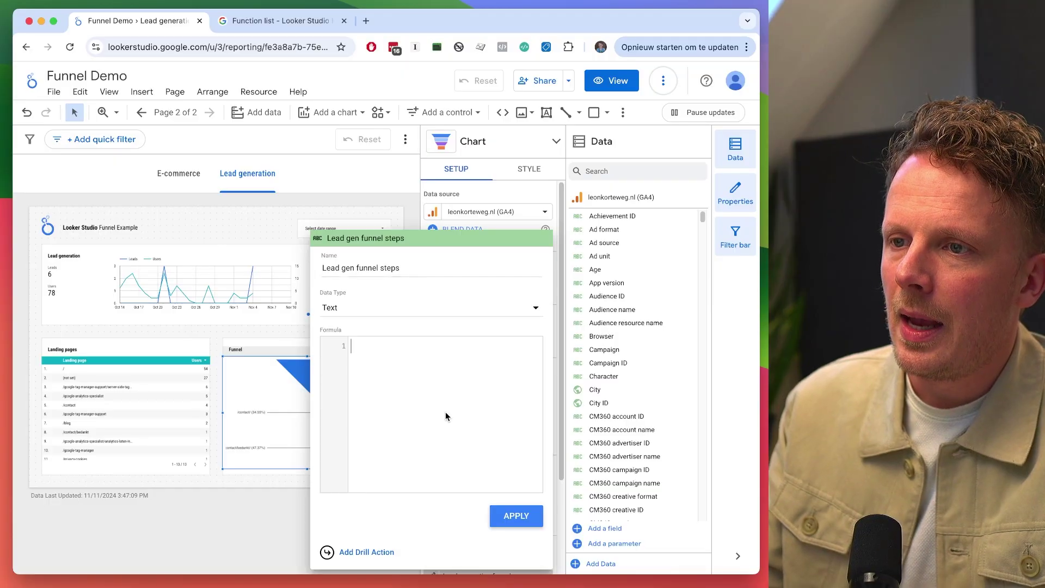
pyautogui.hotkey('ctrl', 'Tab')
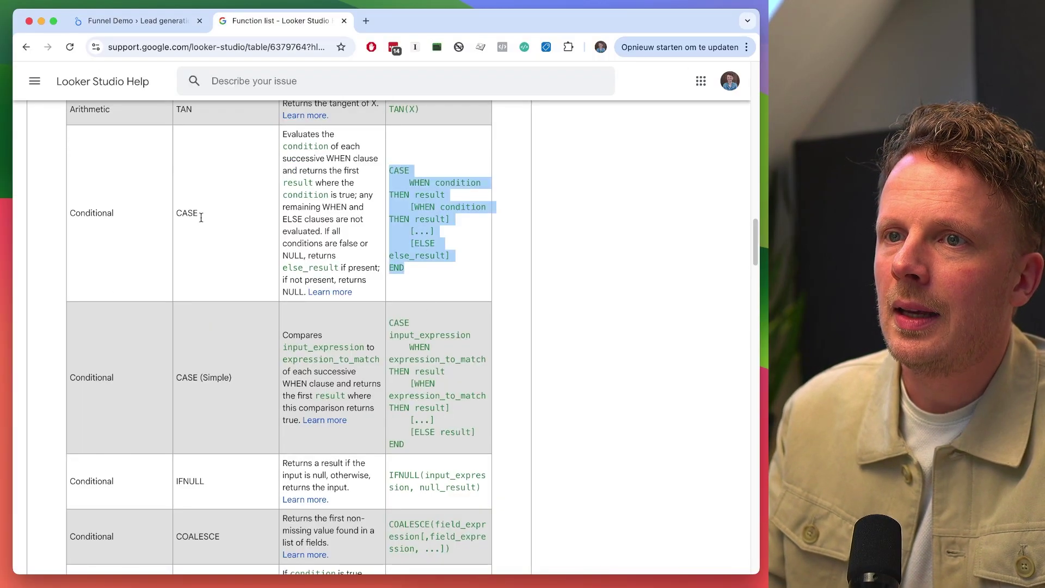
# Paste the CASE template into the formula and delete its optional WHEN, ellipsis and ELSE lines.
pyautogui.scroll(1, 276, 231)
pyautogui.hotkey('ctrl', 'Tab')
pyautogui.write('CASE     WHEN condition THEN result     [WHEN condition THEN result]     [...]     [ELSE else_result] END')
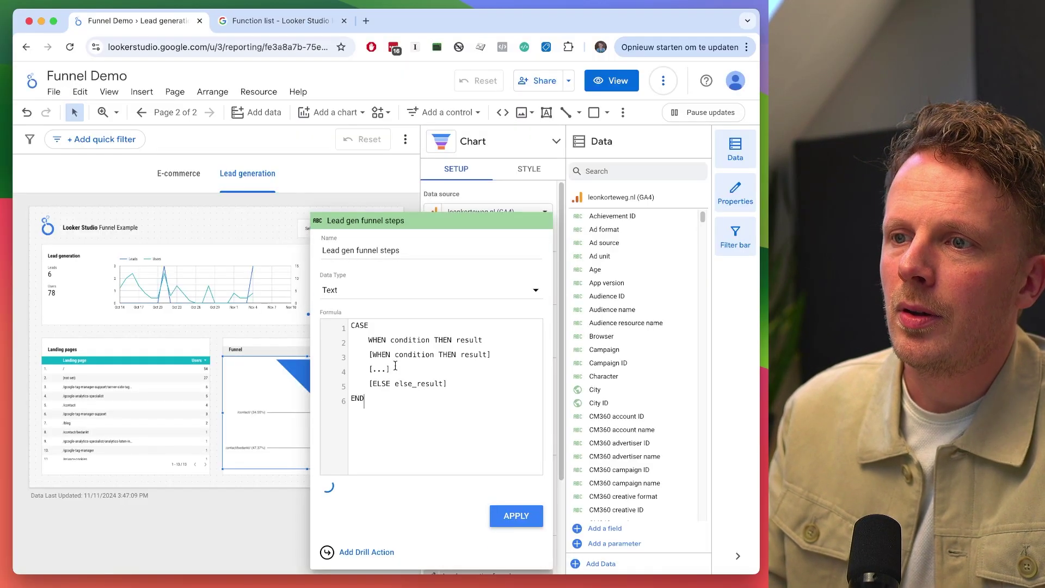
pyautogui.moveTo(368, 339); pyautogui.dragTo(459, 380)
pyautogui.click(464, 384)
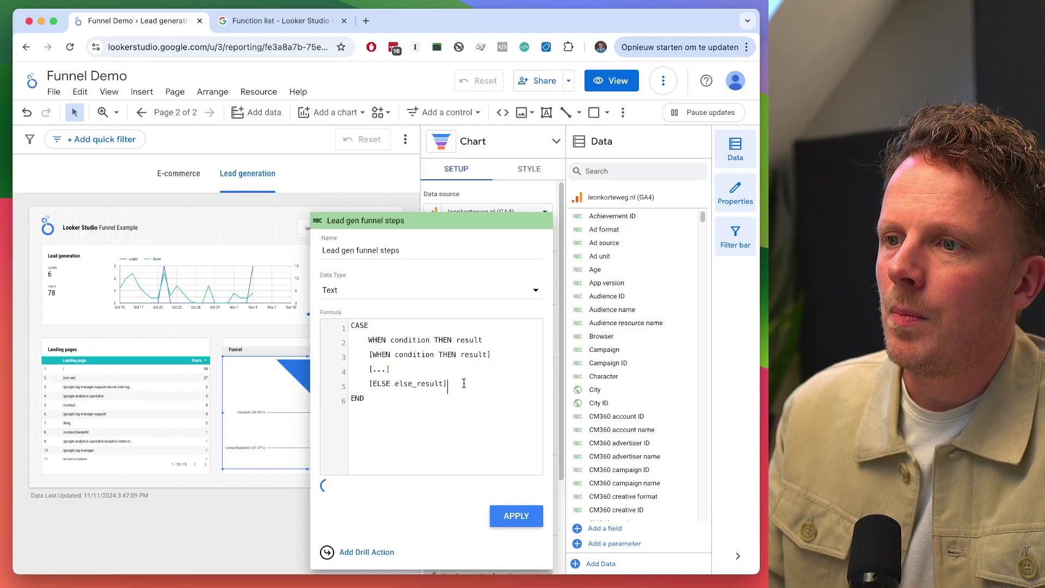
pyautogui.keyDown('shift'); pyautogui.click(370, 352); pyautogui.keyUp('shift')
pyautogui.press('BackSpace')
pyautogui.press('BackSpace')
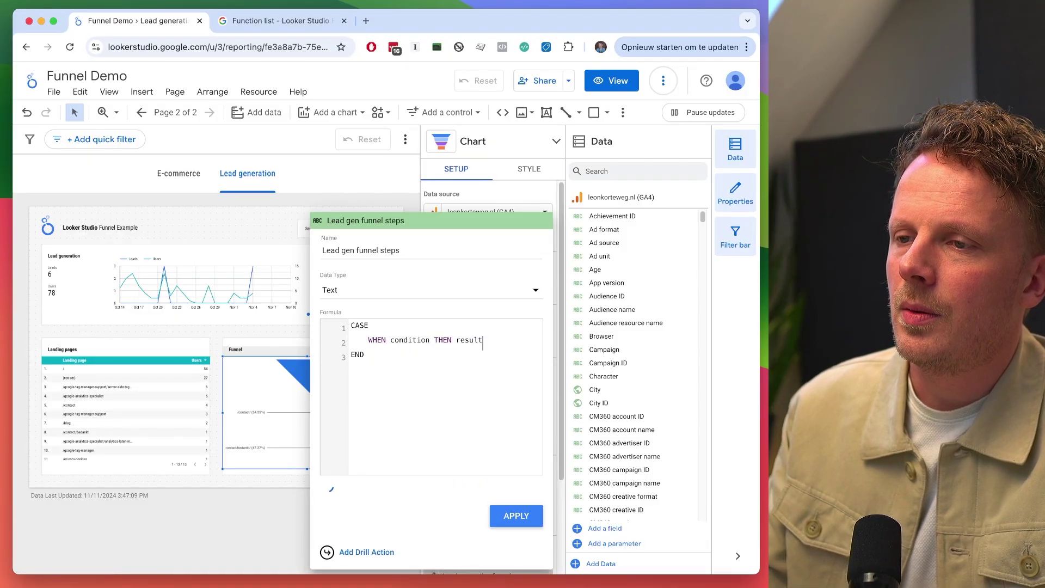
# Map page path "/" to "Landing" and add a duplicate condition line for "/contact/".
pyautogui.doubleClick(399, 341)
pyautogui.write('page path')
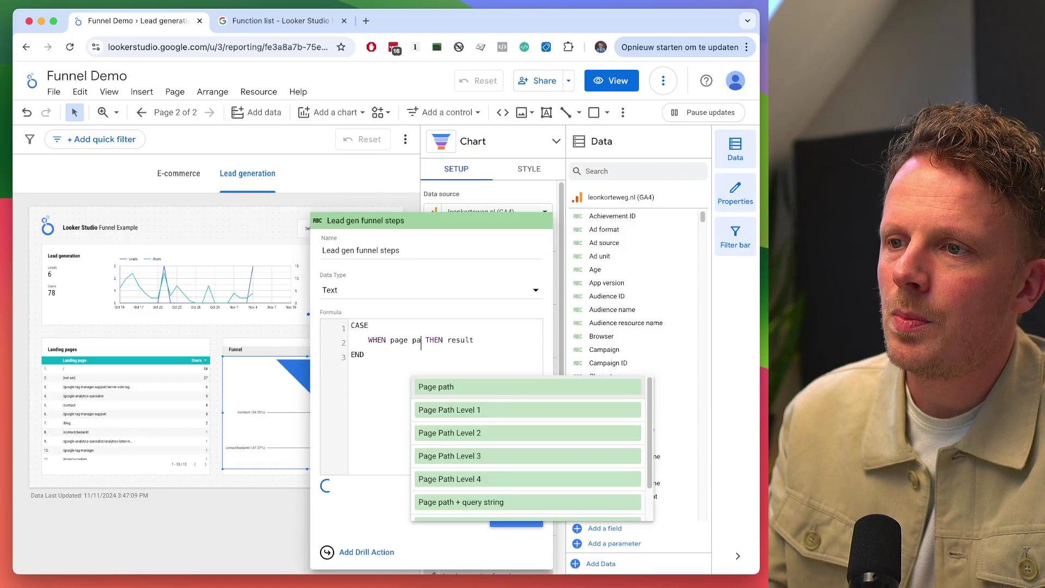
pyautogui.write('=')
pyautogui.write('"/')
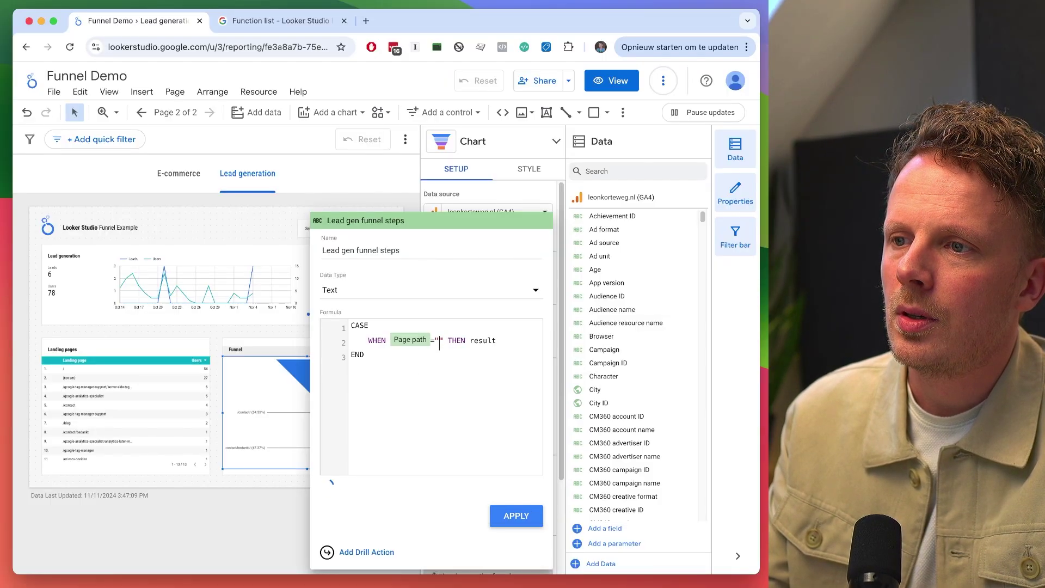
pyautogui.doubleClick(477, 340)
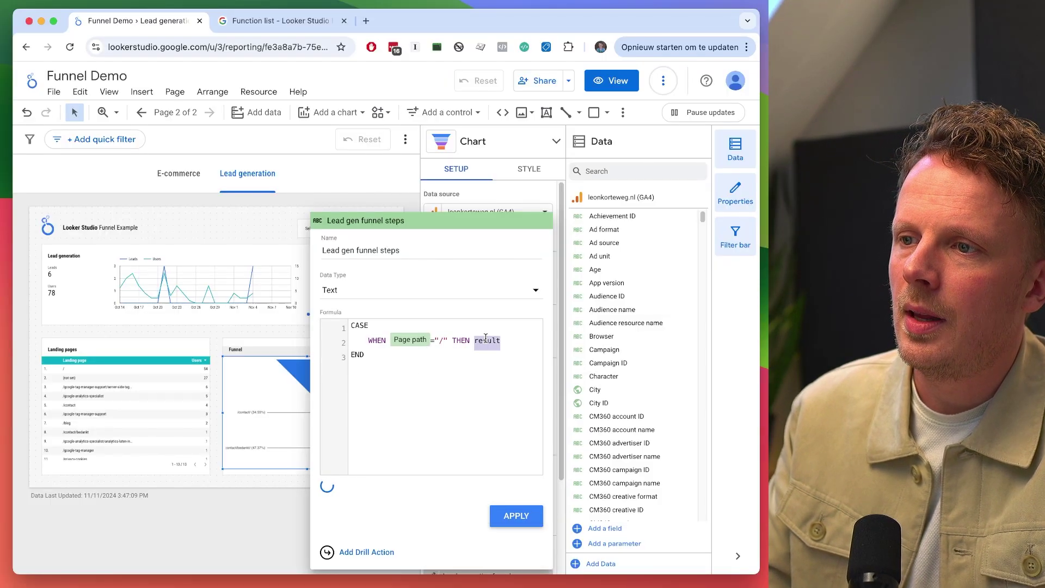
pyautogui.press('BackSpace')
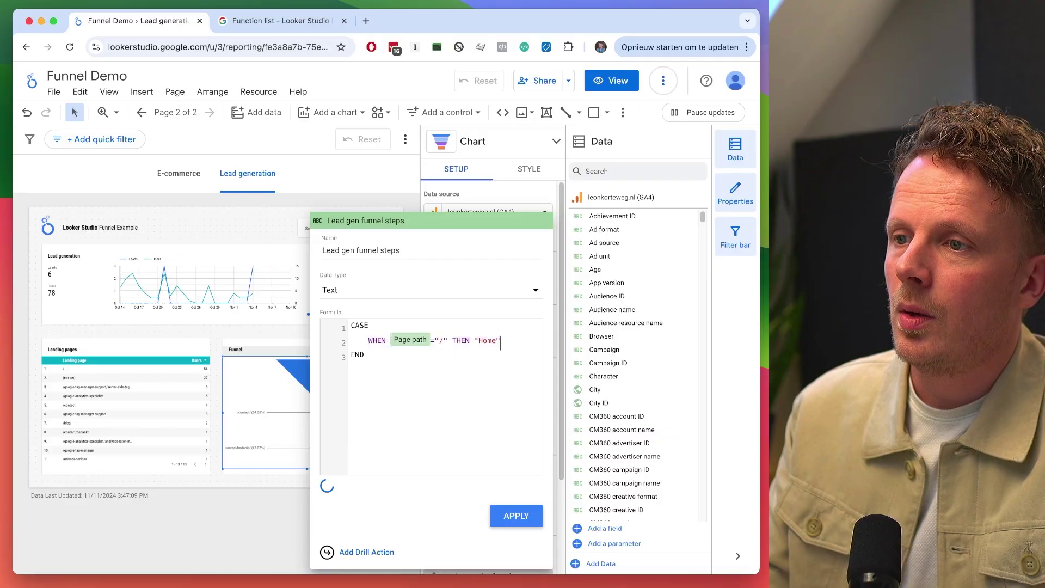
pyautogui.press('Return')
pyautogui.write('WHEN Page path ="/" THEN "Home"')
pyautogui.press('Up')
pyautogui.press('Left')
pyautogui.hotkey('shift', 'Left')
pyautogui.hotkey('shift', 'Left')
pyautogui.hotkey('shift', 'Left')
pyautogui.hotkey('shift', 'Left')
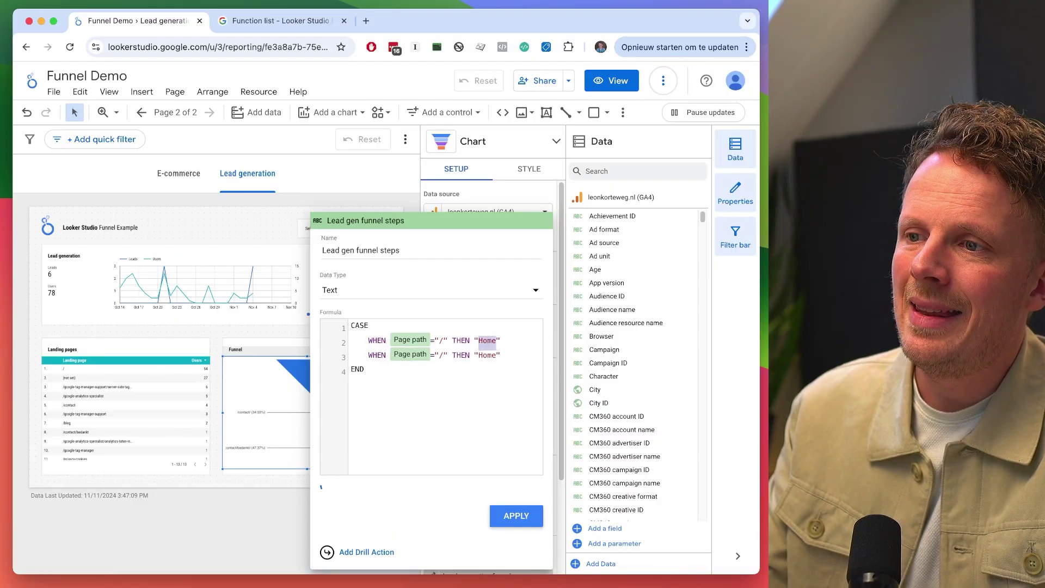
pyautogui.write('Landing')
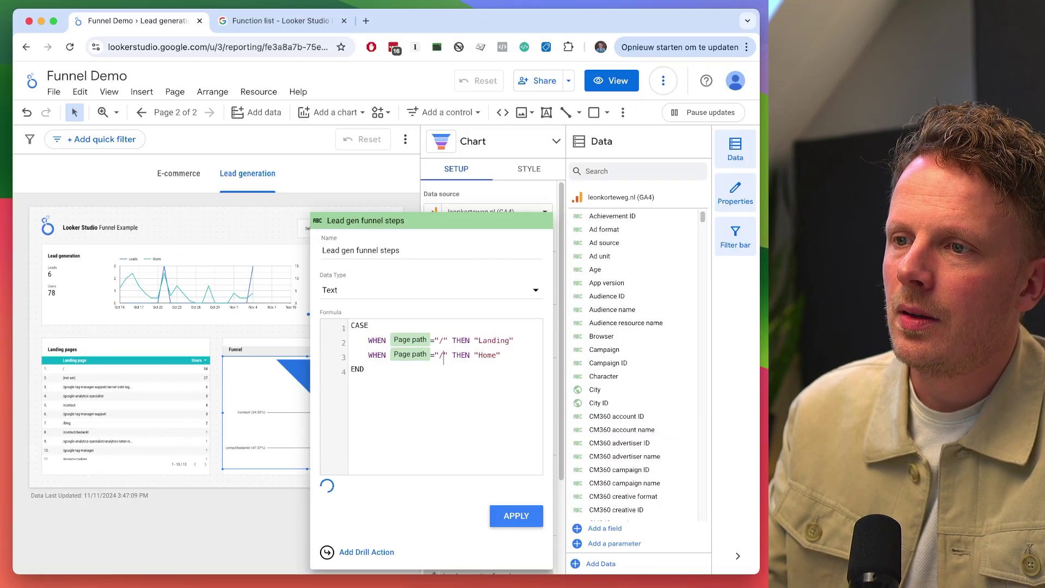
pyautogui.write('contact/')
# Give the /contact/ condition the label "Form".
pyautogui.press('End')
pyautogui.press('Left')
pyautogui.hotkey('shift', 'Left')
pyautogui.hotkey('shift', 'Left')
pyautogui.hotkey('shift', 'Left')
pyautogui.hotkey('shift', 'Left')
pyautogui.write('Form')
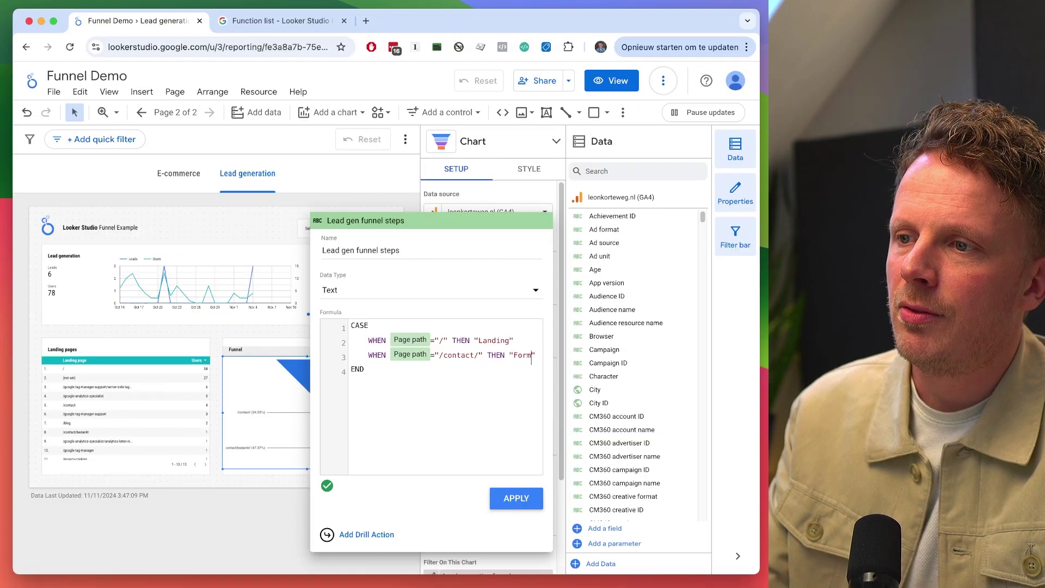
# Duplicate the /contact/ line as /contact/bedankt/ labelled "Thankyou page".
pyautogui.press('End')
pyautogui.hotkey('shift', 'Home')
pyautogui.press('super+c')
pyautogui.press('Right')
pyautogui.press('Return')
pyautogui.press('super+v')
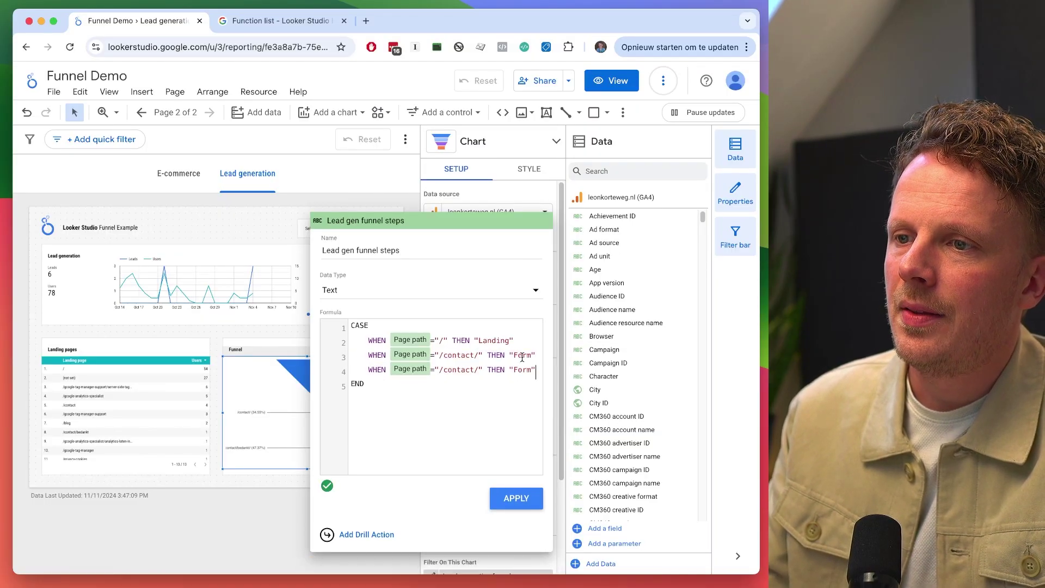
pyautogui.click(478, 370)
pyautogui.write('bedankt/')
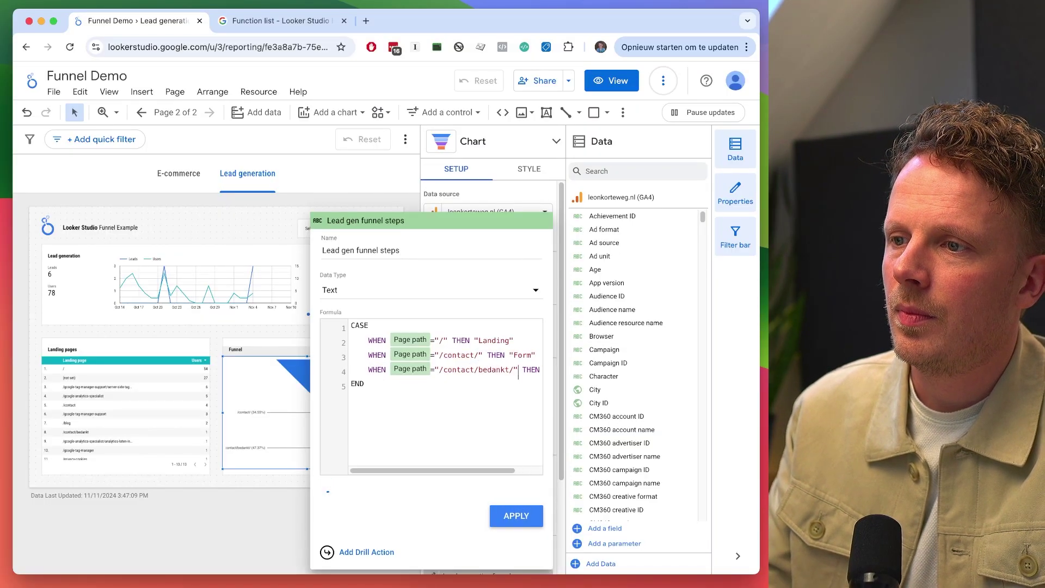
pyautogui.press('End')
pyautogui.press('Left')
pyautogui.hotkey('shift', 'alt', 'Left')
pyautogui.write('Thankyou')
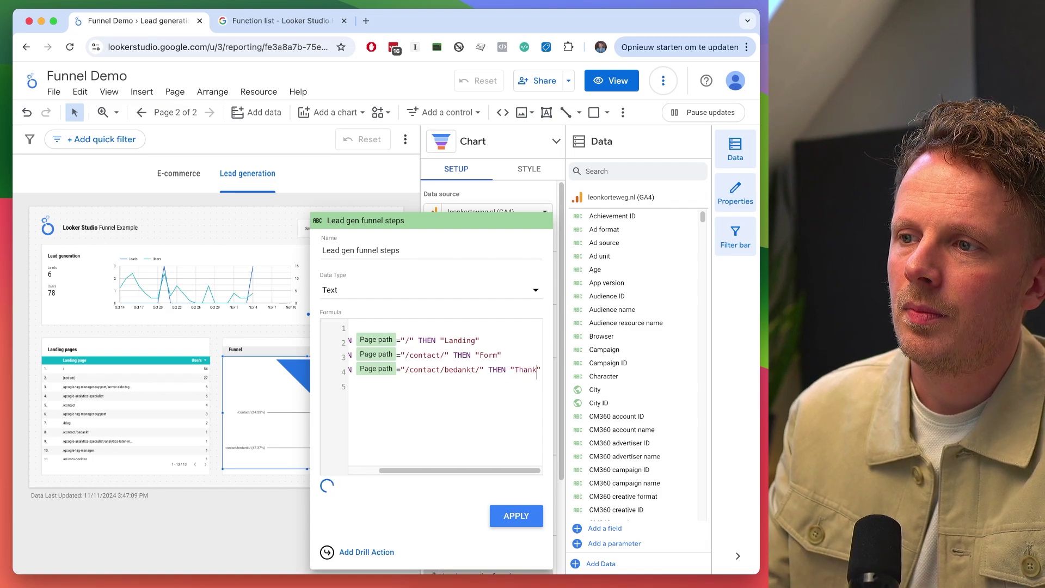
pyautogui.write(' page')
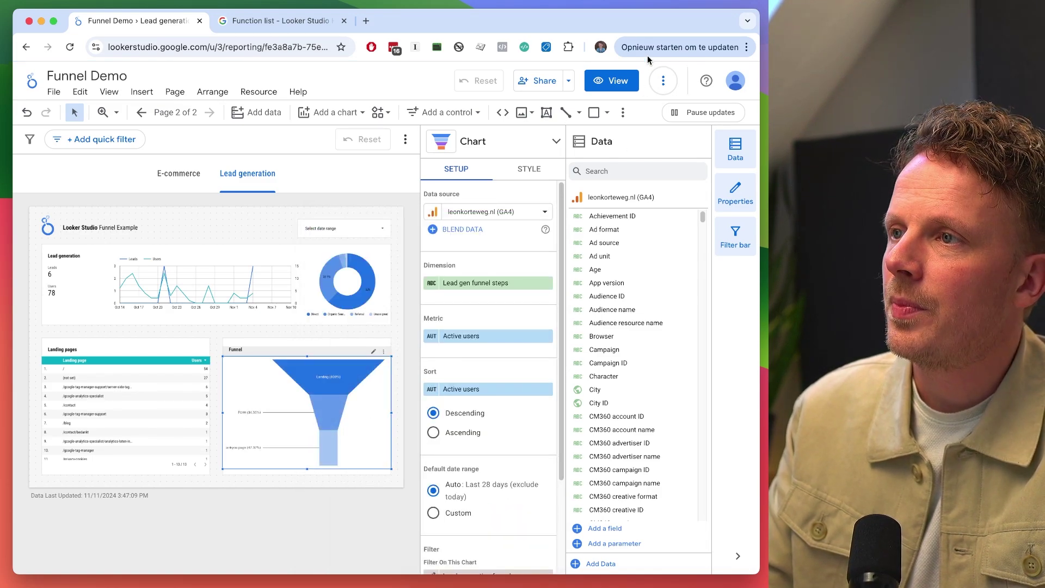
# Switch to view mode and scroll down to the Lead generation funnel showing Landing, Form and Thankyou page.
pyautogui.click(615, 80)
pyautogui.scroll(-3, 670, 287)
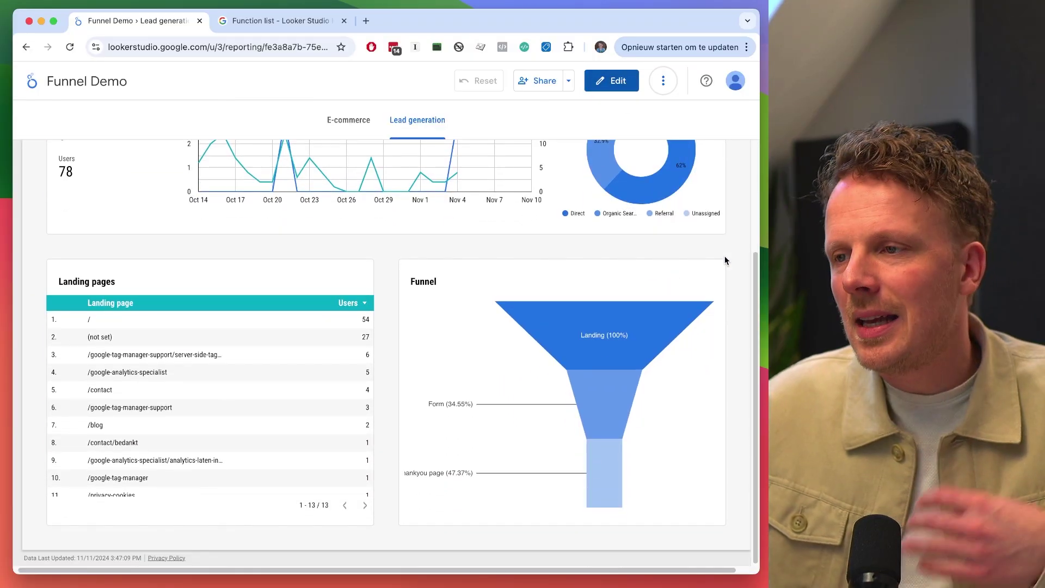